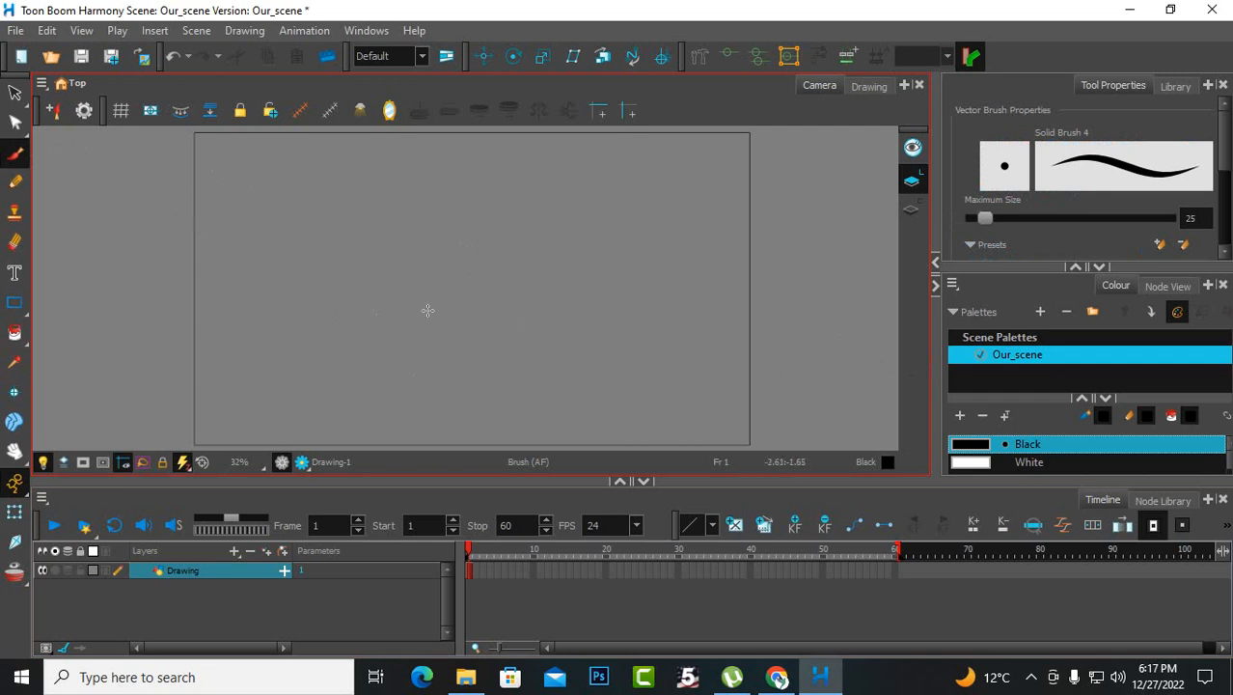
- With the Brush, draw a black rounded shape, a separate vertical line beside it, and two upright and two sideways lines crossing the shape
{"action": "mouse_move", "coordinate": [429, 315]}
{"action": "left_mouse_down"}
{"action": "mouse_move", "coordinate": [243, 279]}
{"action": "mouse_move", "coordinate": [262, 227]}
{"action": "mouse_move", "coordinate": [315, 204]}
{"action": "mouse_move", "coordinate": [380, 225]}
{"action": "mouse_move", "coordinate": [431, 317]}
{"action": "left_mouse_up"}
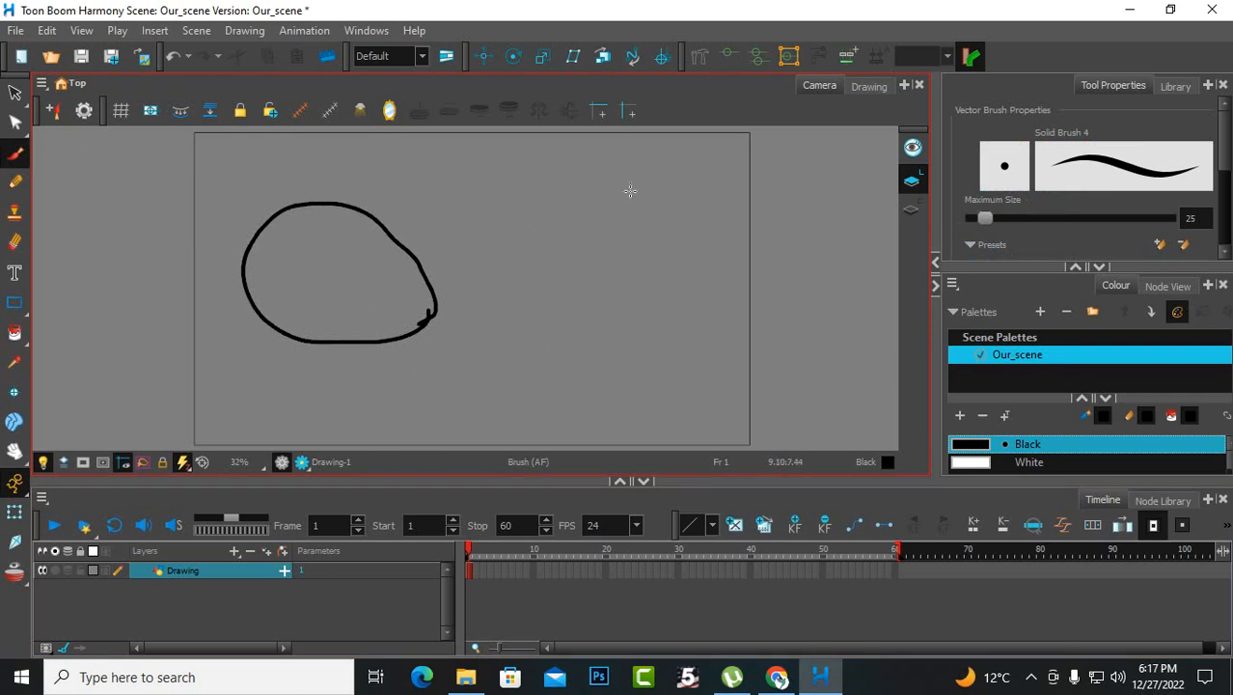
{"action": "left_click_drag", "start_coordinate": [630, 191], "coordinate": [627, 315]}
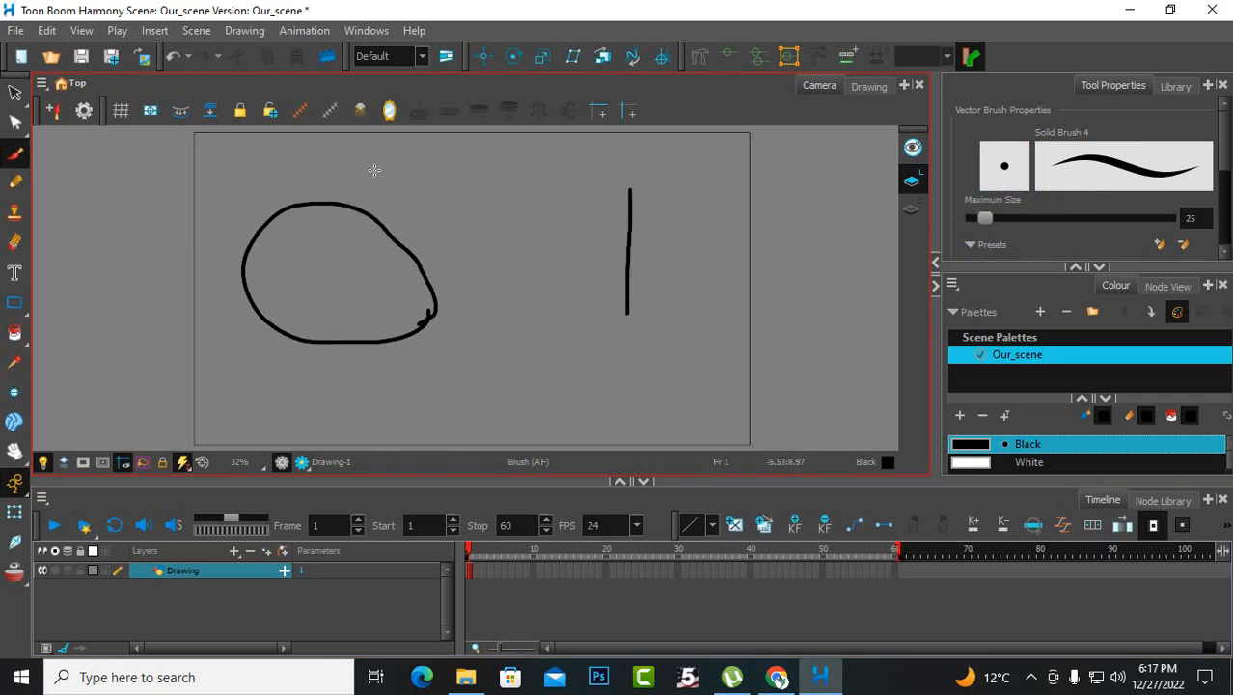
{"action": "left_click_drag", "start_coordinate": [317, 144], "coordinate": [274, 415]}
{"action": "left_click_drag", "start_coordinate": [379, 152], "coordinate": [329, 424]}
{"action": "left_click_drag", "start_coordinate": [199, 214], "coordinate": [508, 294]}
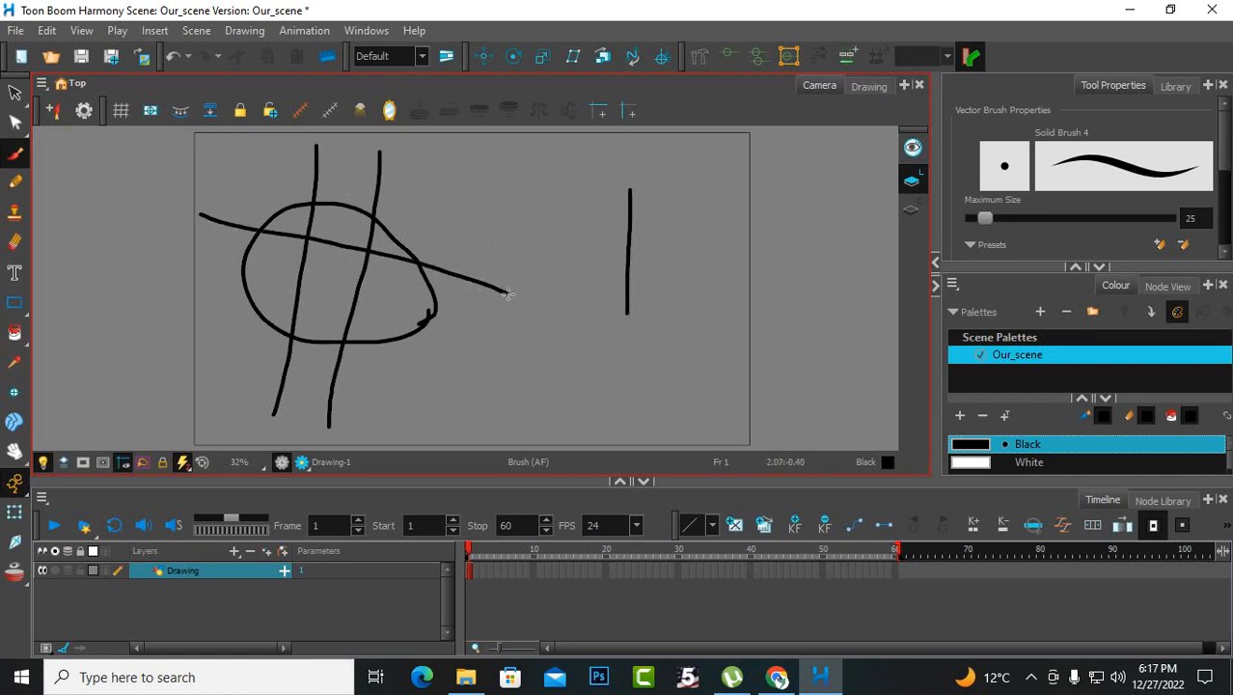
{"action": "mouse_move", "coordinate": [210, 260]}
{"action": "left_mouse_down"}
{"action": "mouse_move", "coordinate": [304, 293]}
{"action": "mouse_move", "coordinate": [504, 328]}
{"action": "left_mouse_up"}
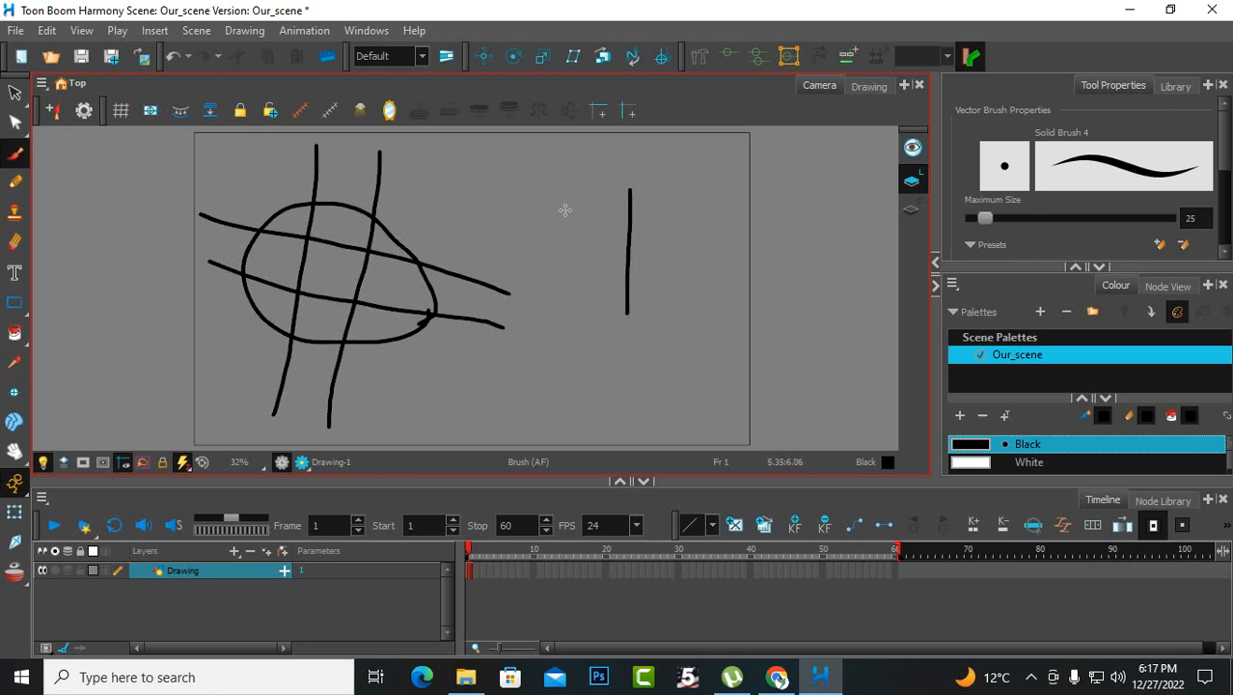
- Delete the separate vertical brush line beside the rounded shape
{"action": "key", "text": "alt+s"}
{"action": "left_click", "coordinate": [626, 252]}
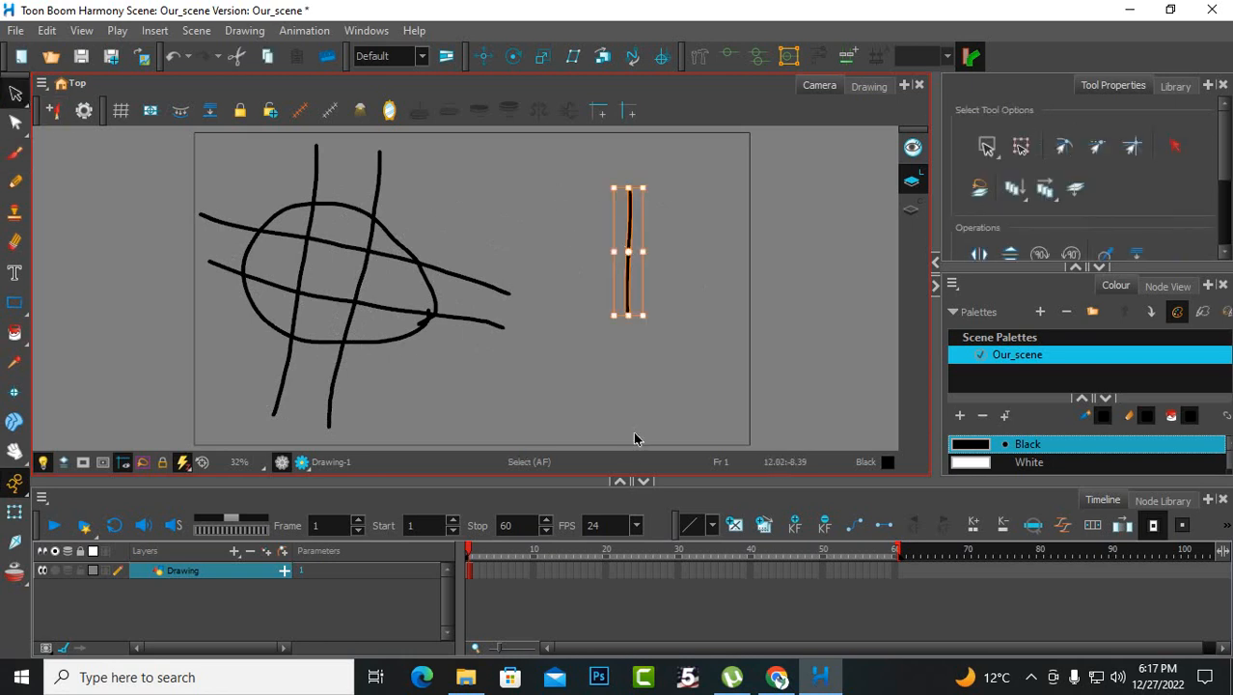
{"action": "key", "text": "Delete"}
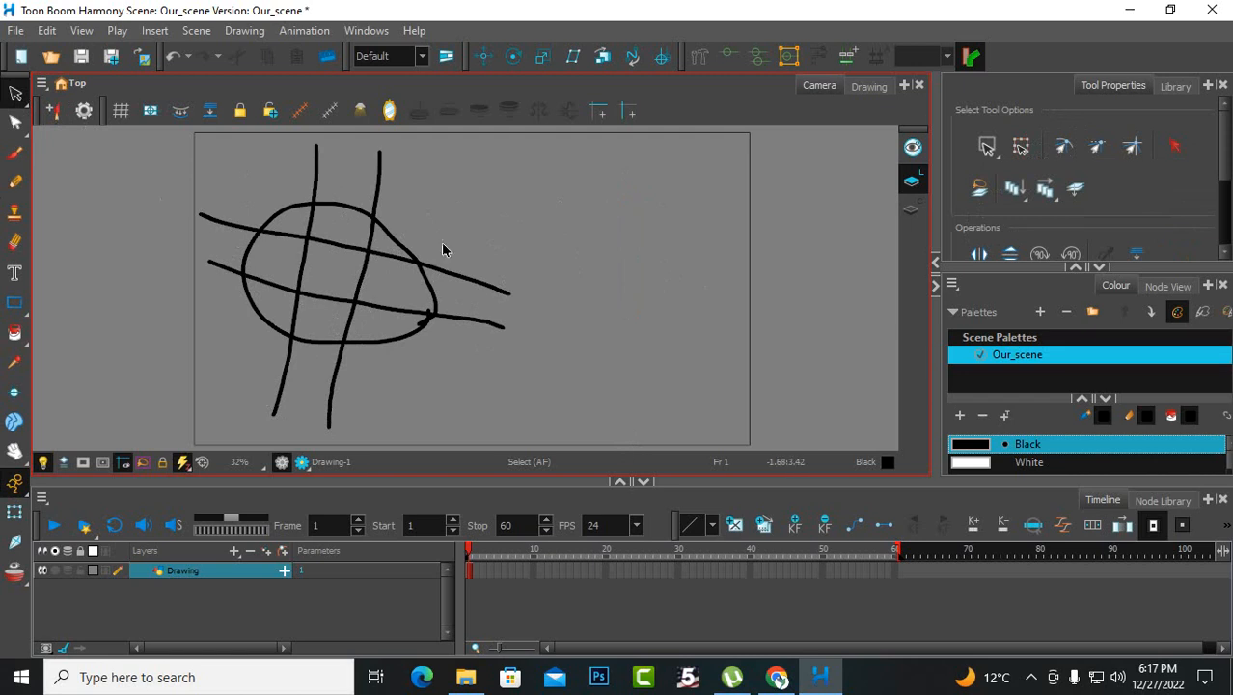
- With the Pencil, draw a grid of three vertical and two horizontal lines, an O in one cell and an X beside the grid
{"action": "left_click", "coordinate": [14, 180]}
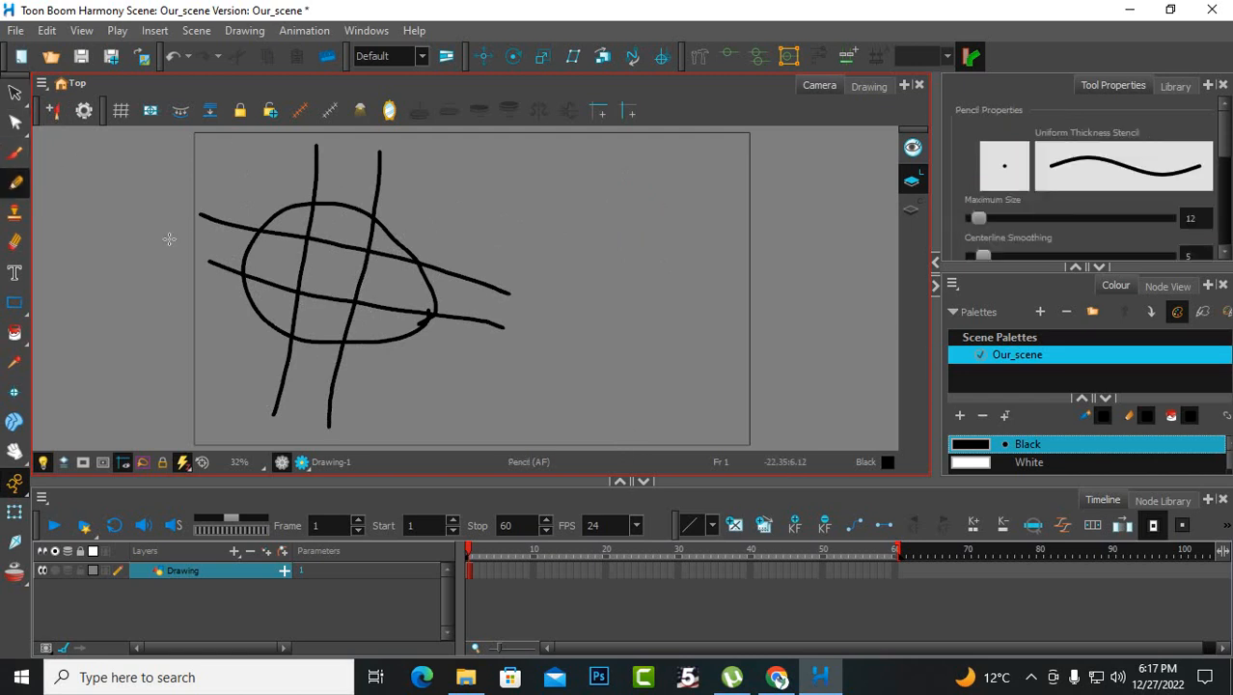
{"action": "left_click_drag", "start_coordinate": [650, 179], "coordinate": [629, 321]}
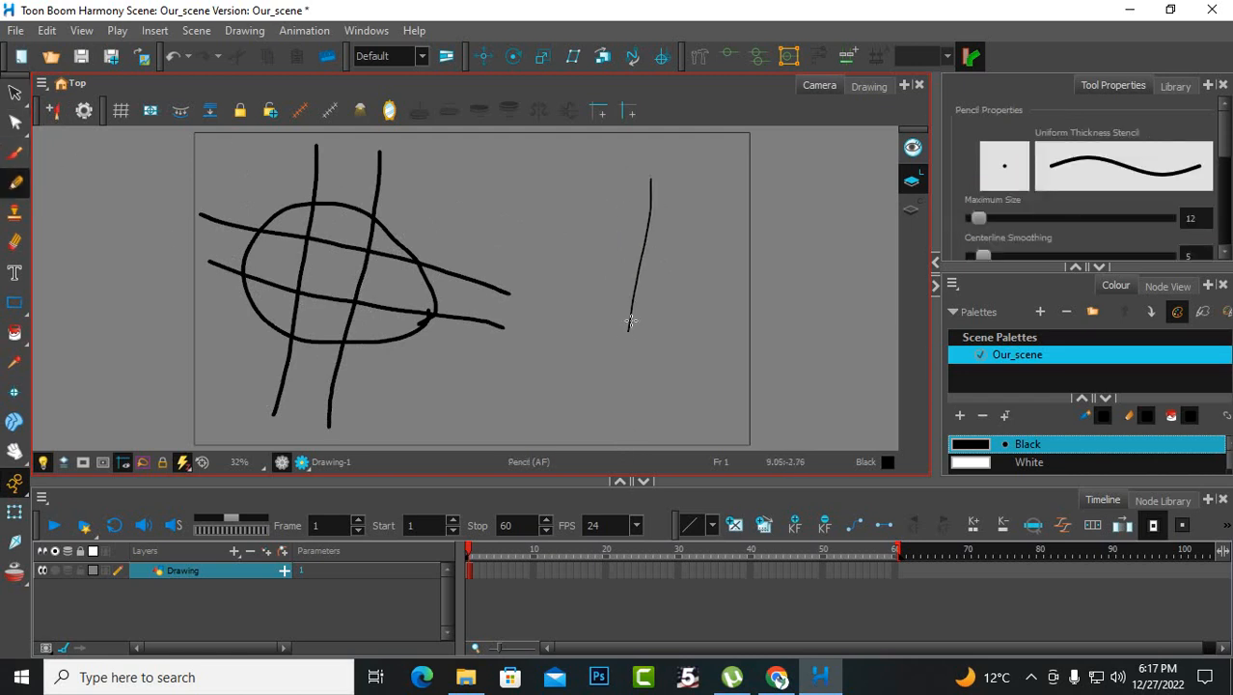
{"action": "left_click_drag", "start_coordinate": [693, 167], "coordinate": [672, 340]}
{"action": "left_click_drag", "start_coordinate": [604, 223], "coordinate": [799, 231]}
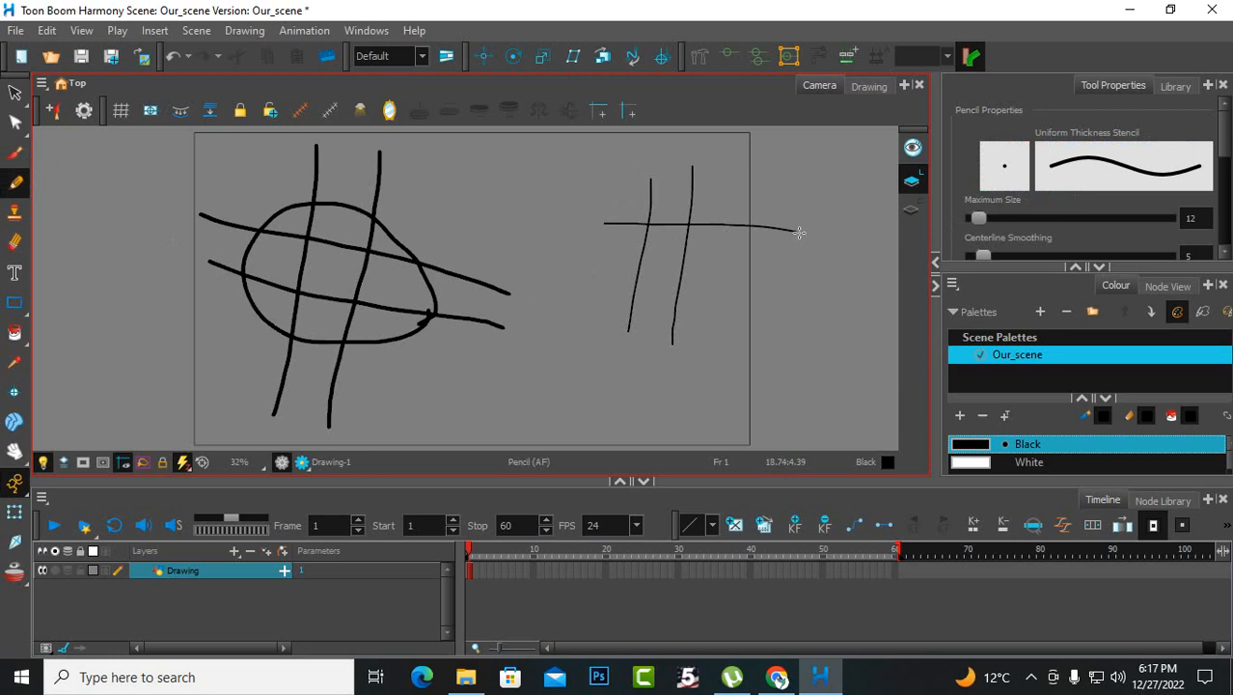
{"action": "left_click_drag", "start_coordinate": [605, 268], "coordinate": [818, 268]}
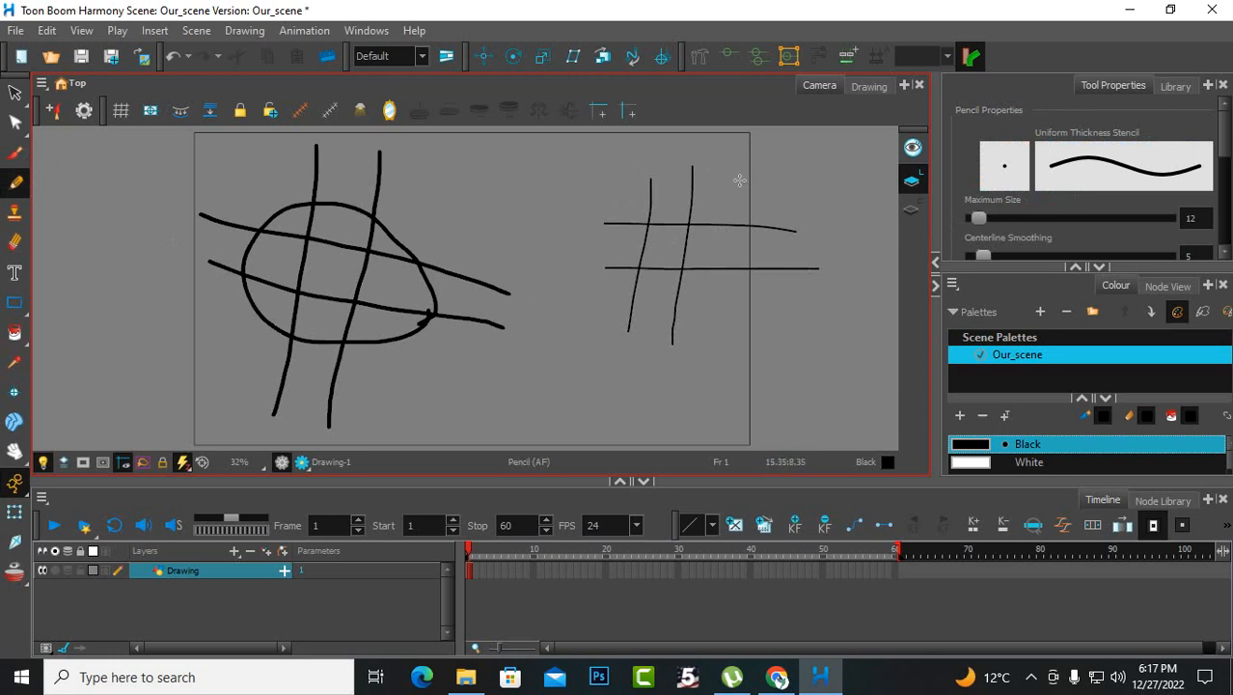
{"action": "left_click_drag", "start_coordinate": [743, 162], "coordinate": [728, 319]}
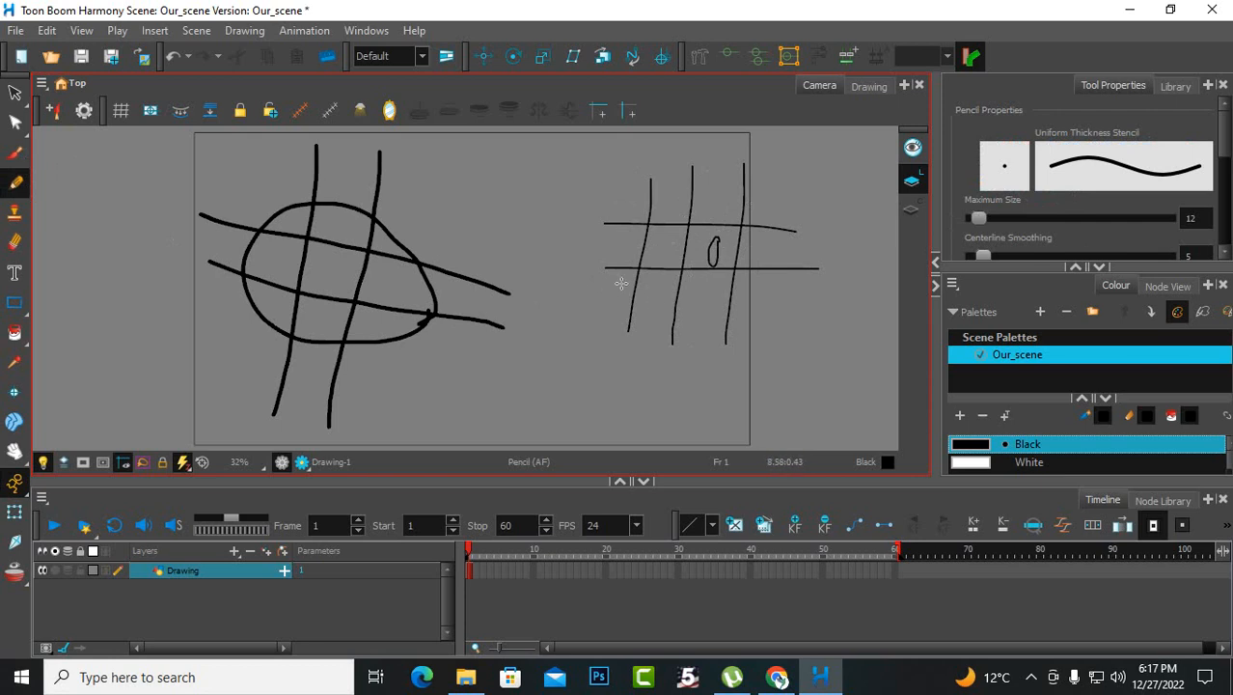
{"action": "mouse_move", "coordinate": [621, 283]}
{"action": "left_mouse_down"}
{"action": "mouse_move", "coordinate": [598, 311]}
{"action": "mouse_move", "coordinate": [619, 324]}
{"action": "left_mouse_up"}
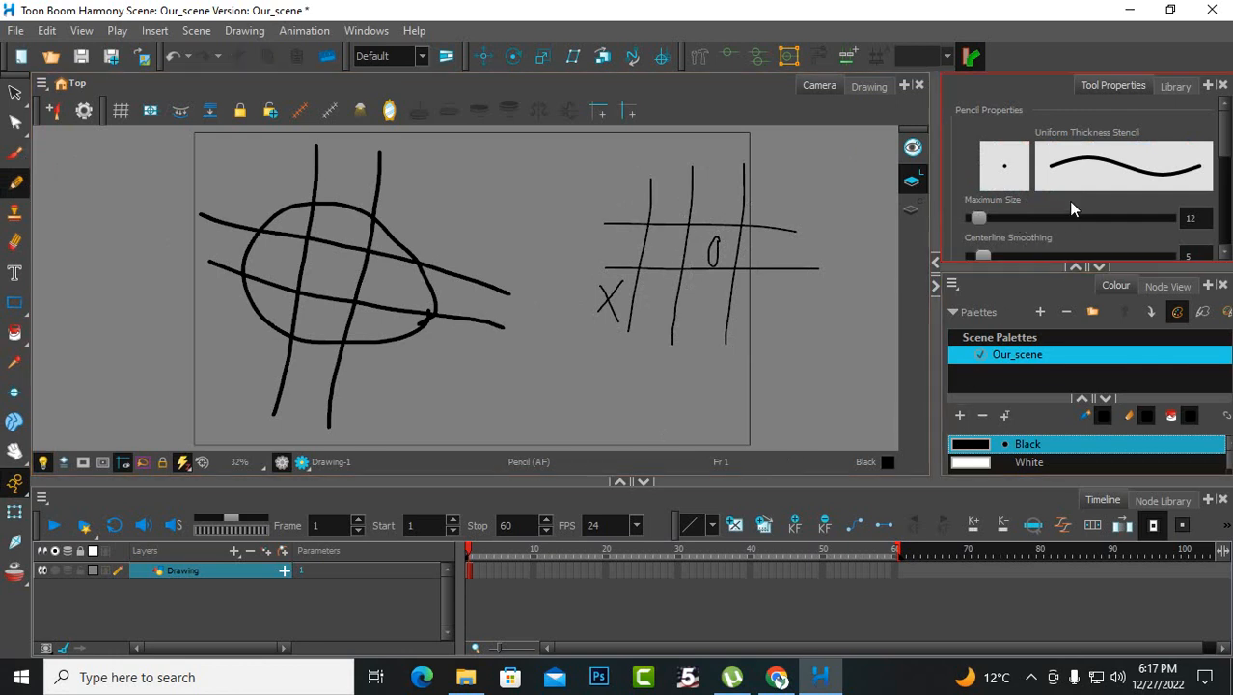
- Scribble in Blue over the pencil grid's upper-right part with the Pencil and over the rounded shape's right side with the Brush
{"action": "scroll", "coordinate": [1059, 460], "scroll_direction": "down", "scroll_amount": 1}
{"action": "left_click", "coordinate": [1037, 460]}
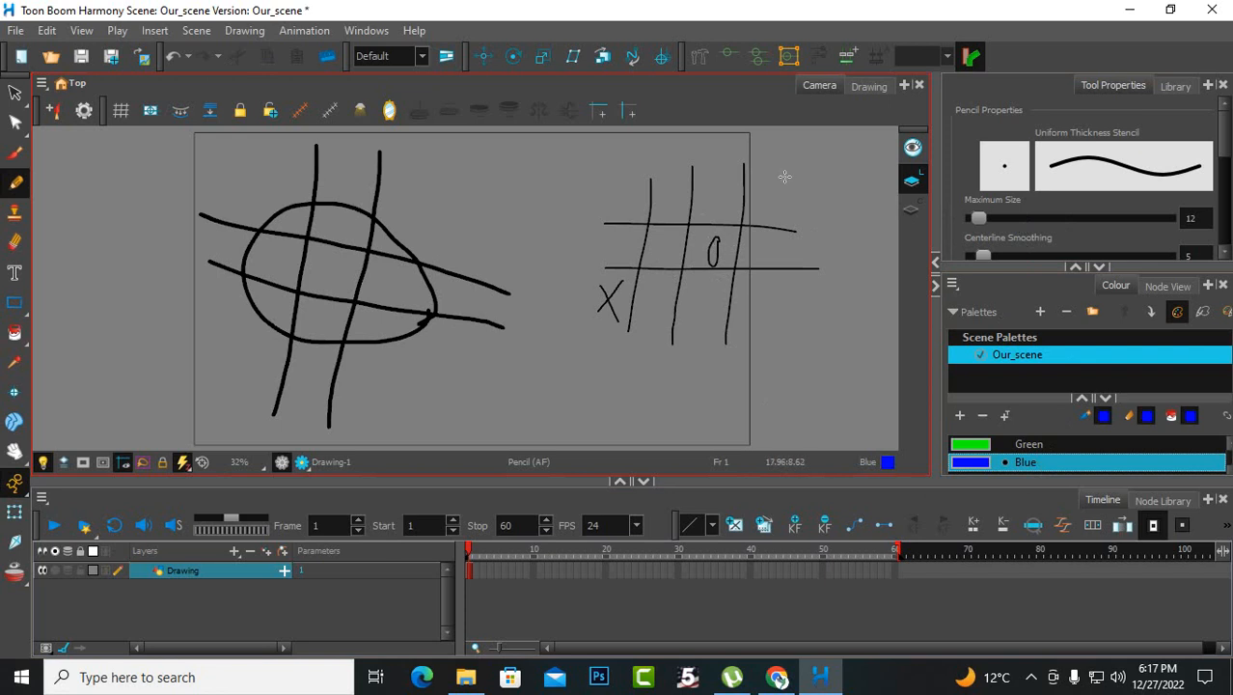
{"action": "mouse_move", "coordinate": [794, 168]}
{"action": "left_mouse_down"}
{"action": "mouse_move", "coordinate": [717, 179]}
{"action": "mouse_move", "coordinate": [785, 158]}
{"action": "mouse_move", "coordinate": [723, 179]}
{"action": "mouse_move", "coordinate": [783, 185]}
{"action": "mouse_move", "coordinate": [712, 192]}
{"action": "mouse_move", "coordinate": [781, 199]}
{"action": "mouse_move", "coordinate": [788, 210]}
{"action": "mouse_move", "coordinate": [694, 217]}
{"action": "mouse_move", "coordinate": [811, 223]}
{"action": "mouse_move", "coordinate": [744, 245]}
{"action": "mouse_move", "coordinate": [807, 235]}
{"action": "mouse_move", "coordinate": [753, 234]}
{"action": "mouse_move", "coordinate": [735, 220]}
{"action": "mouse_move", "coordinate": [811, 190]}
{"action": "mouse_move", "coordinate": [755, 166]}
{"action": "mouse_move", "coordinate": [699, 173]}
{"action": "mouse_move", "coordinate": [733, 178]}
{"action": "left_mouse_up"}
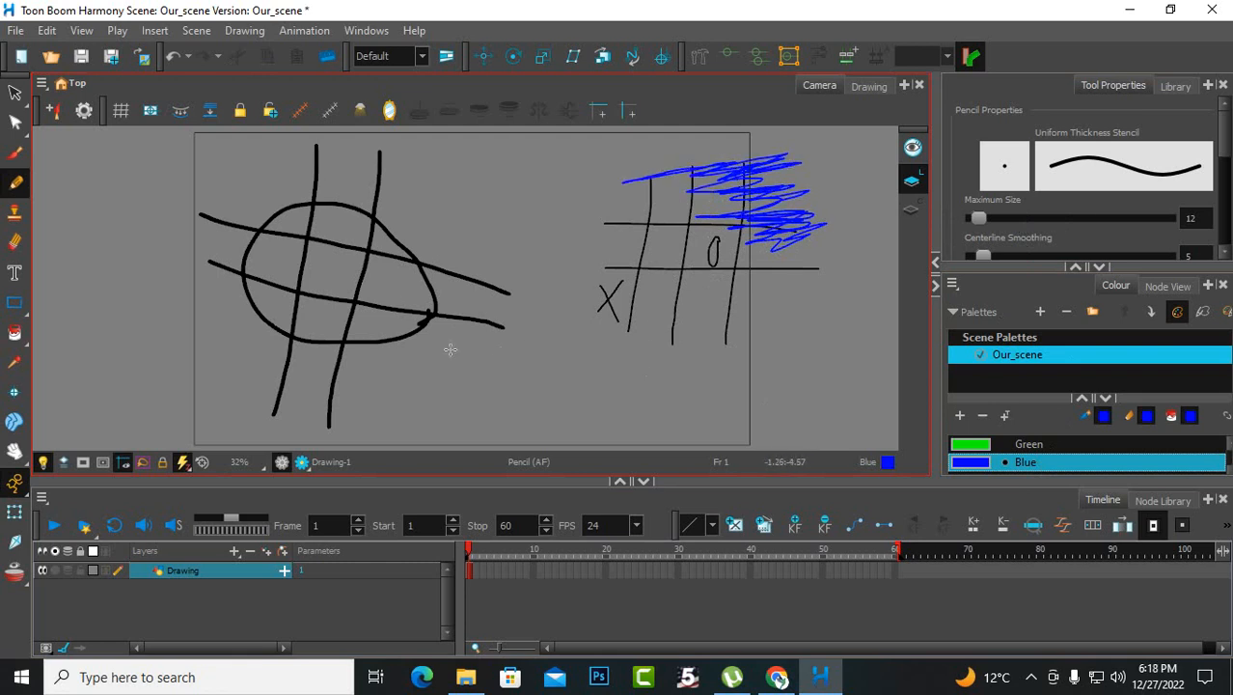
{"action": "left_click", "coordinate": [15, 152]}
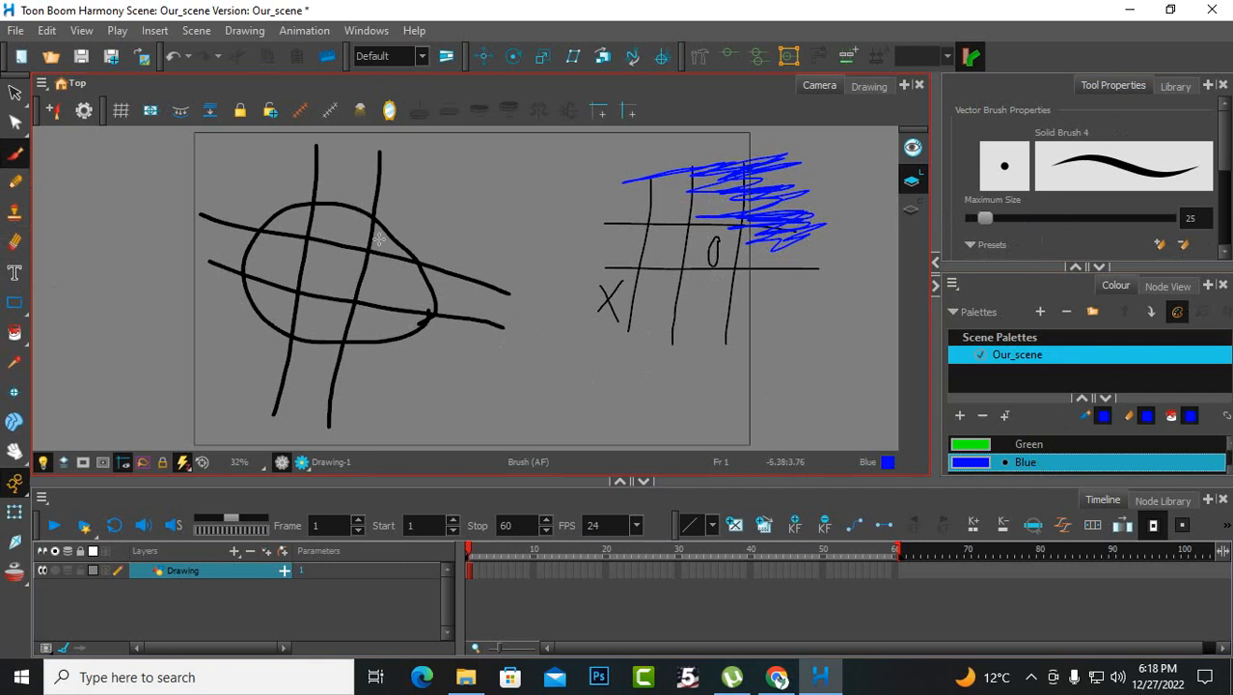
{"action": "mouse_move", "coordinate": [421, 192]}
{"action": "left_mouse_down"}
{"action": "mouse_move", "coordinate": [302, 243]}
{"action": "mouse_move", "coordinate": [408, 212]}
{"action": "mouse_move", "coordinate": [322, 249]}
{"action": "mouse_move", "coordinate": [516, 222]}
{"action": "mouse_move", "coordinate": [378, 275]}
{"action": "mouse_move", "coordinate": [371, 292]}
{"action": "mouse_move", "coordinate": [454, 286]}
{"action": "mouse_move", "coordinate": [451, 302]}
{"action": "mouse_move", "coordinate": [380, 328]}
{"action": "mouse_move", "coordinate": [442, 333]}
{"action": "left_mouse_up"}
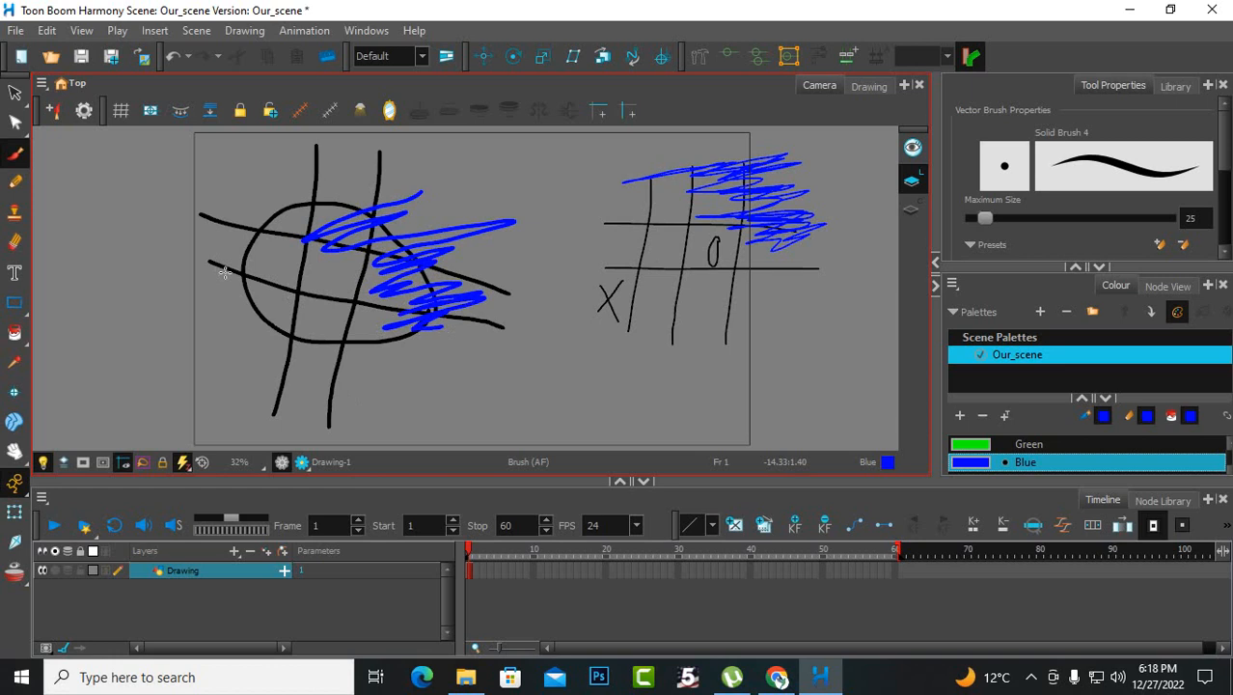
- Using Marquee selection, select the whole pencil drawing and the black brush lines in turn, and clear the selection
{"action": "scroll", "coordinate": [242, 284], "scroll_direction": "down", "scroll_amount": 1}
{"action": "scroll", "coordinate": [400, 237], "scroll_direction": "up", "scroll_amount": 1}
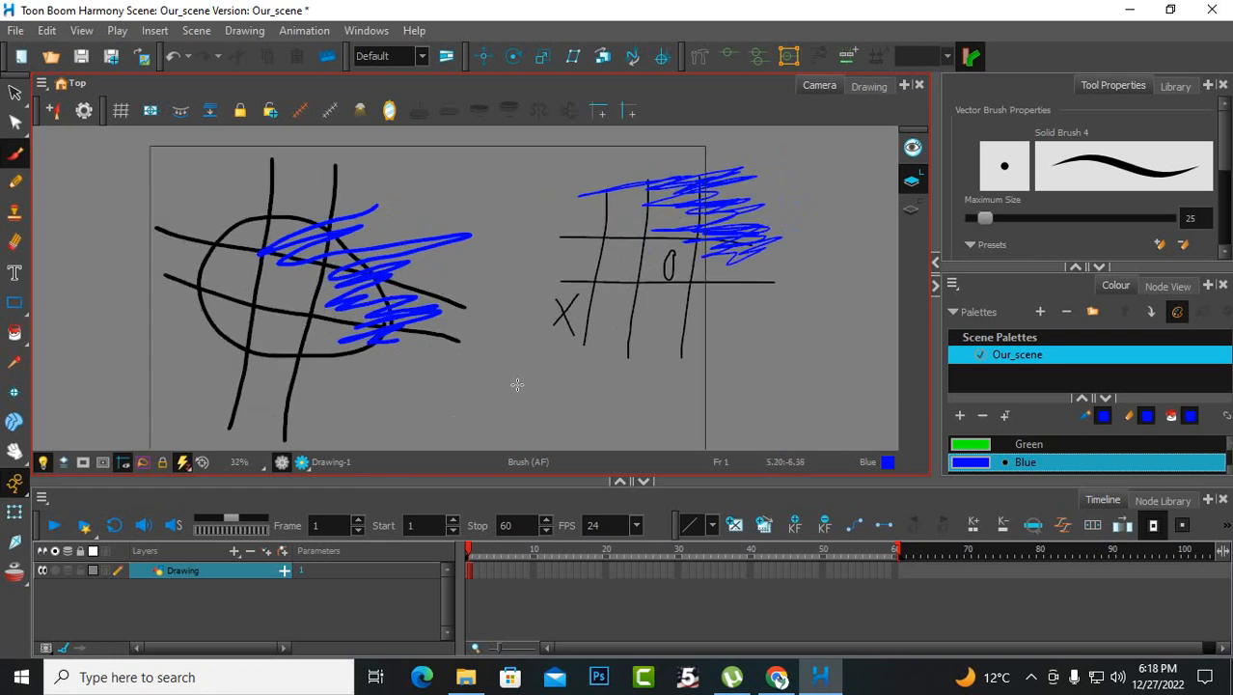
{"action": "left_click", "coordinate": [14, 92]}
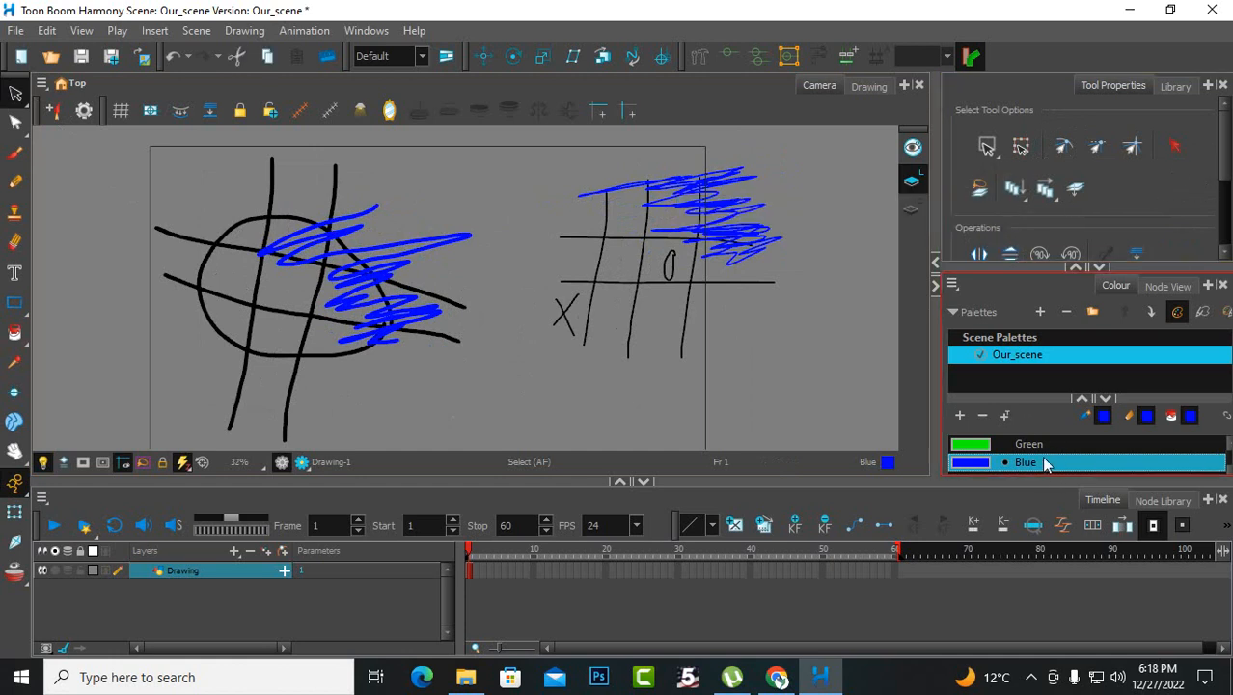
{"action": "left_click", "coordinate": [987, 149]}
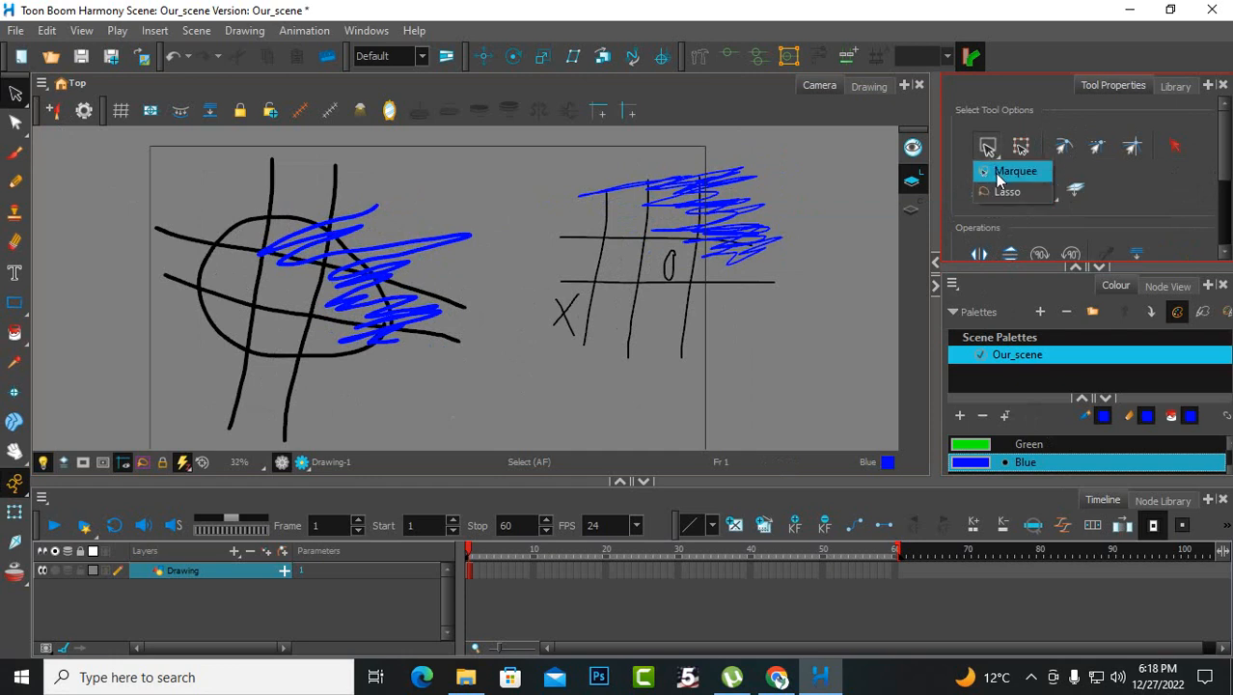
{"action": "left_click", "coordinate": [1000, 173]}
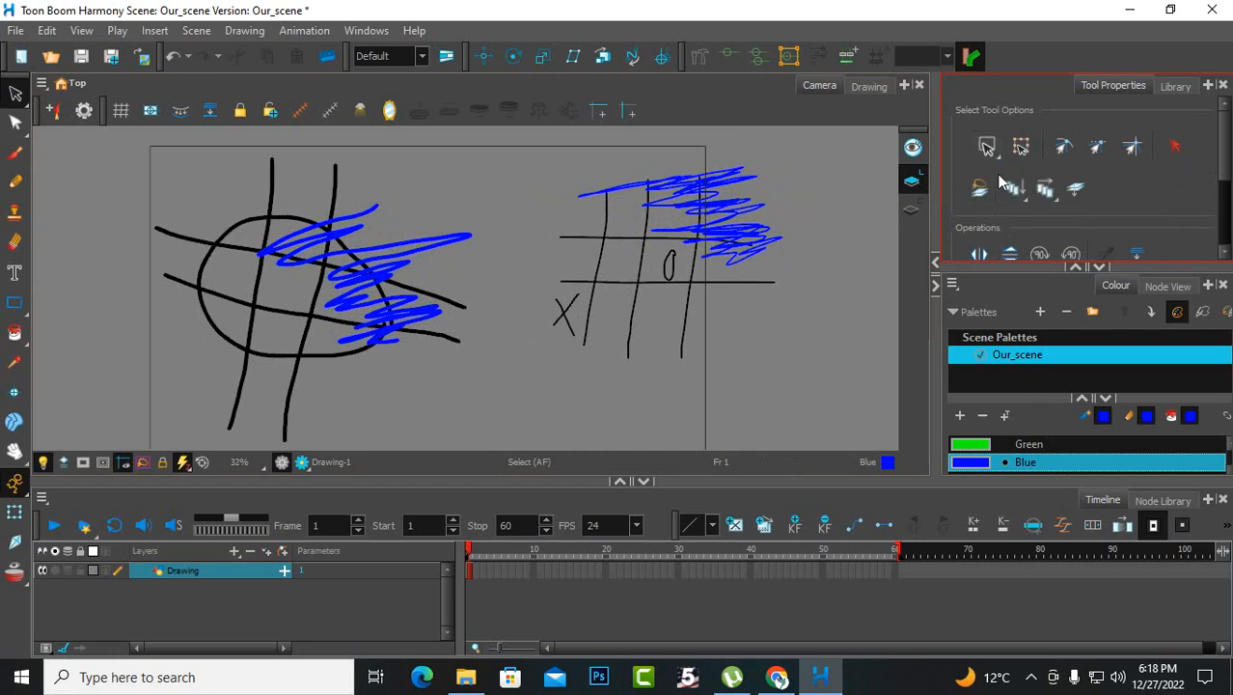
{"action": "mouse_move", "coordinate": [820, 142]}
{"action": "left_mouse_down"}
{"action": "mouse_move", "coordinate": [554, 359]}
{"action": "mouse_move", "coordinate": [531, 393]}
{"action": "left_mouse_up"}
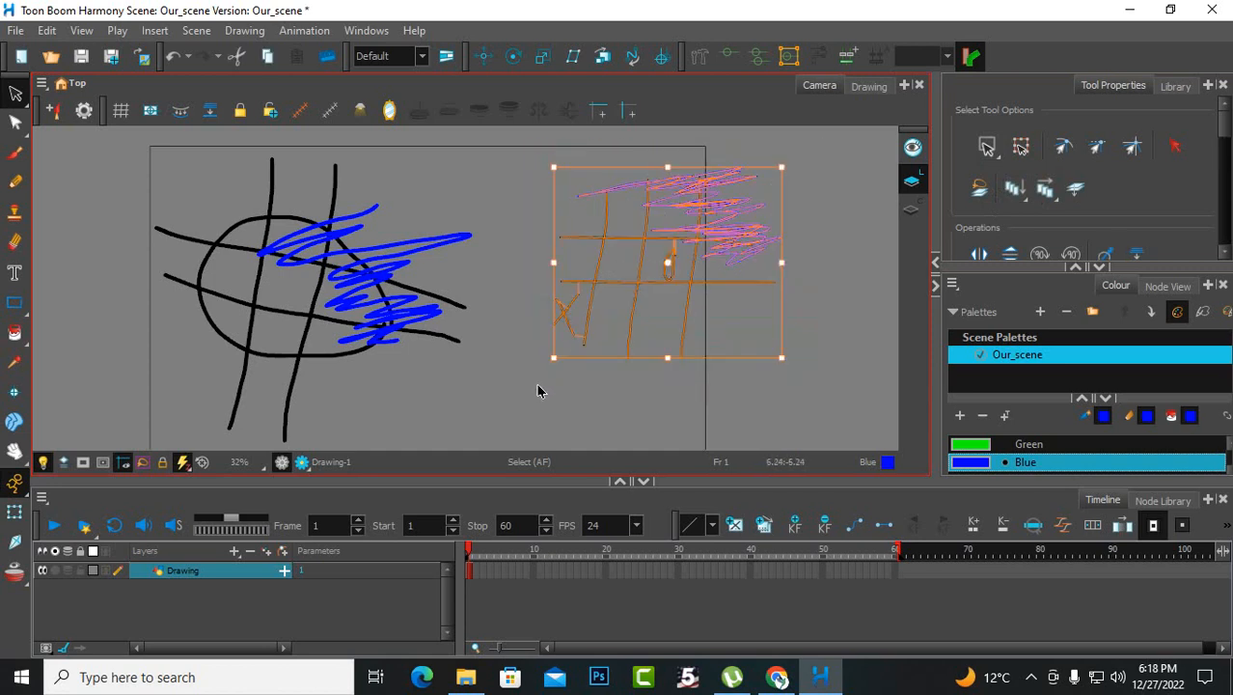
{"action": "mouse_move", "coordinate": [509, 202]}
{"action": "left_mouse_down"}
{"action": "mouse_move", "coordinate": [419, 303]}
{"action": "mouse_move", "coordinate": [393, 427]}
{"action": "mouse_move", "coordinate": [232, 391]}
{"action": "left_mouse_up"}
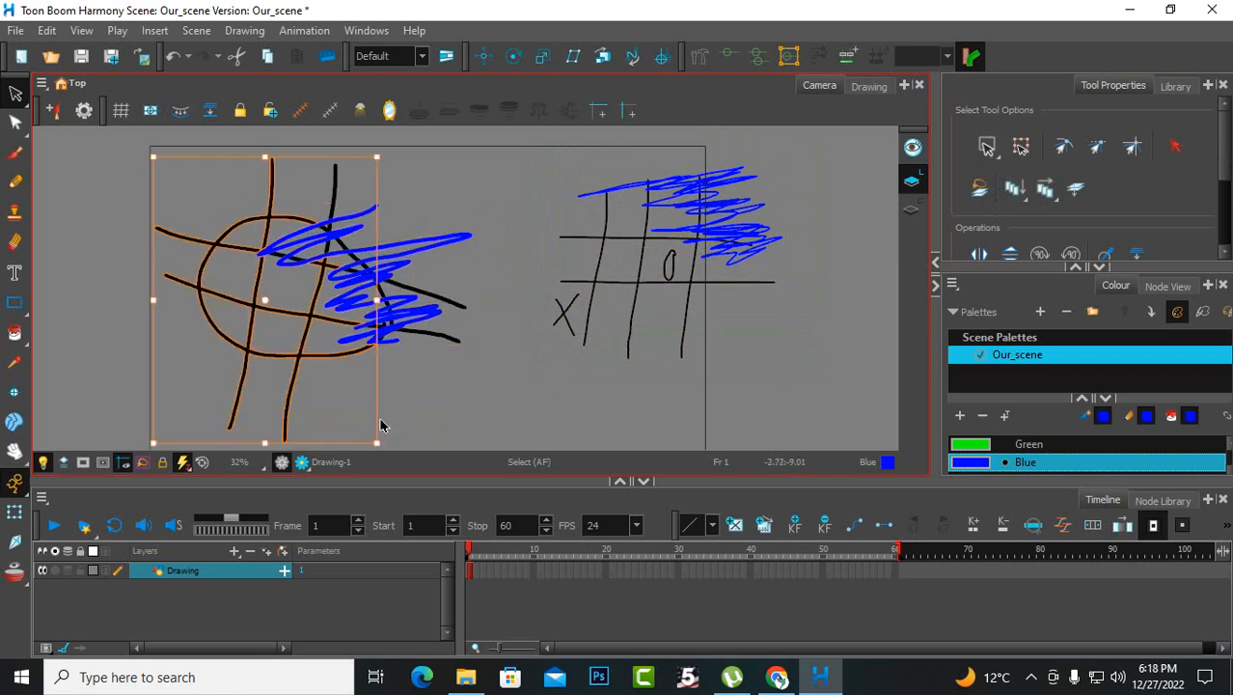
{"action": "left_click", "coordinate": [470, 386]}
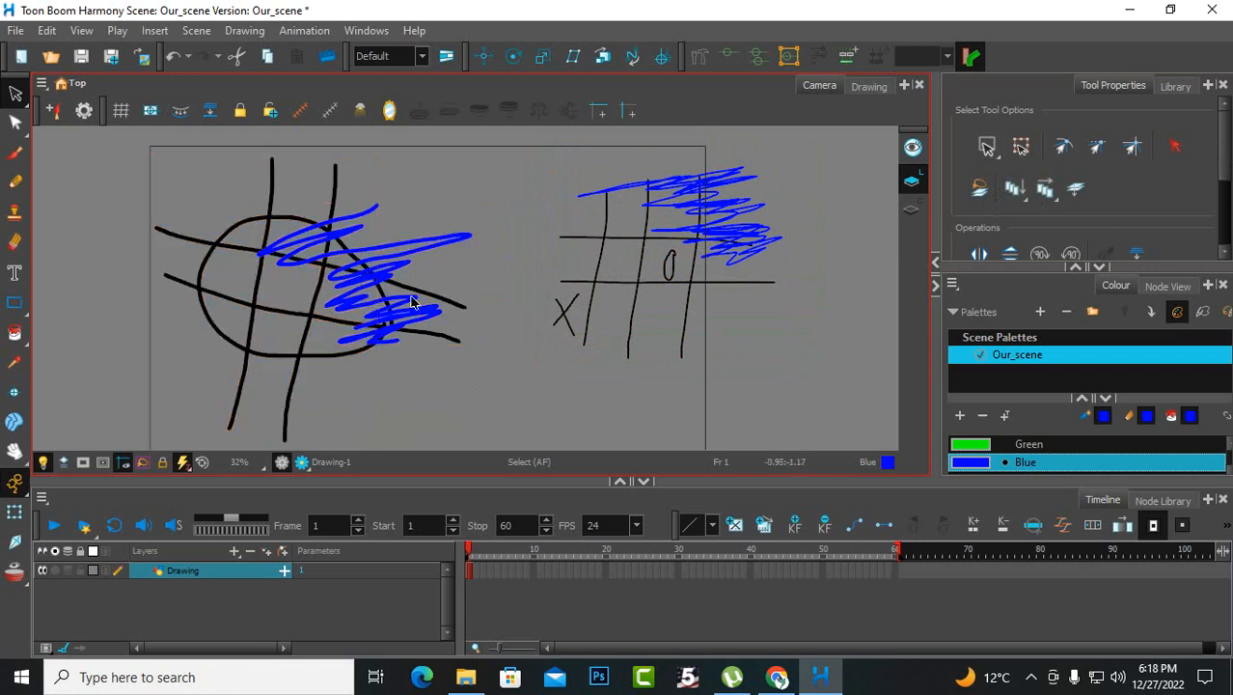
- Set the Select tool to Lasso and lasso the pencil grid with its scribble, followed by only the X
{"action": "left_click", "coordinate": [986, 146]}
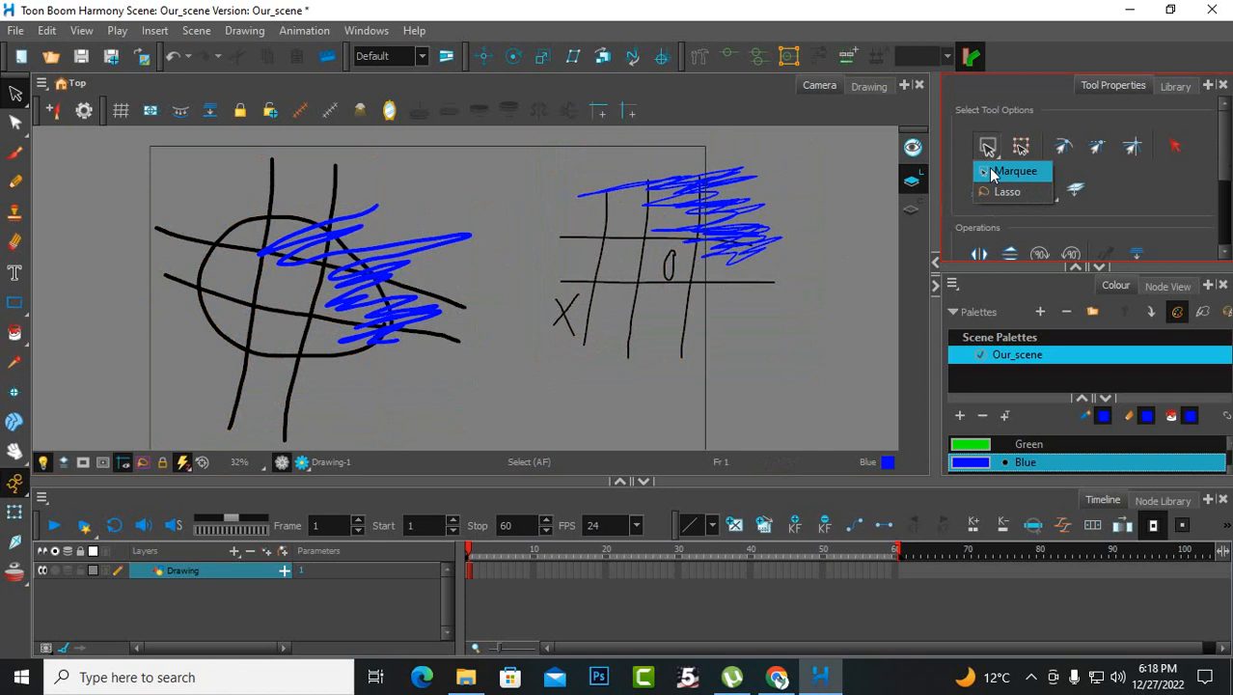
{"action": "left_click", "coordinate": [994, 193]}
{"action": "mouse_move", "coordinate": [804, 177]}
{"action": "left_mouse_down"}
{"action": "mouse_move", "coordinate": [644, 142]}
{"action": "mouse_move", "coordinate": [573, 165]}
{"action": "mouse_move", "coordinate": [550, 211]}
{"action": "mouse_move", "coordinate": [664, 274]}
{"action": "mouse_move", "coordinate": [815, 299]}
{"action": "mouse_move", "coordinate": [823, 216]}
{"action": "mouse_move", "coordinate": [801, 166]}
{"action": "left_mouse_up"}
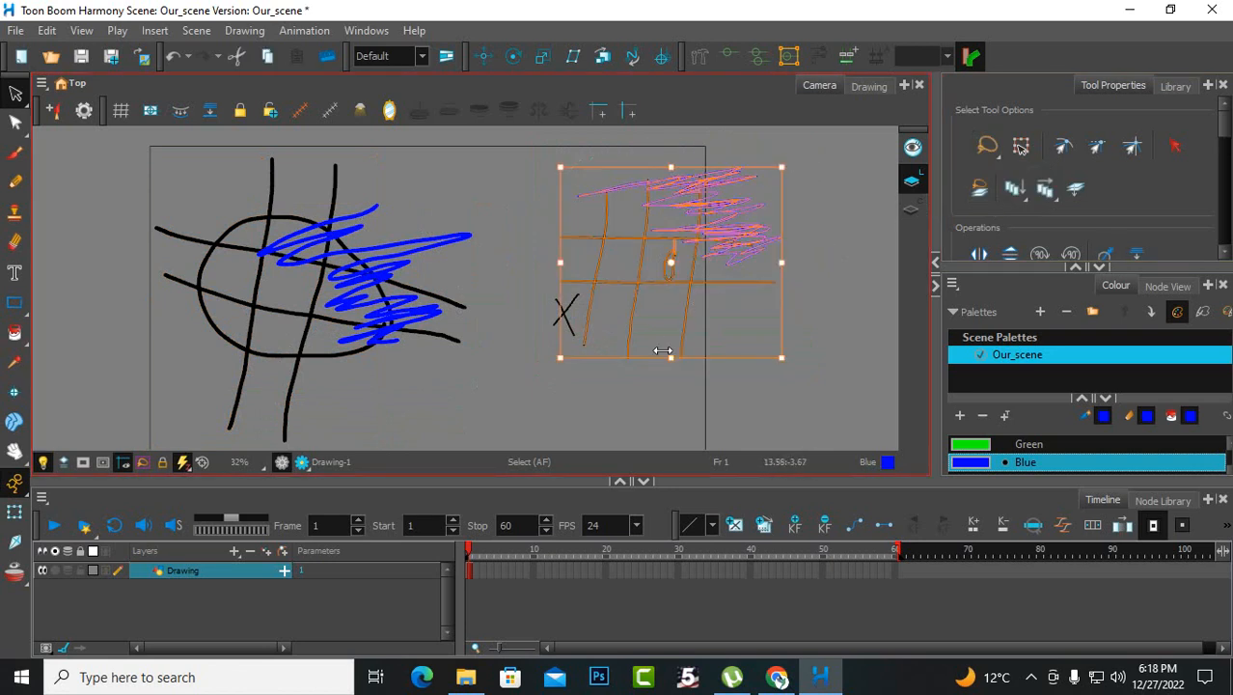
{"action": "left_click", "coordinate": [584, 413]}
{"action": "mouse_move", "coordinate": [521, 355]}
{"action": "left_mouse_down"}
{"action": "mouse_move", "coordinate": [558, 300]}
{"action": "mouse_move", "coordinate": [584, 329]}
{"action": "mouse_move", "coordinate": [509, 368]}
{"action": "left_mouse_up"}
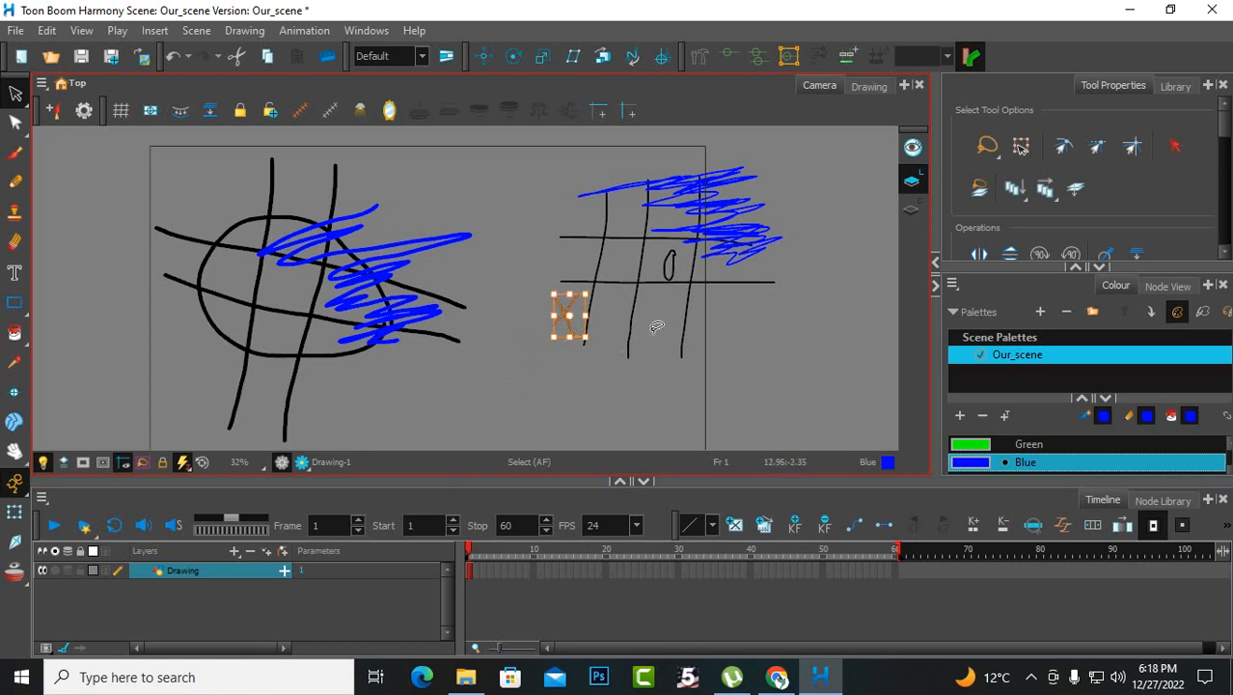
- Select the O inside the pencil grid and clear the selection
{"action": "left_click", "coordinate": [677, 249]}
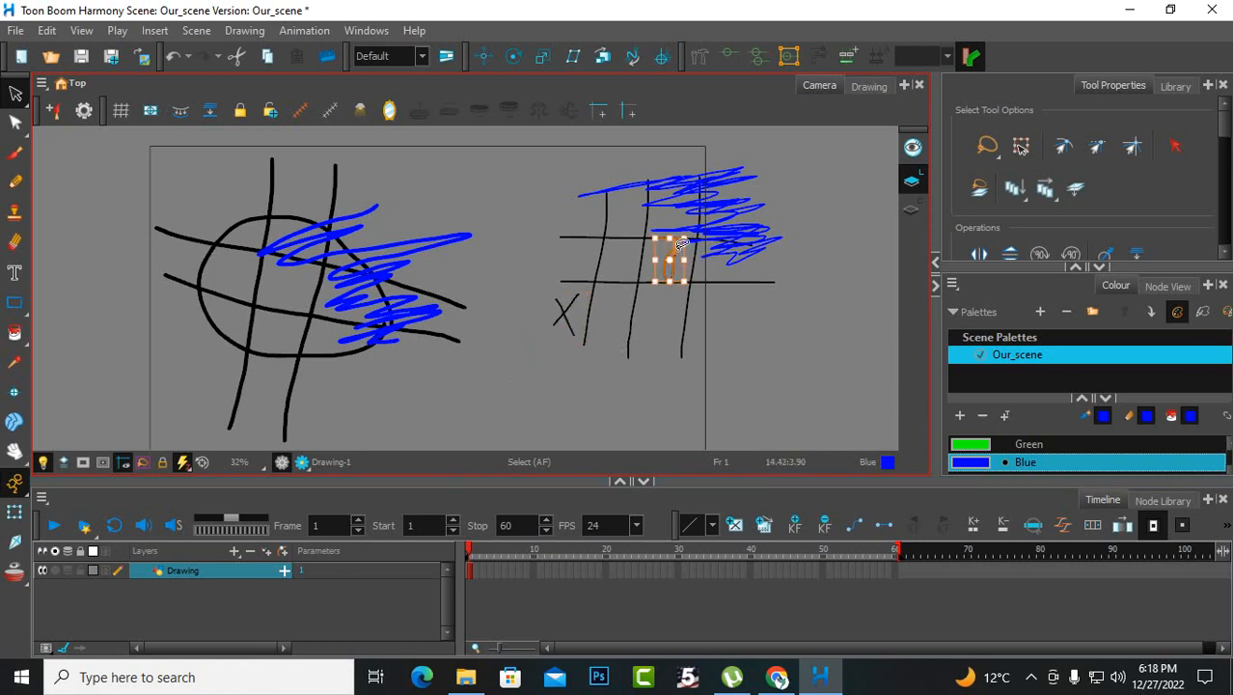
{"action": "scroll", "coordinate": [710, 281], "scroll_direction": "up", "scroll_amount": 3}
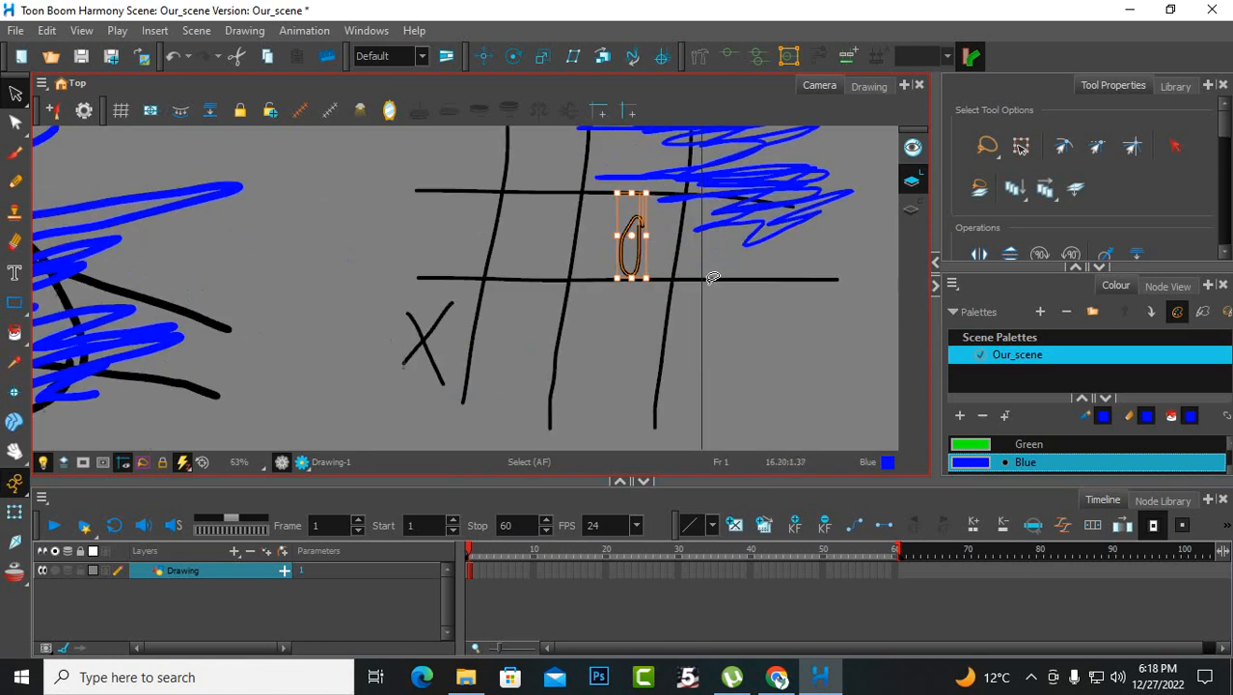
{"action": "scroll", "coordinate": [714, 275], "scroll_direction": "down", "scroll_amount": 4}
{"action": "left_click", "coordinate": [652, 239]}
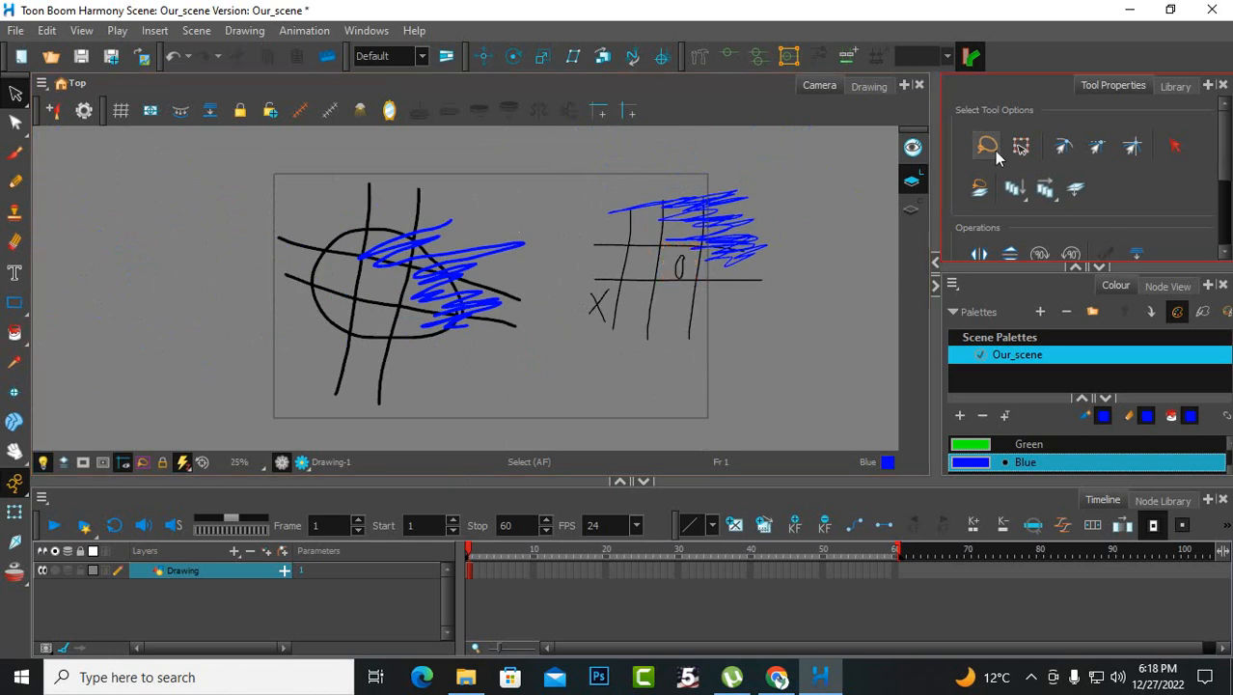
- Turn on Permanent Selection and move the pencil grid with its blue scribble slightly left, leaving the X and O in place
{"action": "left_click", "coordinate": [988, 147]}
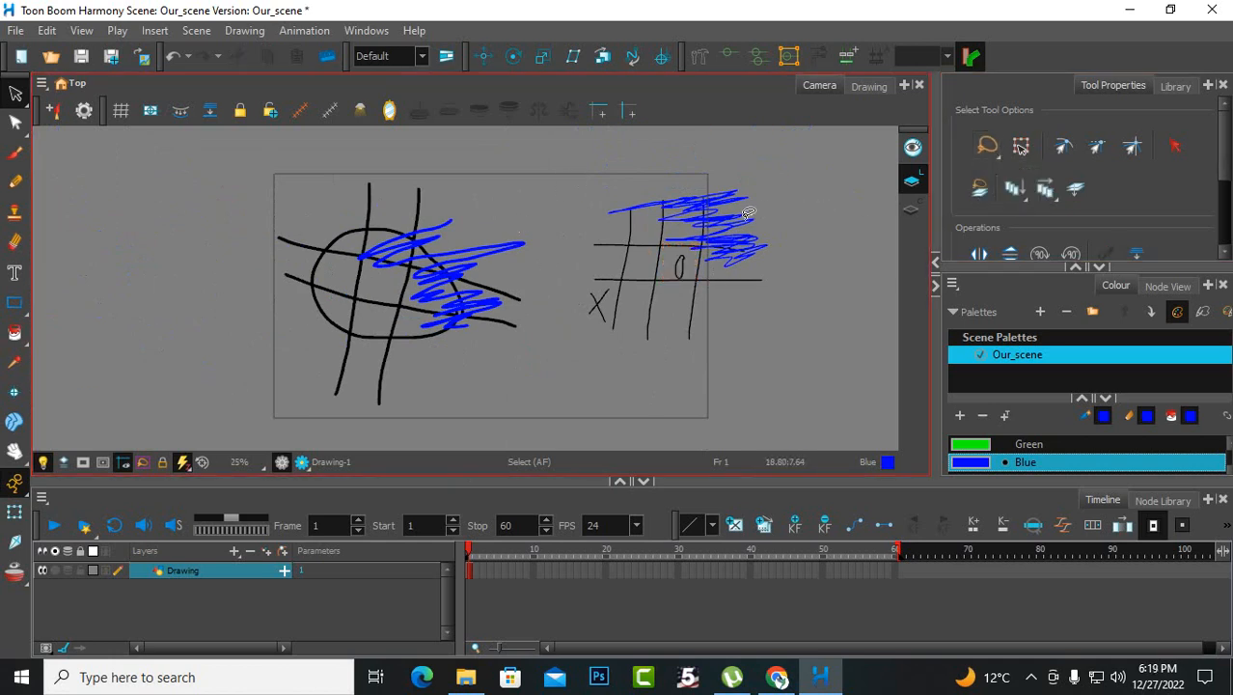
{"action": "left_click", "coordinate": [1023, 147]}
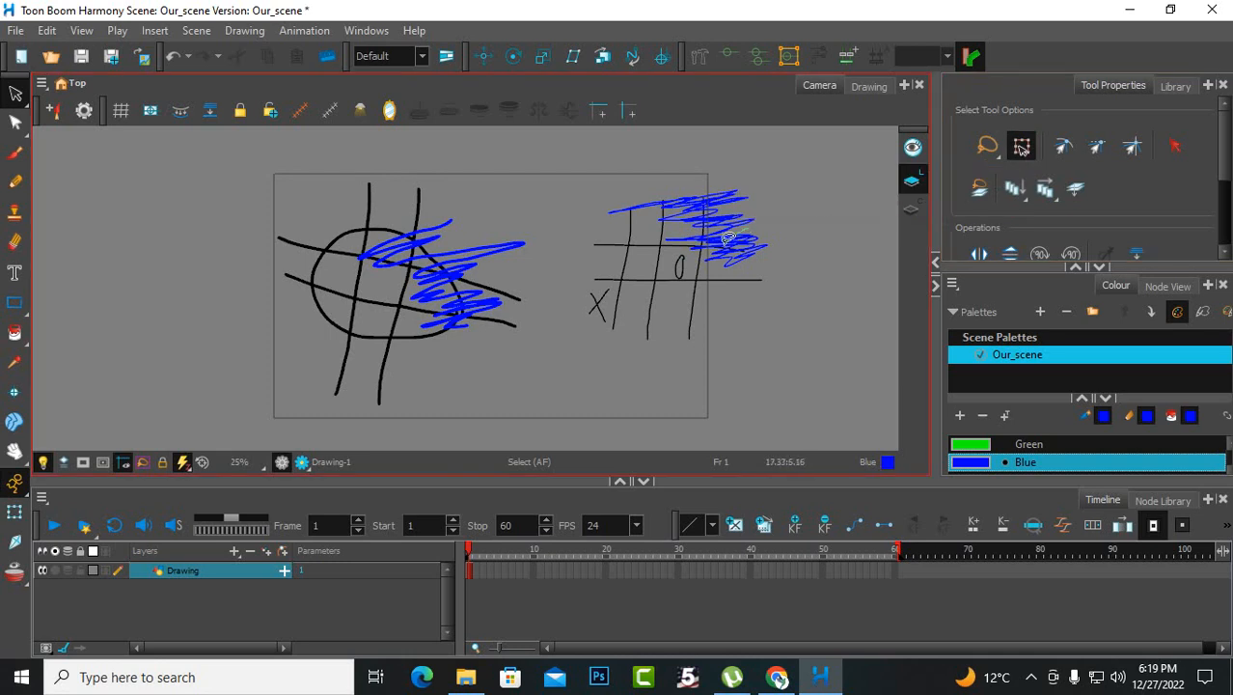
{"action": "mouse_move", "coordinate": [731, 252]}
{"action": "left_mouse_down"}
{"action": "mouse_move", "coordinate": [692, 262]}
{"action": "mouse_move", "coordinate": [406, 273]}
{"action": "mouse_move", "coordinate": [695, 259]}
{"action": "mouse_move", "coordinate": [722, 236]}
{"action": "mouse_move", "coordinate": [711, 206]}
{"action": "mouse_move", "coordinate": [735, 220]}
{"action": "mouse_move", "coordinate": [728, 260]}
{"action": "mouse_move", "coordinate": [706, 247]}
{"action": "mouse_move", "coordinate": [718, 196]}
{"action": "mouse_move", "coordinate": [728, 211]}
{"action": "mouse_move", "coordinate": [692, 233]}
{"action": "left_mouse_up"}
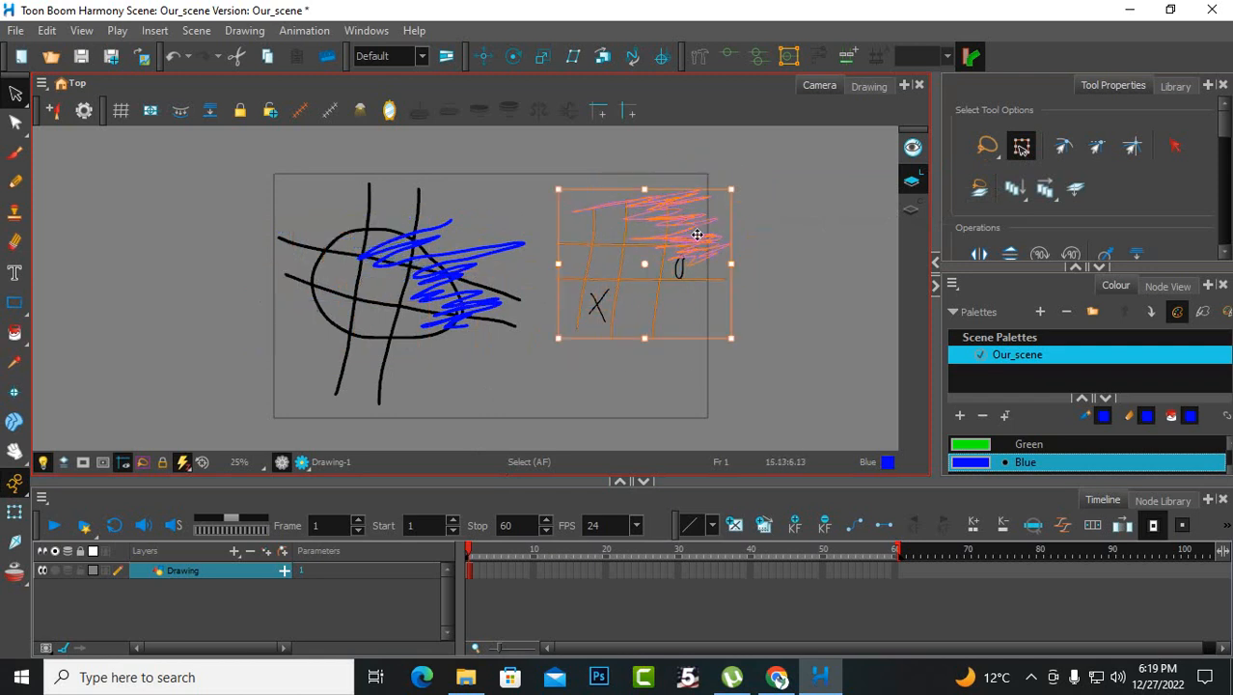
- Turn on Snap to Contour and move only the blue scribble on the pencil grid slightly up and right
{"action": "left_click", "coordinate": [1064, 145]}
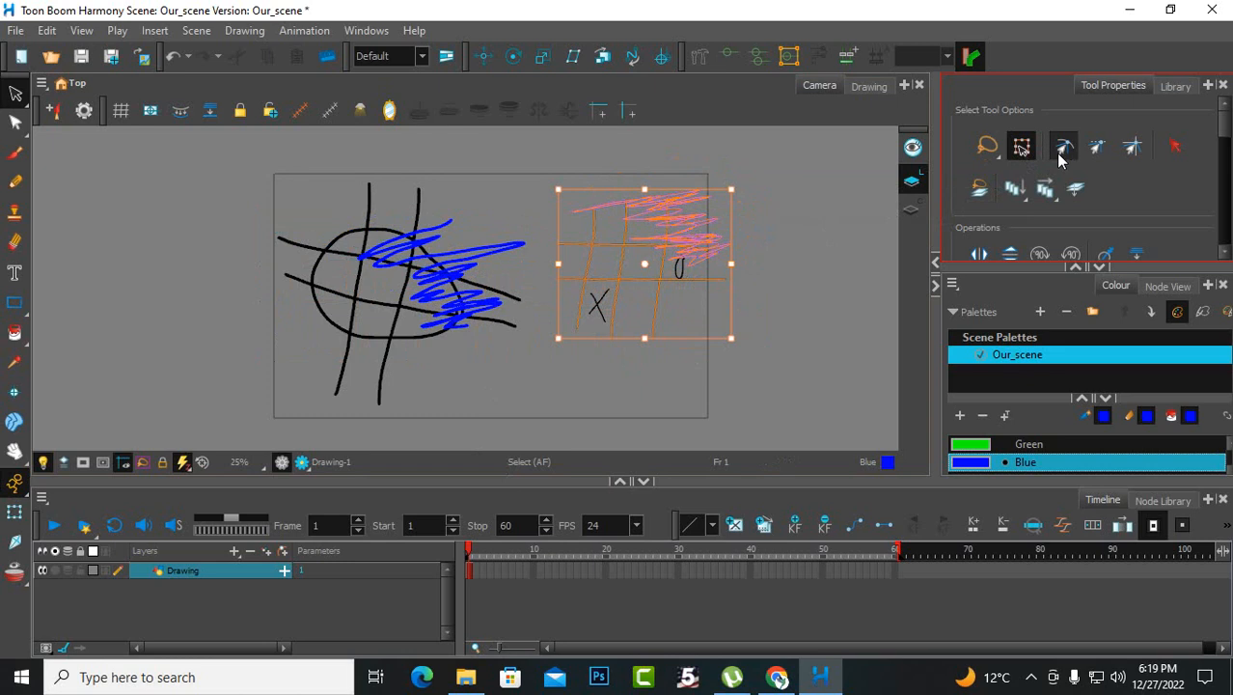
{"action": "left_click", "coordinate": [763, 229]}
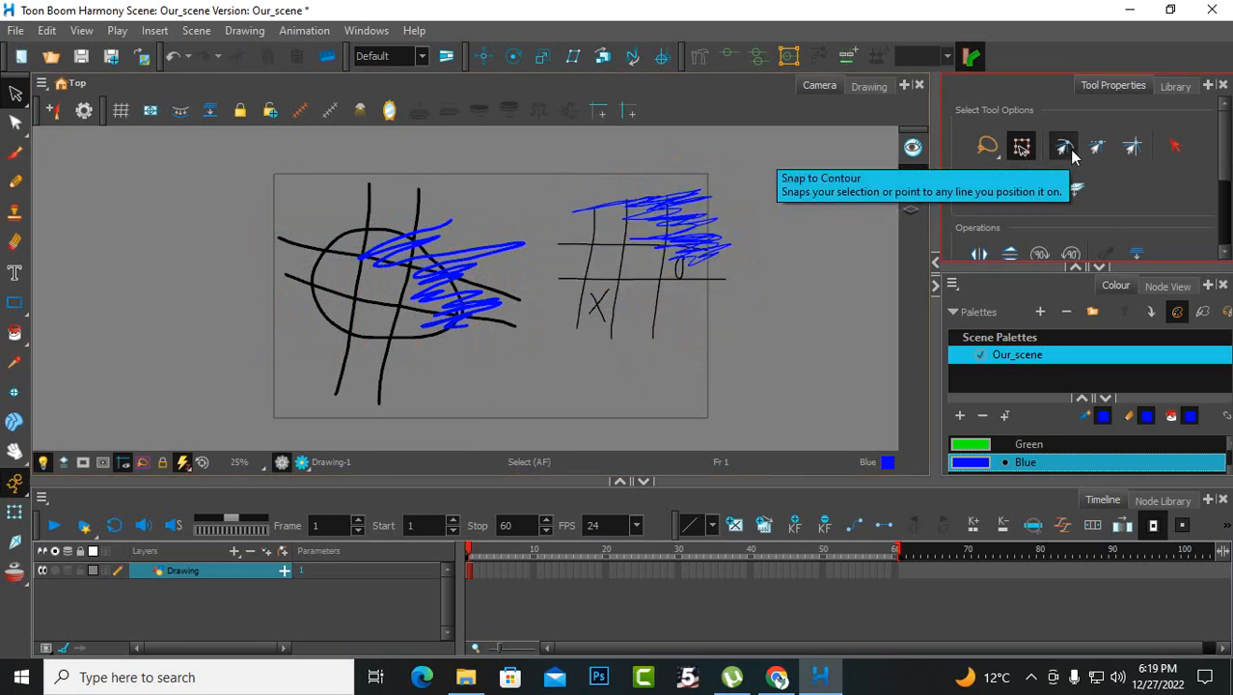
{"action": "left_click", "coordinate": [676, 237]}
{"action": "scroll", "coordinate": [728, 265], "scroll_direction": "up", "scroll_amount": 2}
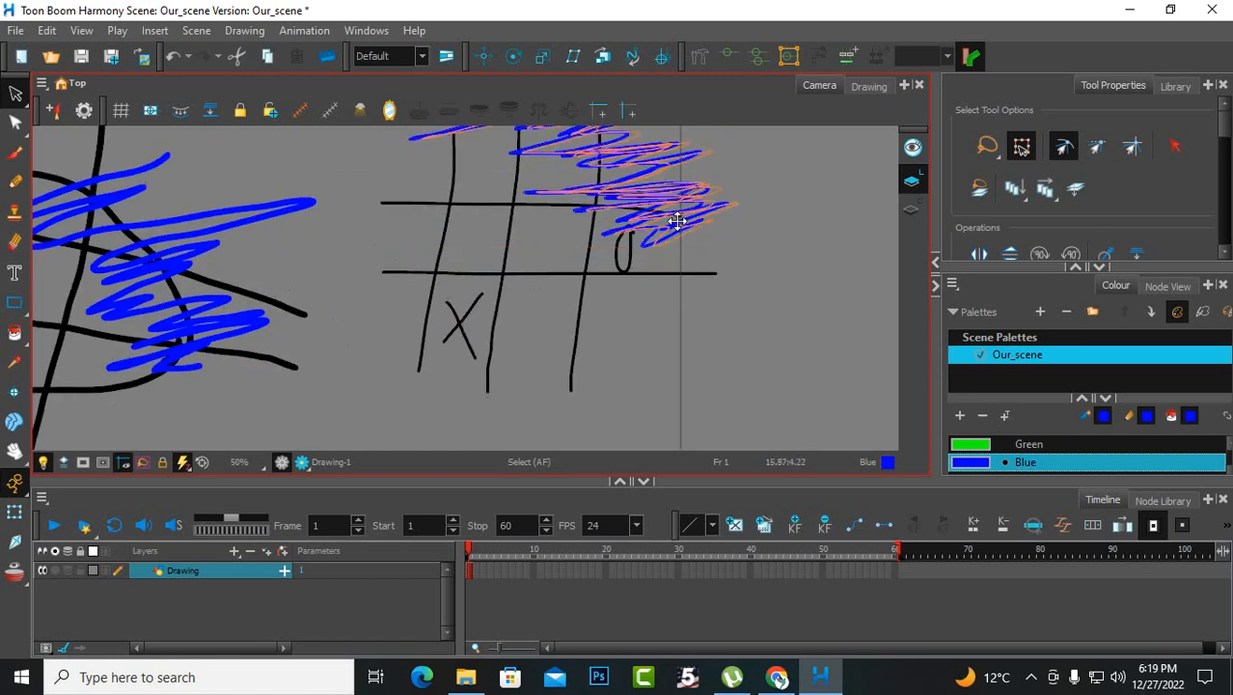
{"action": "mouse_move", "coordinate": [676, 221]}
{"action": "left_mouse_down"}
{"action": "mouse_move", "coordinate": [721, 212]}
{"action": "mouse_move", "coordinate": [825, 375]}
{"action": "mouse_move", "coordinate": [627, 394]}
{"action": "mouse_move", "coordinate": [622, 253]}
{"action": "mouse_move", "coordinate": [653, 239]}
{"action": "mouse_move", "coordinate": [688, 264]}
{"action": "mouse_move", "coordinate": [729, 255]}
{"action": "mouse_move", "coordinate": [756, 338]}
{"action": "mouse_move", "coordinate": [687, 179]}
{"action": "left_mouse_up"}
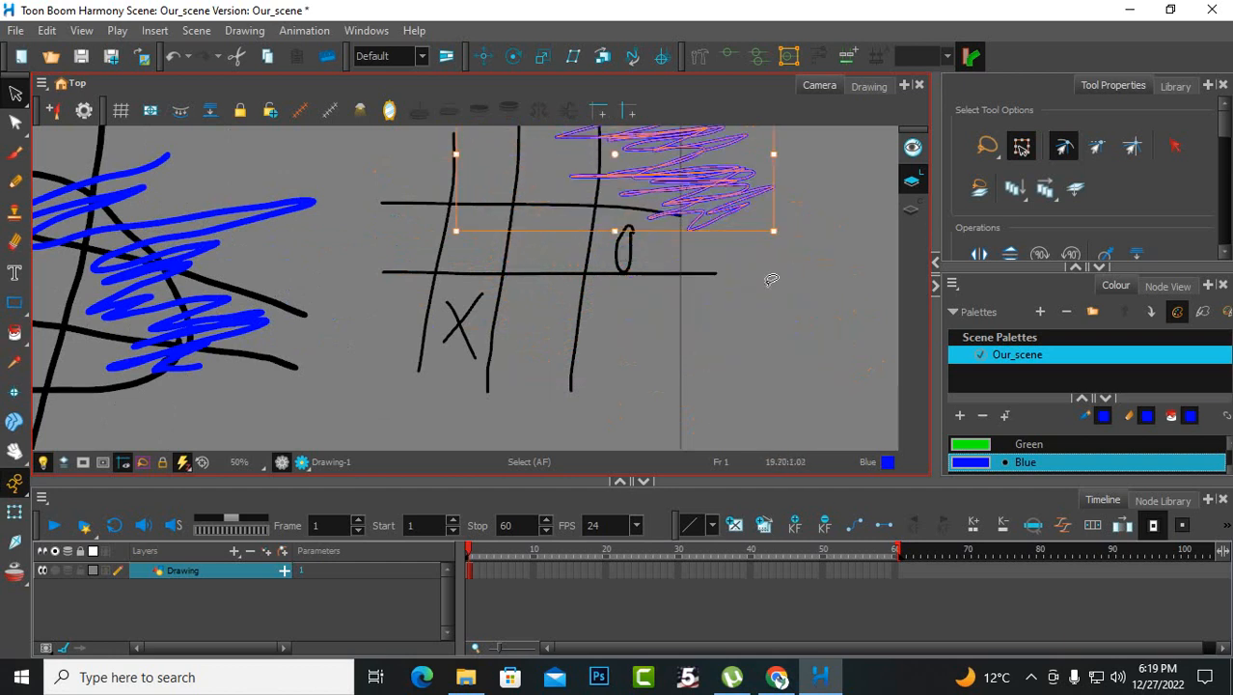
{"action": "scroll", "coordinate": [791, 251], "scroll_direction": "down", "scroll_amount": 3}
{"action": "scroll", "coordinate": [743, 254], "scroll_direction": "up", "scroll_amount": 2}
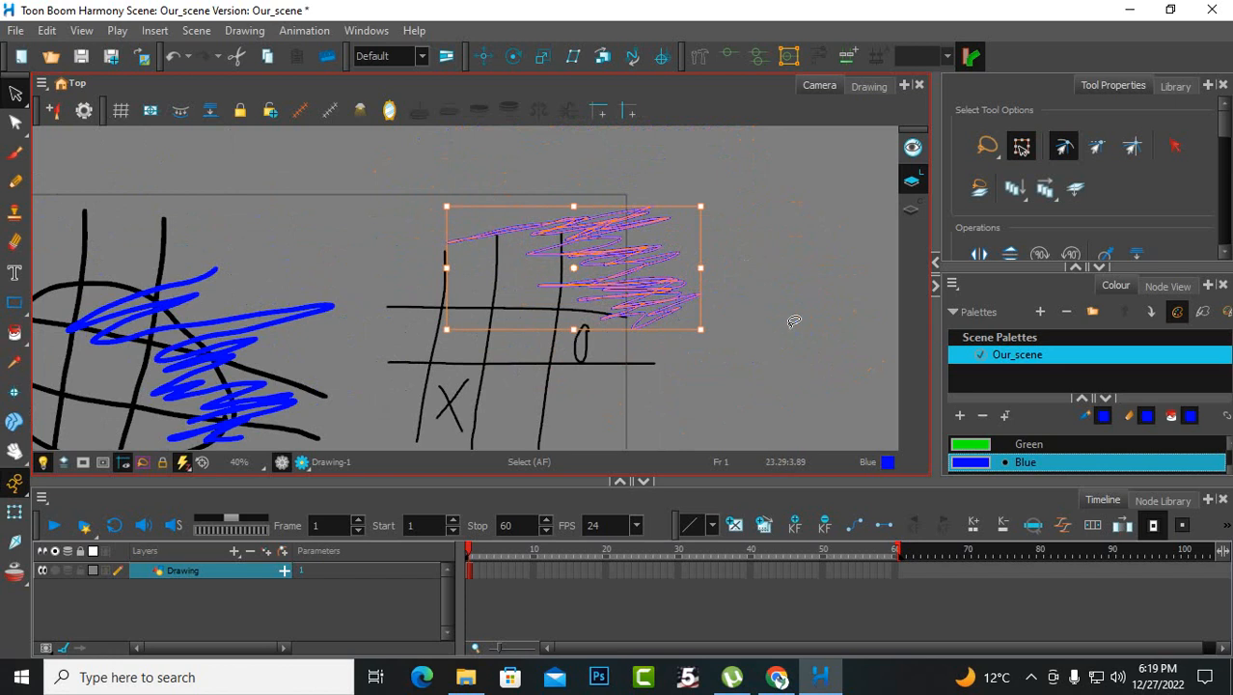
- Try Snap and Align and Snap to Grid in turn, leaving all snapping options off, including Snap to Contour
{"action": "left_click", "coordinate": [1097, 150]}
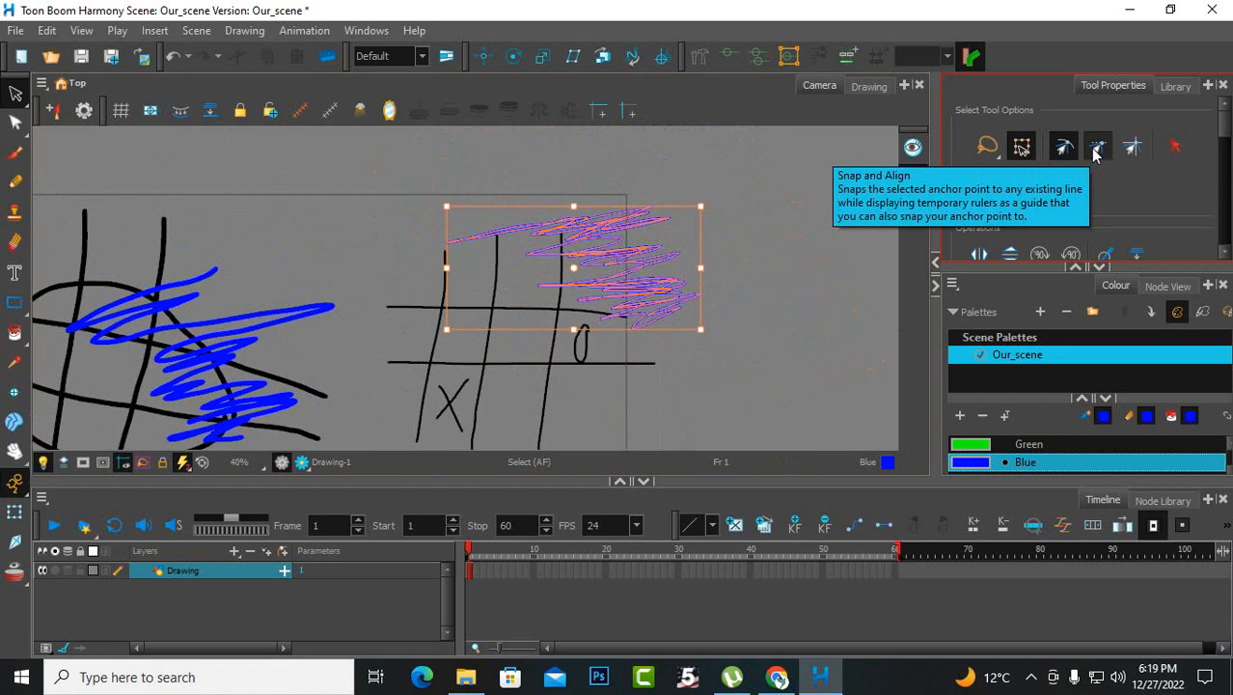
{"action": "left_click", "coordinate": [1096, 154]}
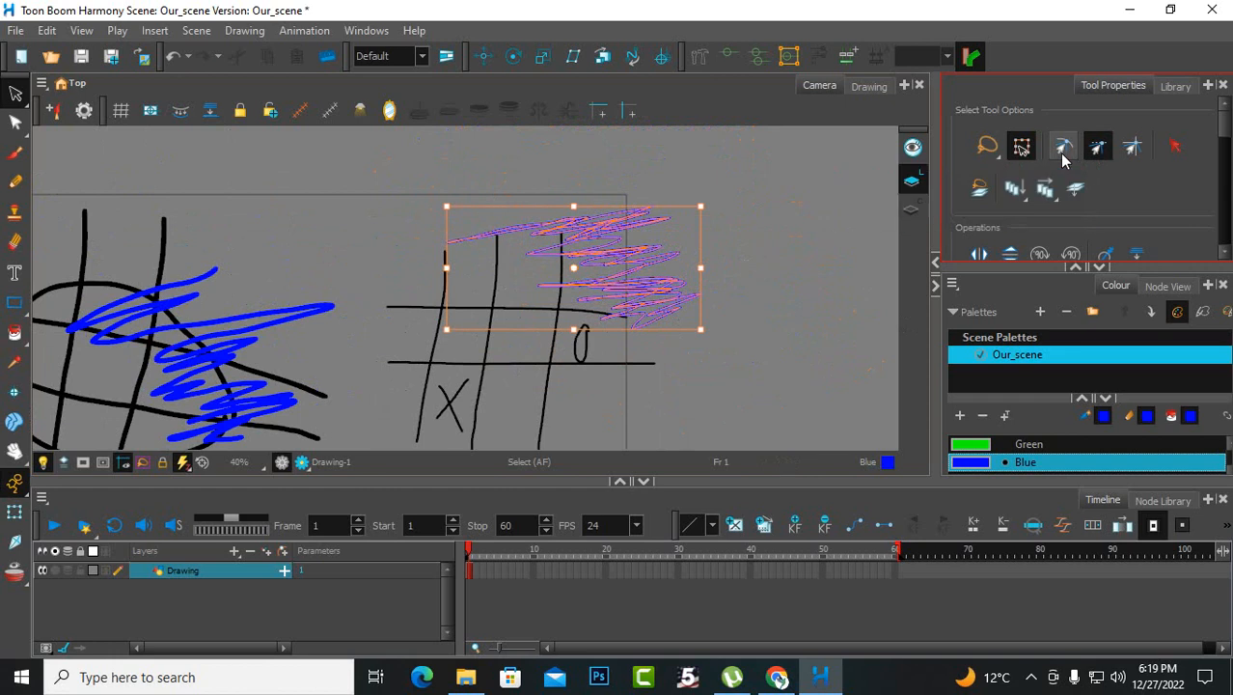
{"action": "left_click", "coordinate": [1130, 153]}
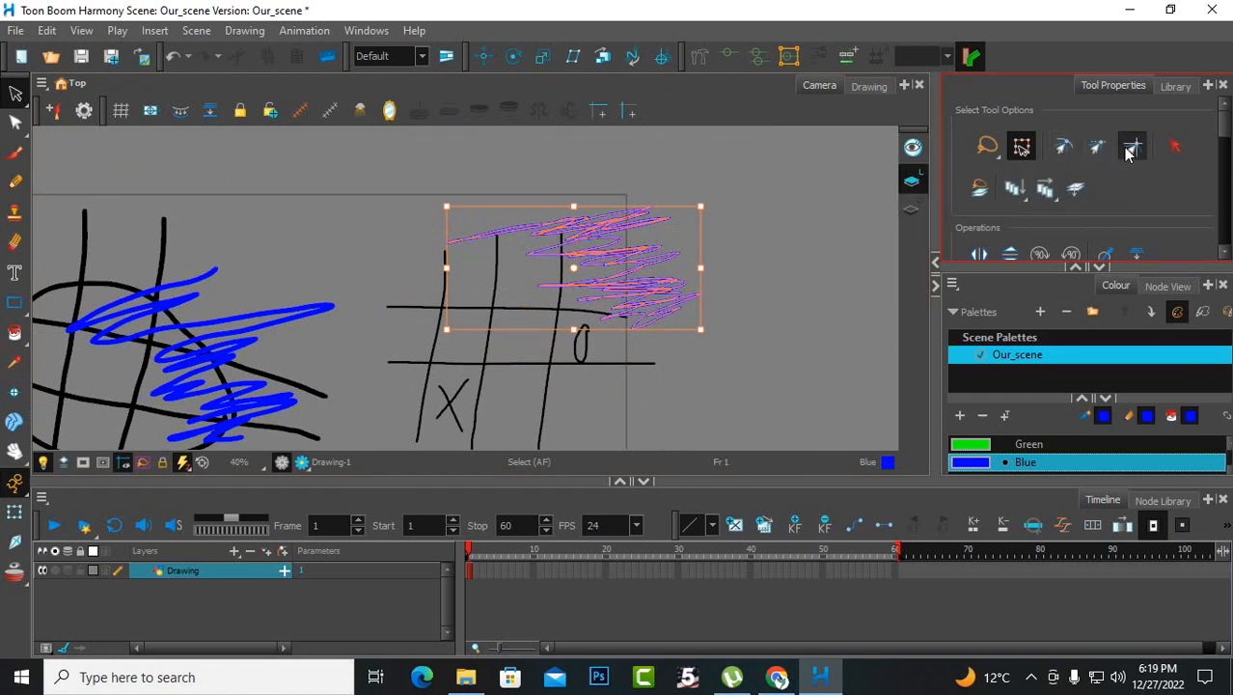
{"action": "left_click", "coordinate": [1130, 156]}
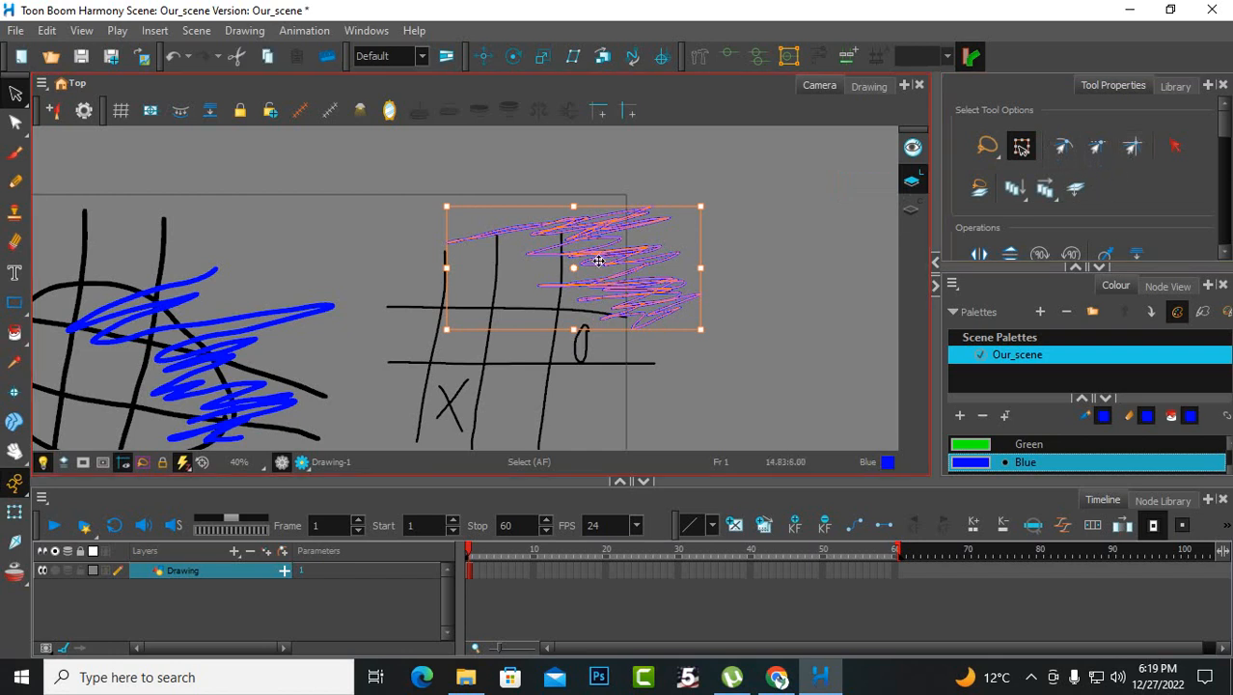
- Move the selected blue scribble slightly up and left with Snap to Grid on, and turn off snapping and Permanent Selection
{"action": "left_click", "coordinate": [1130, 150]}
{"action": "mouse_move", "coordinate": [684, 256]}
{"action": "left_mouse_down"}
{"action": "mouse_move", "coordinate": [735, 207]}
{"action": "mouse_move", "coordinate": [790, 215]}
{"action": "mouse_move", "coordinate": [797, 272]}
{"action": "mouse_move", "coordinate": [778, 330]}
{"action": "mouse_move", "coordinate": [710, 349]}
{"action": "mouse_move", "coordinate": [584, 344]}
{"action": "mouse_move", "coordinate": [479, 269]}
{"action": "mouse_move", "coordinate": [598, 237]}
{"action": "mouse_move", "coordinate": [675, 256]}
{"action": "mouse_move", "coordinate": [683, 247]}
{"action": "mouse_move", "coordinate": [675, 253]}
{"action": "left_mouse_up"}
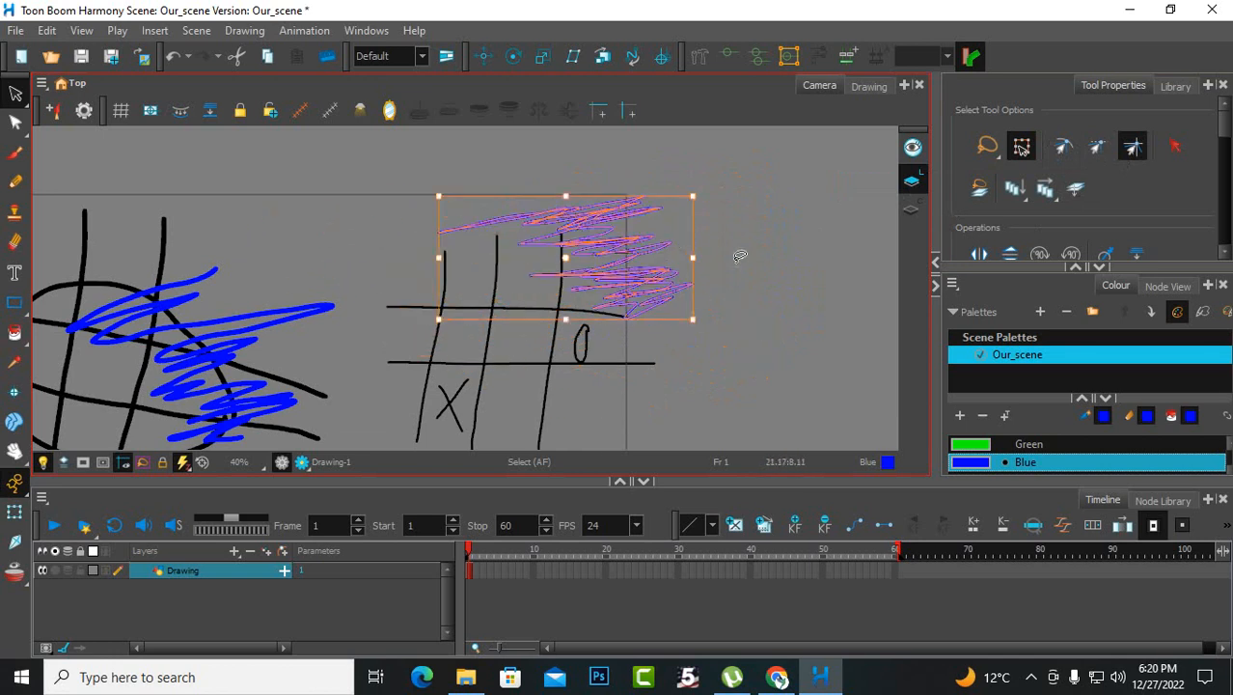
{"action": "left_click", "coordinate": [1131, 145]}
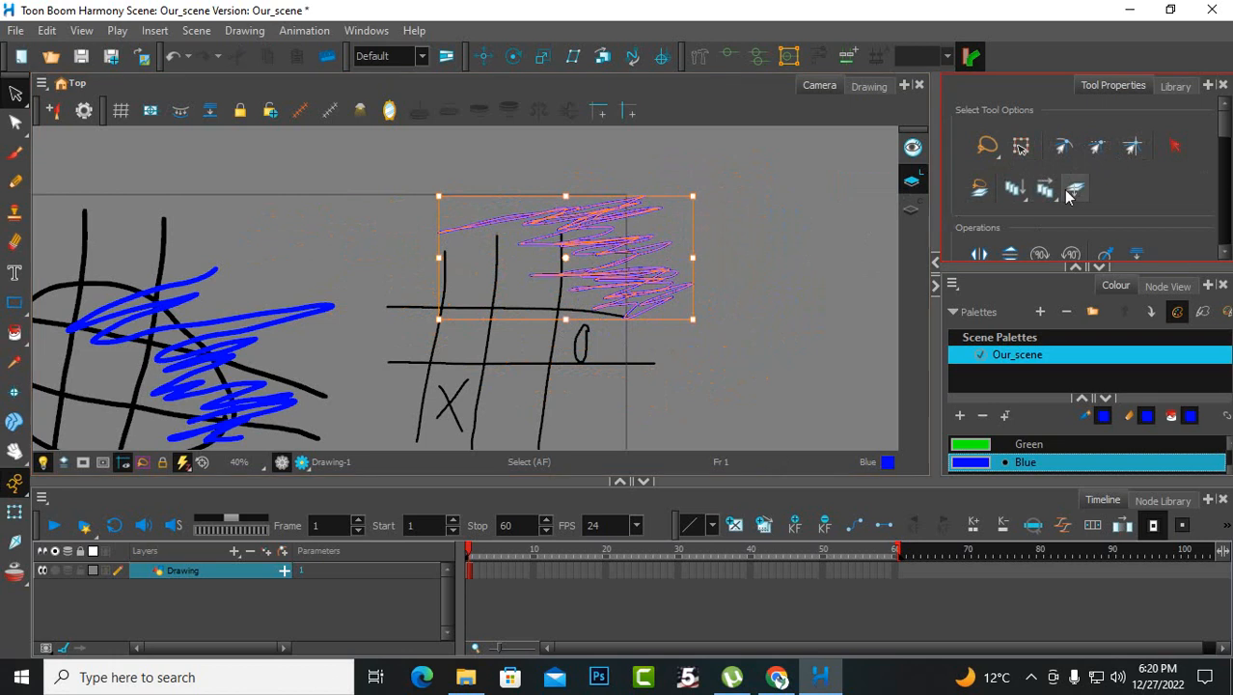
- Turn on Select by Colour and select all black strokes by picking the X in the pencil grid
{"action": "left_click", "coordinate": [1173, 154]}
{"action": "scroll", "coordinate": [786, 258], "scroll_direction": "down", "scroll_amount": 3}
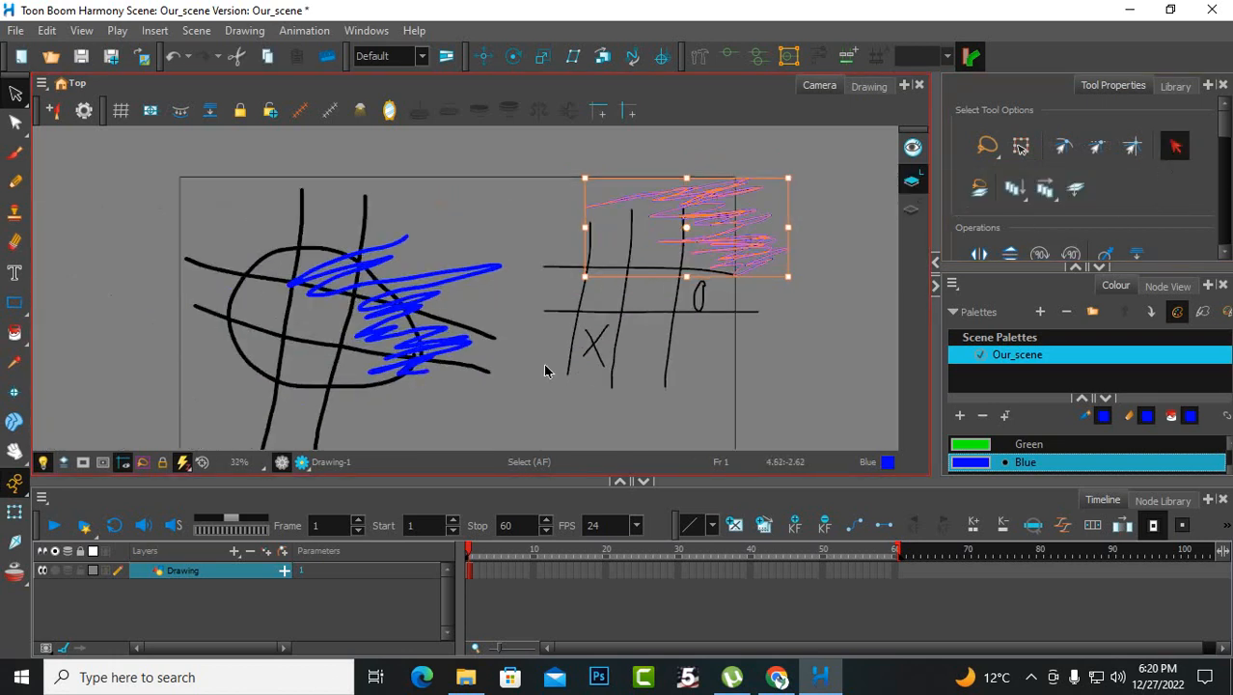
{"action": "left_click", "coordinate": [603, 340]}
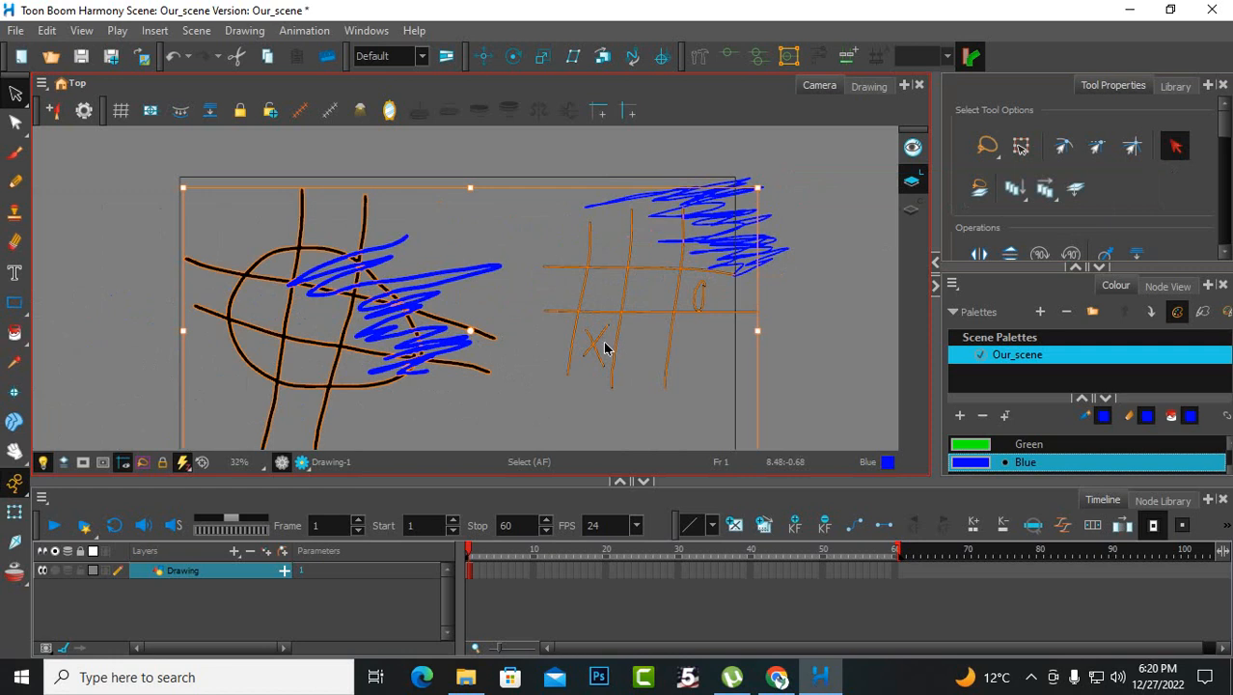
{"action": "scroll", "coordinate": [660, 364], "scroll_direction": "down", "scroll_amount": 2}
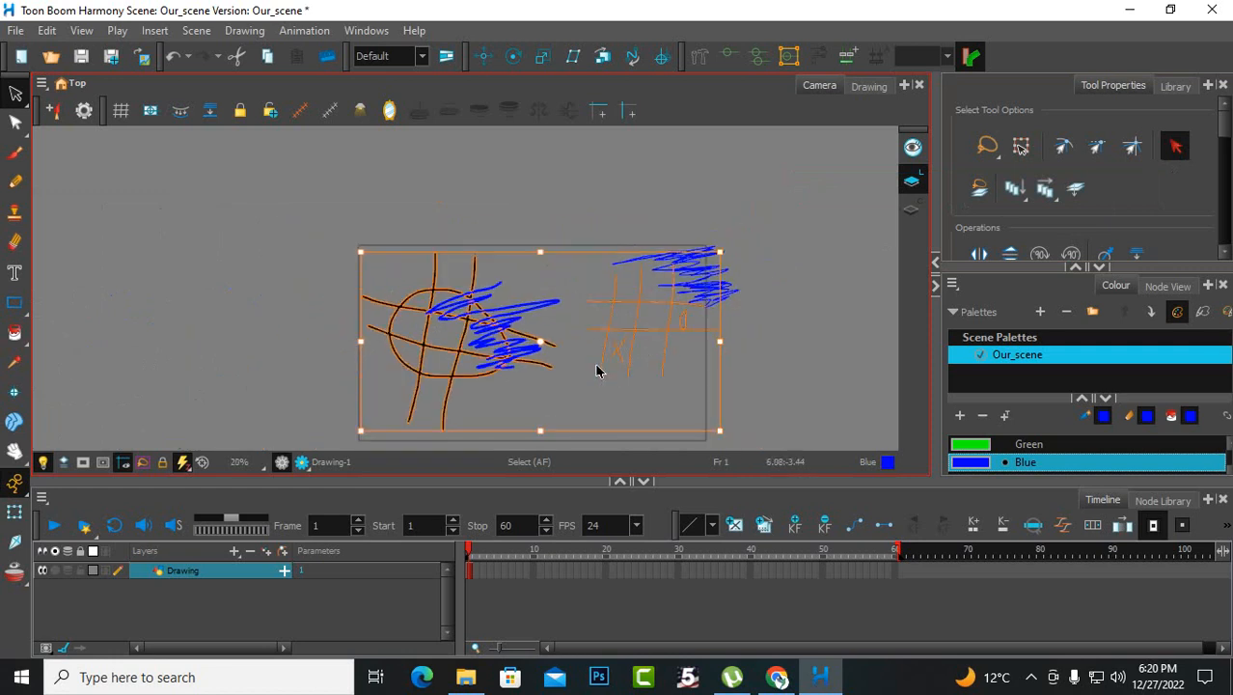
- Move all black strokes up and left and both blue scribbles right, and undo both moves
{"action": "left_click_drag", "start_coordinate": [673, 322], "coordinate": [425, 249]}
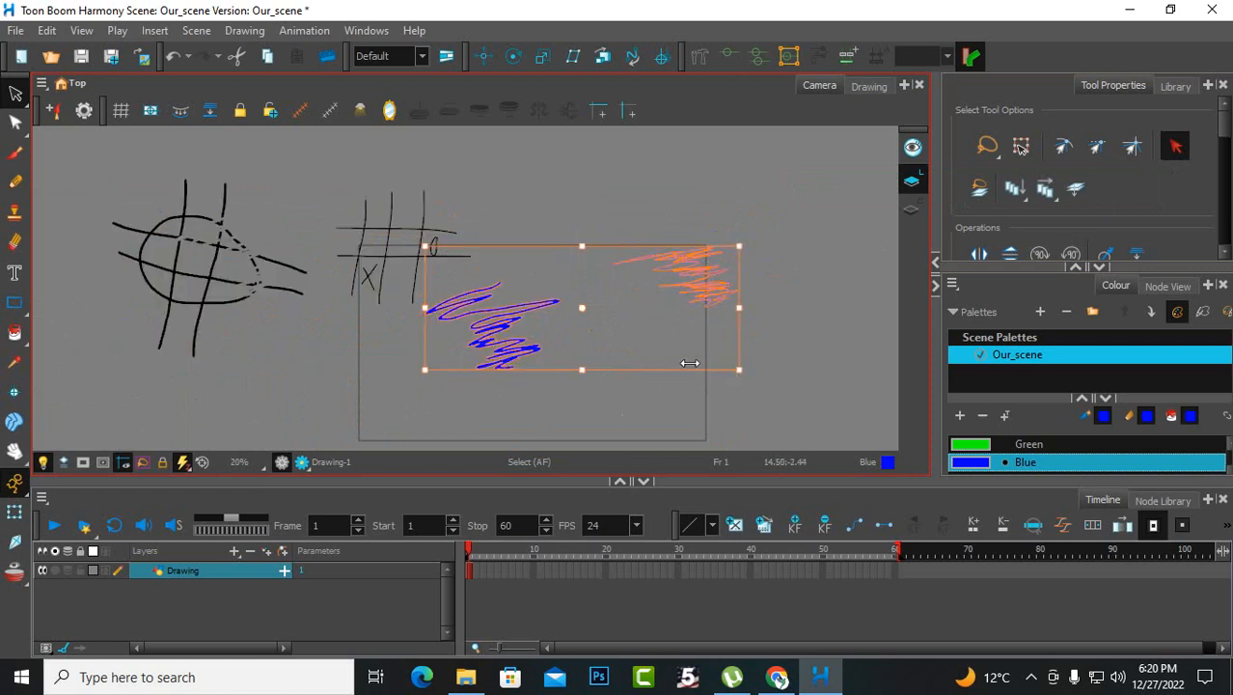
{"action": "left_click_drag", "start_coordinate": [572, 317], "coordinate": [760, 311]}
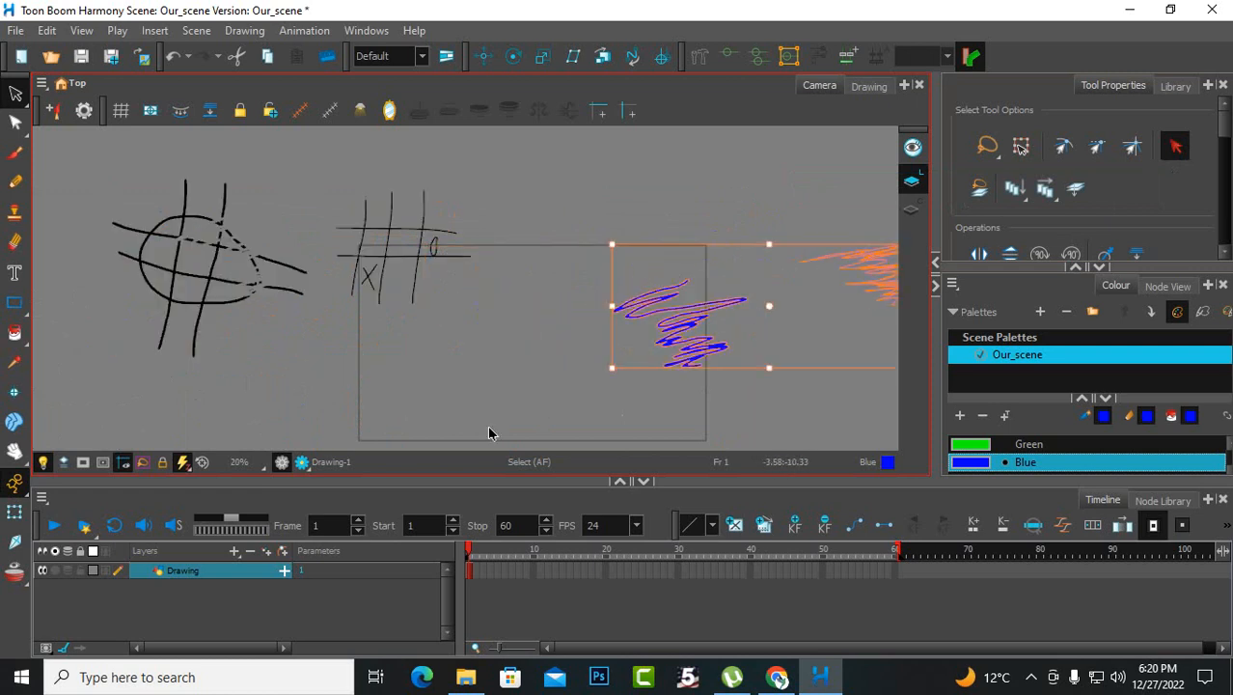
{"action": "key", "text": "ctrl+z"}
{"action": "key", "text": "ctrl+z"}
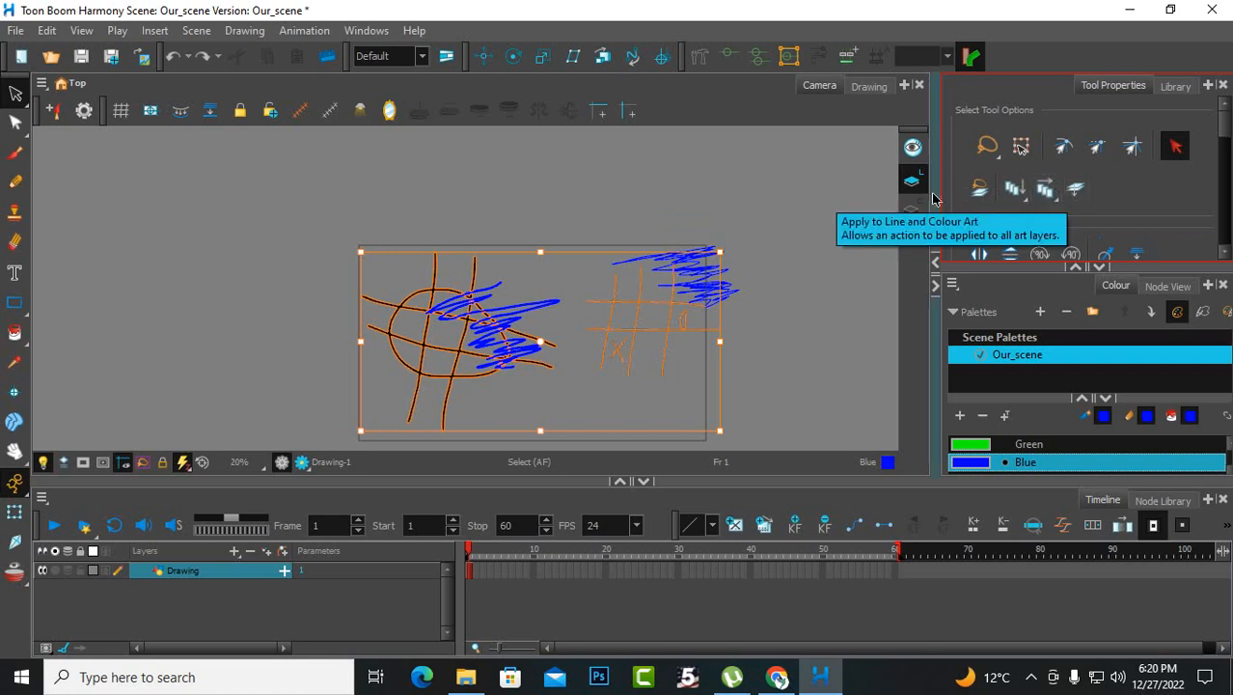
- Clear the selection and look through the Select tool's Operations
{"action": "scroll", "coordinate": [1047, 203], "scroll_direction": "down", "scroll_amount": 2}
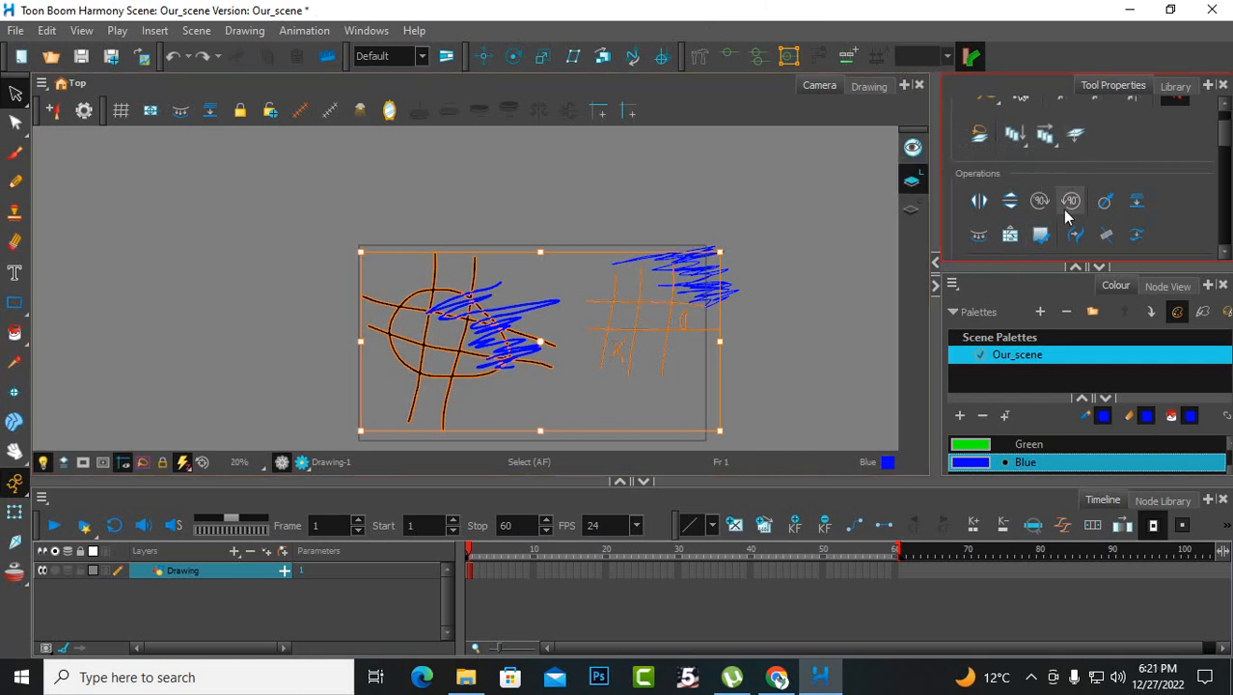
{"action": "left_click", "coordinate": [763, 205]}
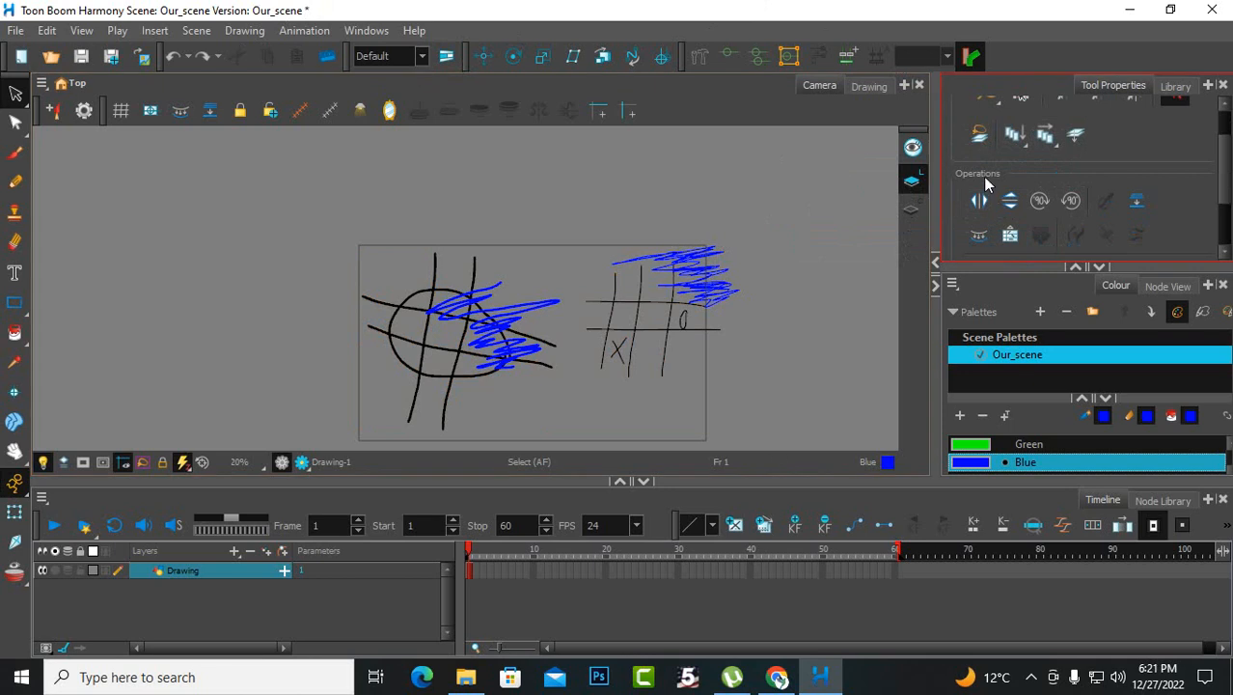
{"action": "scroll", "coordinate": [985, 183], "scroll_direction": "up", "scroll_amount": 1}
{"action": "scroll", "coordinate": [982, 189], "scroll_direction": "down", "scroll_amount": 2}
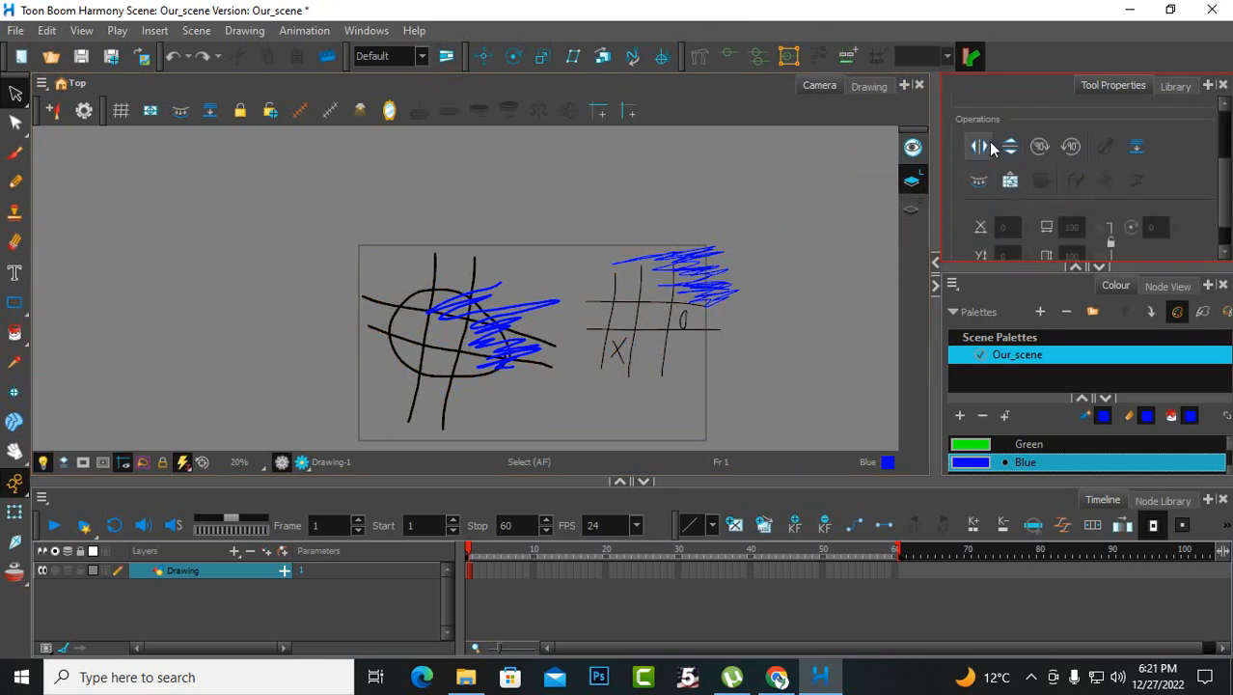
{"action": "scroll", "coordinate": [725, 294], "scroll_direction": "up", "scroll_amount": 2}
- Turn off Select by Colour and lasso the pencil grid together with its blue scribble, leaving out the X and O
{"action": "left_click", "coordinate": [712, 291]}
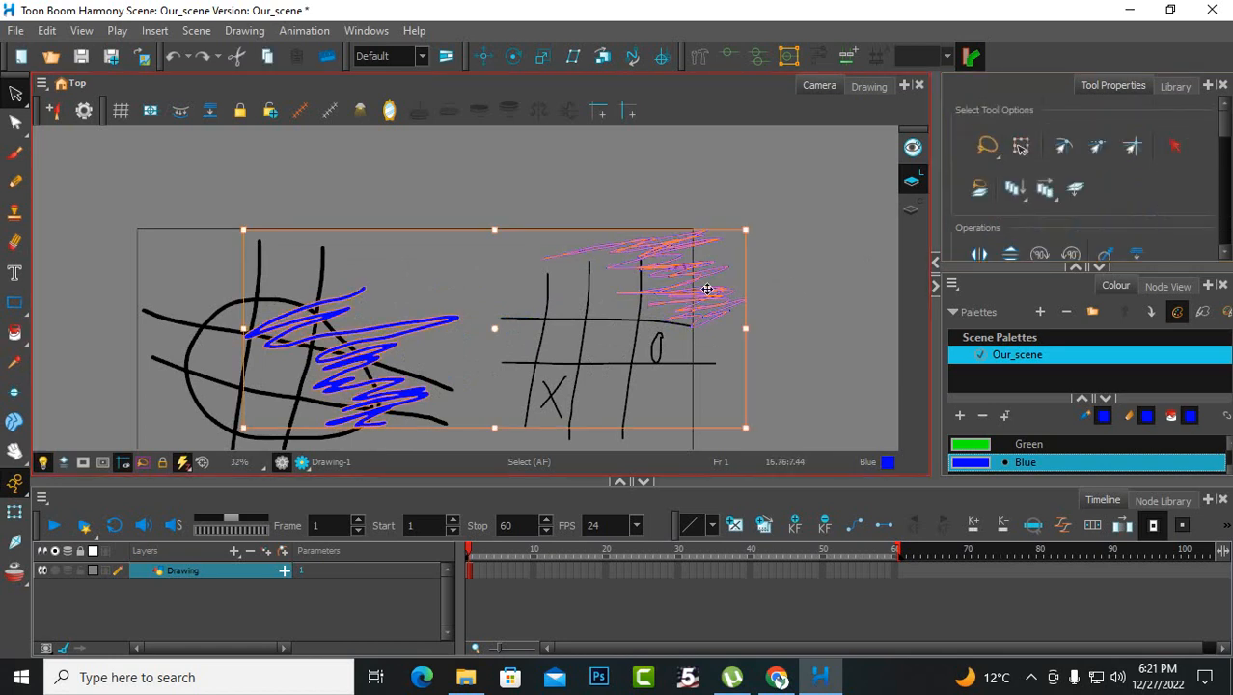
{"action": "left_click", "coordinate": [843, 258]}
{"action": "left_click", "coordinate": [679, 289]}
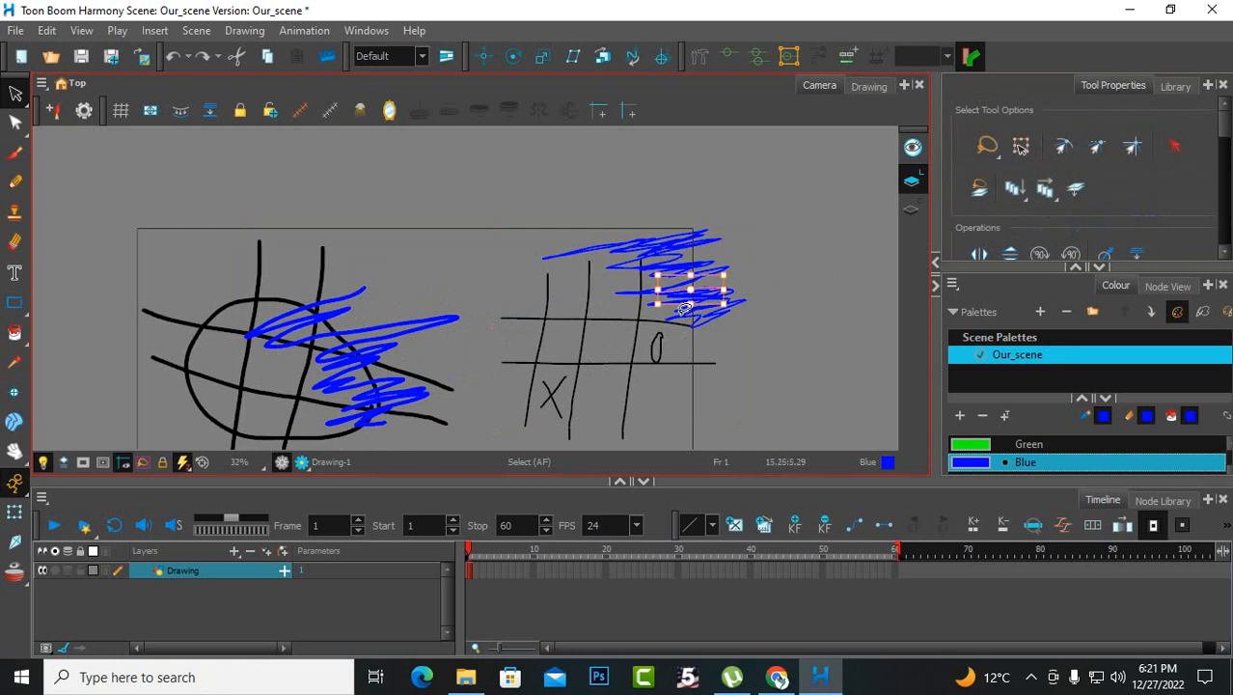
{"action": "scroll", "coordinate": [680, 307], "scroll_direction": "up", "scroll_amount": 1}
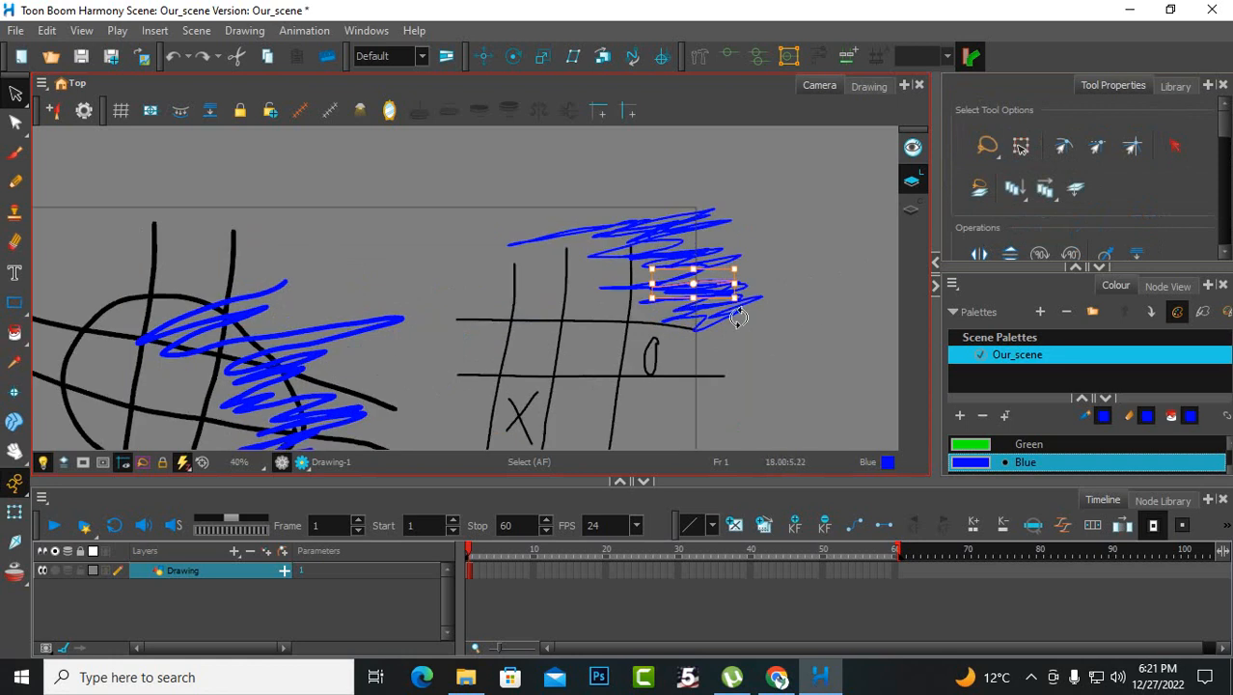
{"action": "scroll", "coordinate": [592, 309], "scroll_direction": "down", "scroll_amount": 1}
{"action": "scroll", "coordinate": [530, 322], "scroll_direction": "up", "scroll_amount": 1}
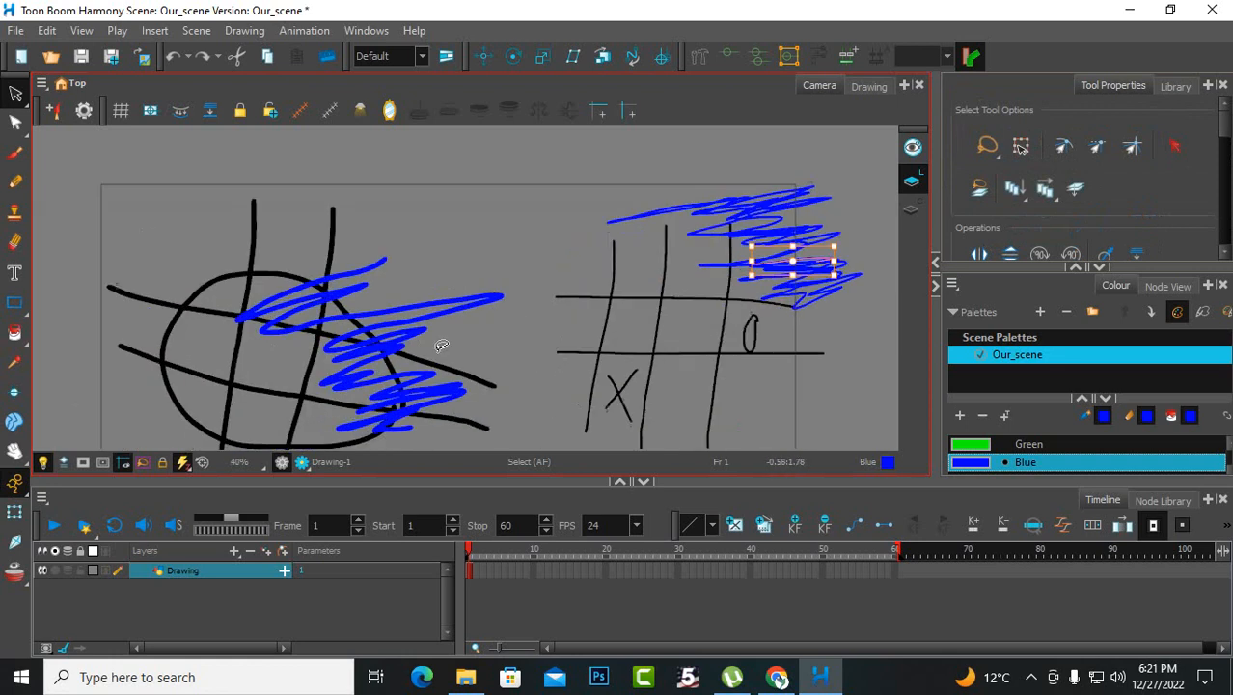
{"action": "scroll", "coordinate": [776, 275], "scroll_direction": "down", "scroll_amount": 2}
{"action": "mouse_move", "coordinate": [849, 316]}
{"action": "left_mouse_down"}
{"action": "mouse_move", "coordinate": [691, 207]}
{"action": "mouse_move", "coordinate": [747, 206]}
{"action": "mouse_move", "coordinate": [883, 283]}
{"action": "mouse_move", "coordinate": [832, 315]}
{"action": "left_mouse_up"}
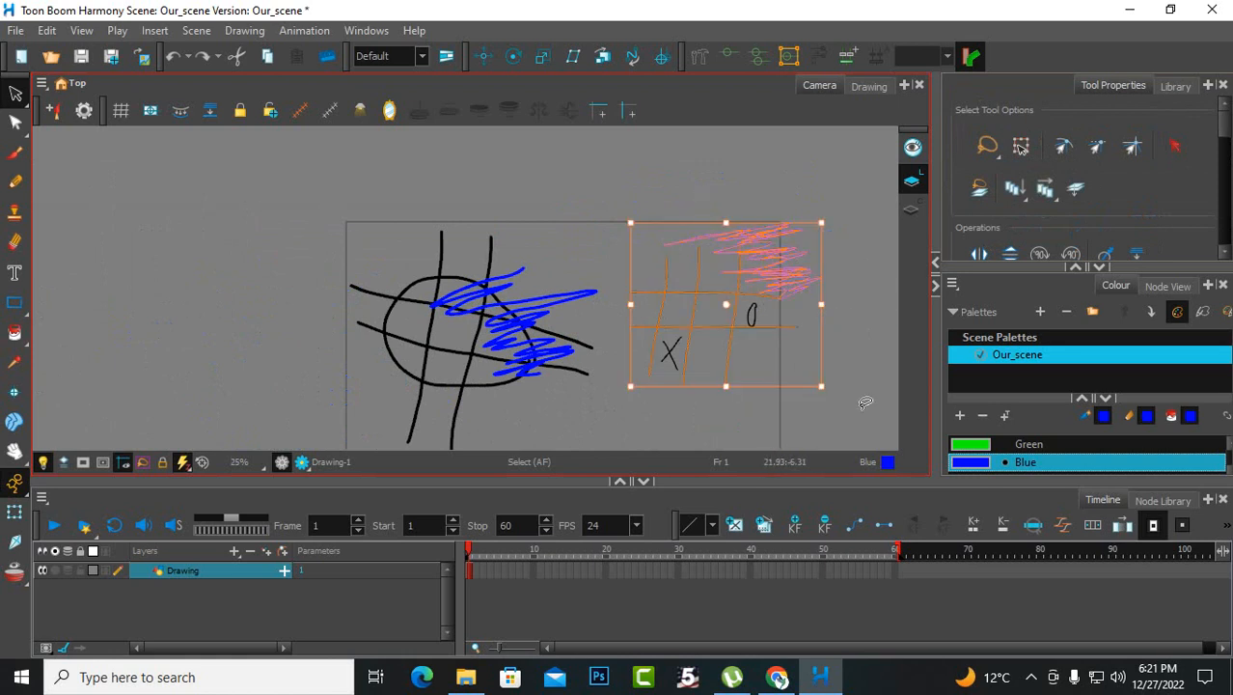
- Flip the selected pencil grid and scribble horizontally and flip them back
{"action": "scroll", "coordinate": [821, 316], "scroll_direction": "up", "scroll_amount": 3}
{"action": "scroll", "coordinate": [762, 286], "scroll_direction": "down", "scroll_amount": 1}
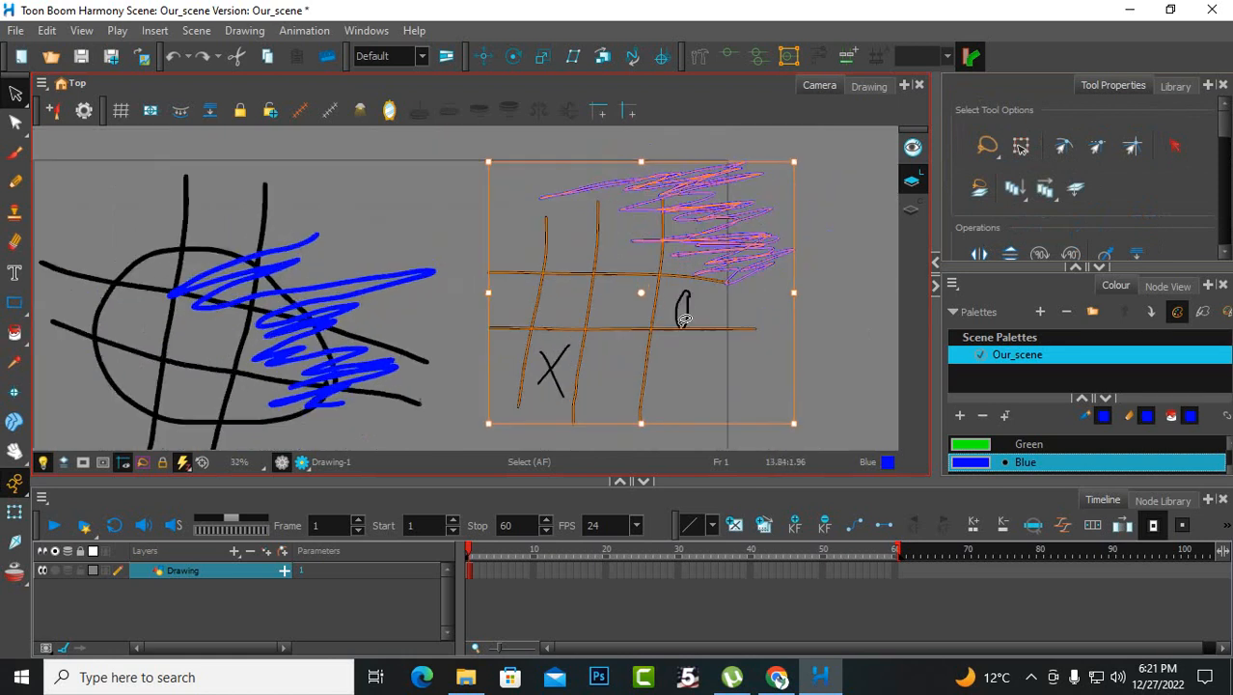
{"action": "scroll", "coordinate": [687, 320], "scroll_direction": "up", "scroll_amount": 1}
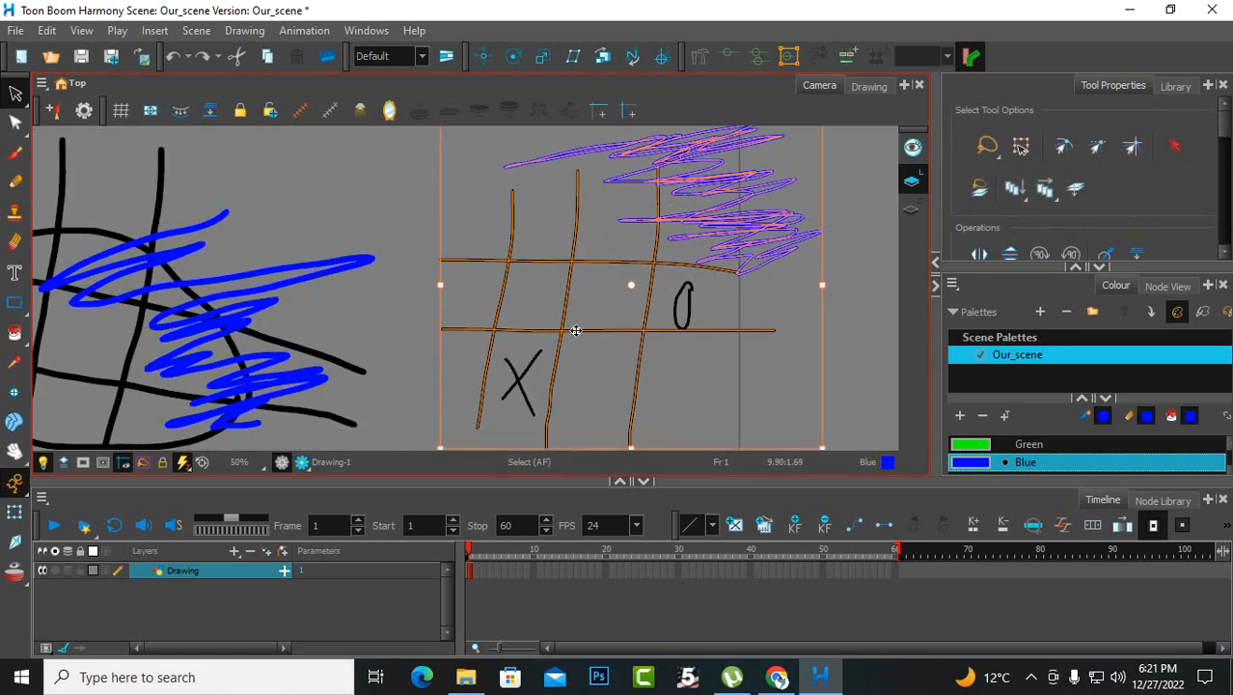
{"action": "scroll", "coordinate": [575, 330], "scroll_direction": "down", "scroll_amount": 2}
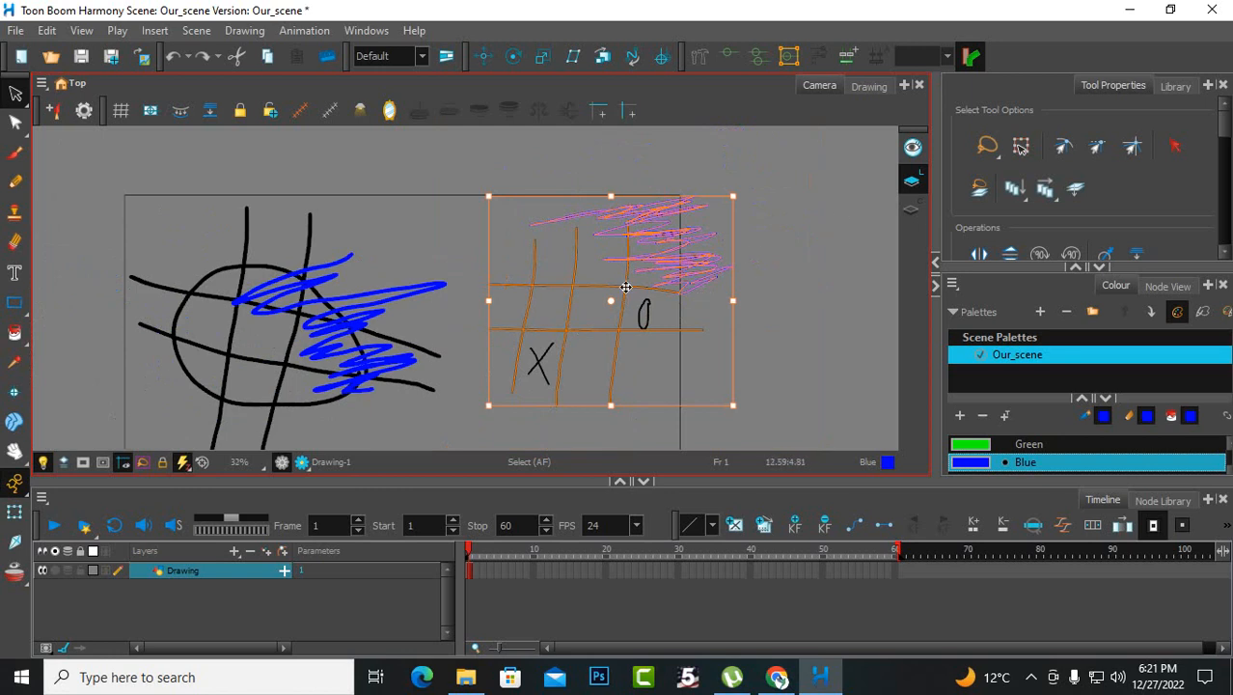
{"action": "scroll", "coordinate": [1079, 200], "scroll_direction": "down", "scroll_amount": 2}
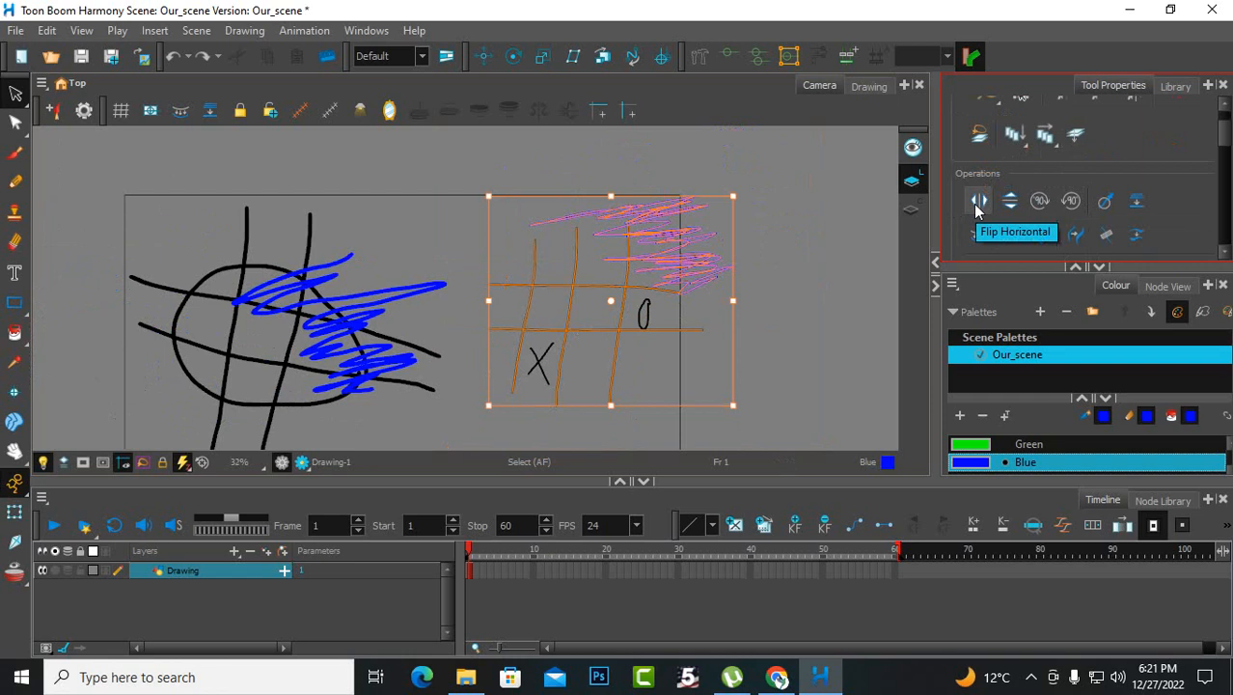
{"action": "left_click", "coordinate": [978, 201]}
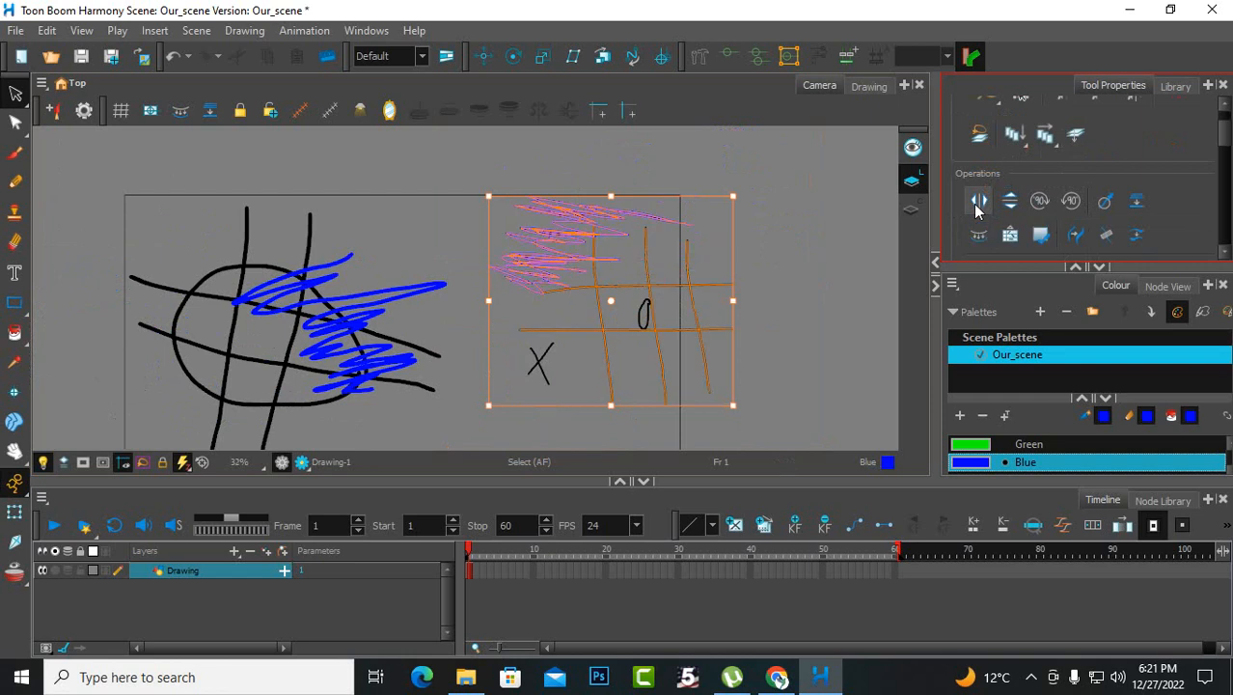
{"action": "left_click", "coordinate": [977, 203]}
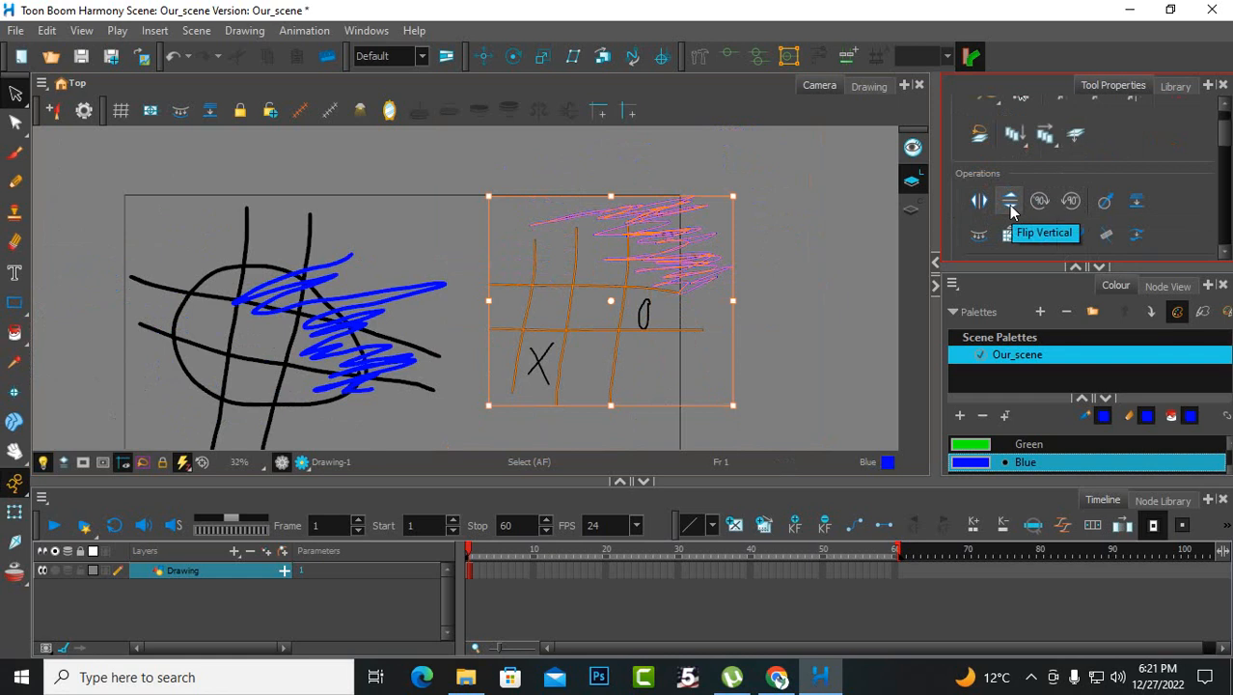
- Flip the selected grid and scribble vertically and horizontally, and repeat both flips to restore the original orientation
{"action": "left_click", "coordinate": [1010, 204]}
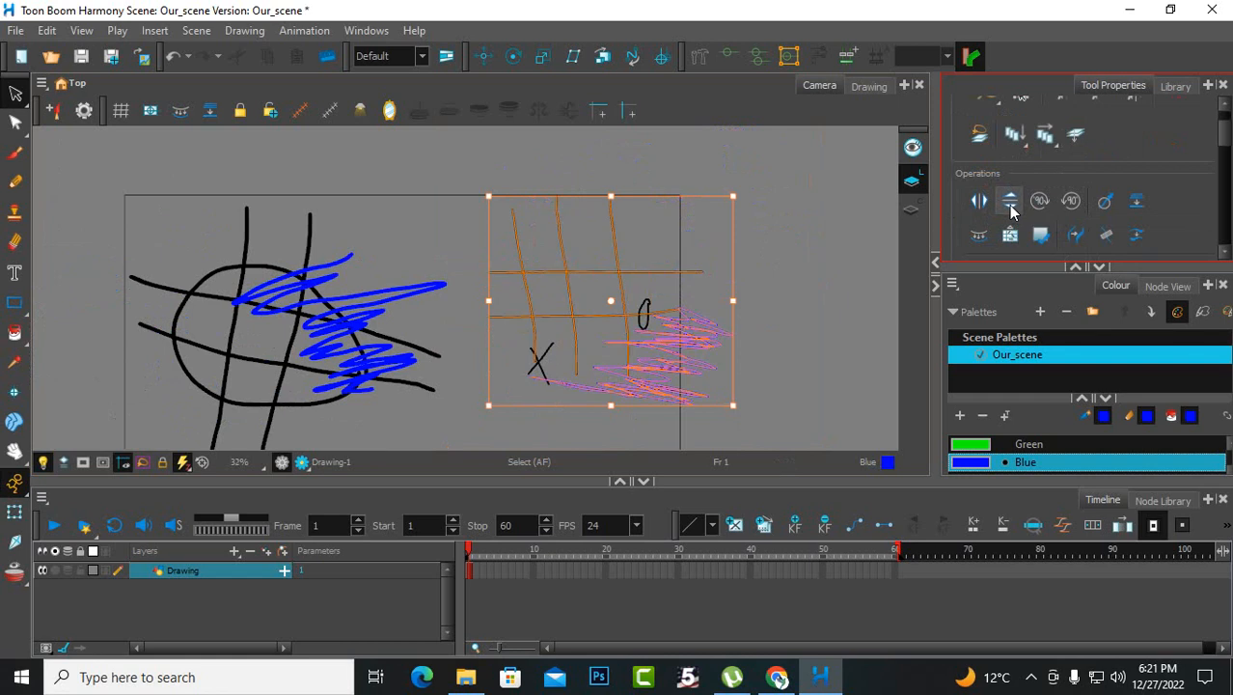
{"action": "left_click", "coordinate": [984, 202]}
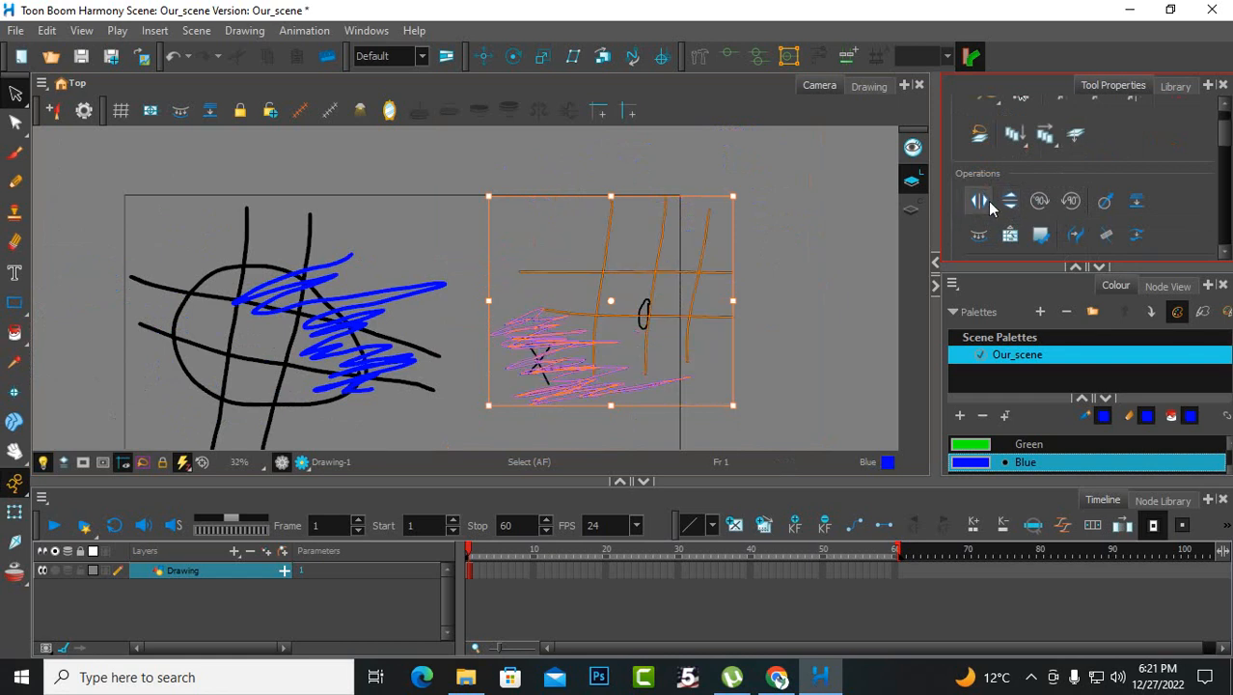
{"action": "left_click", "coordinate": [1010, 202]}
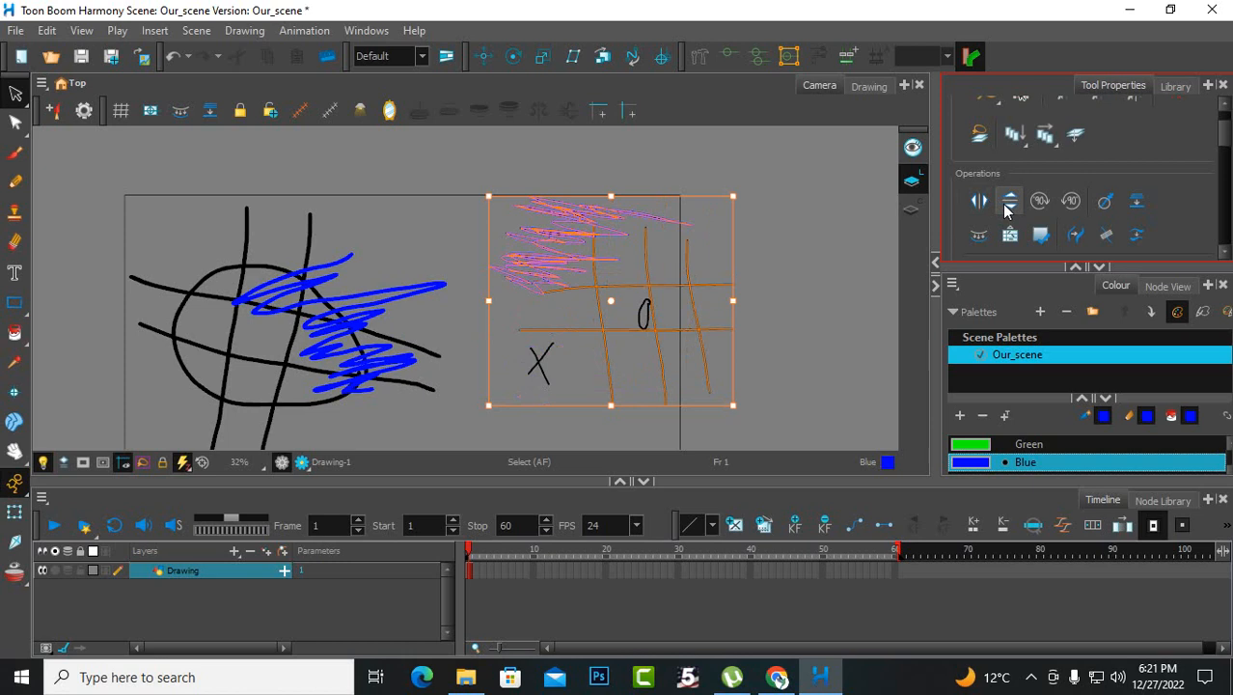
{"action": "left_click", "coordinate": [980, 203]}
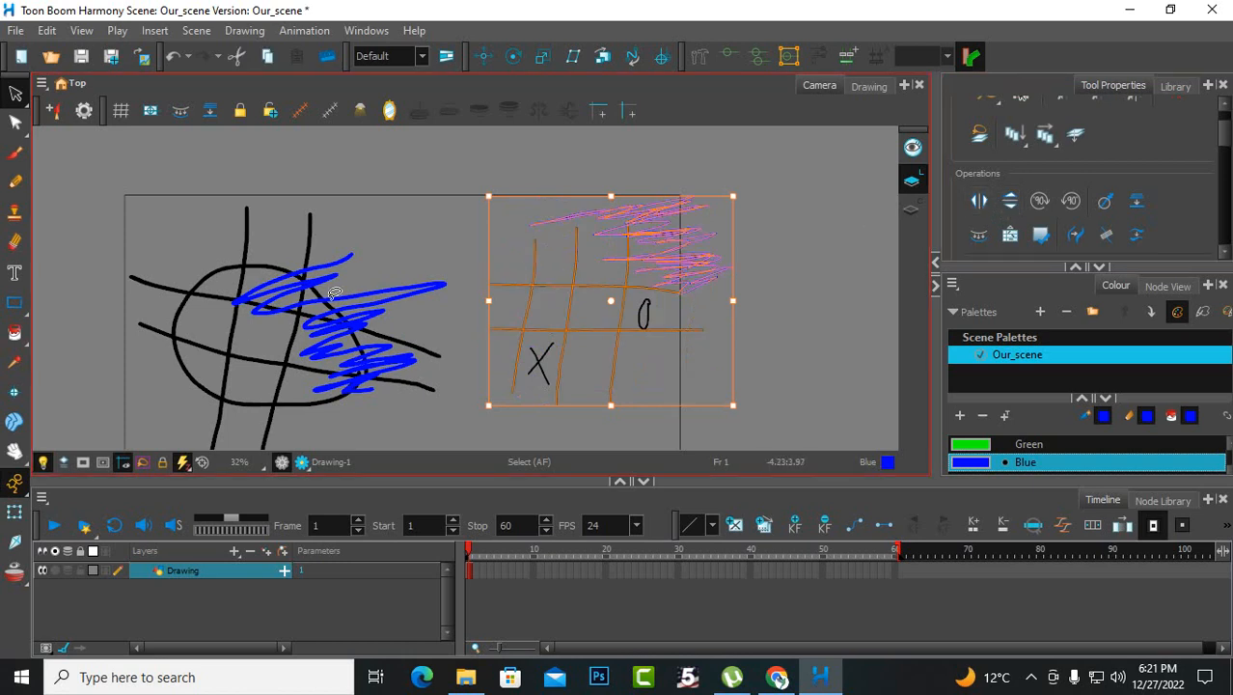
- Select the blue scribble on the brush drawing, flip it horizontally, vertically and horizontally again, and clear the selection
{"action": "left_click", "coordinate": [355, 328]}
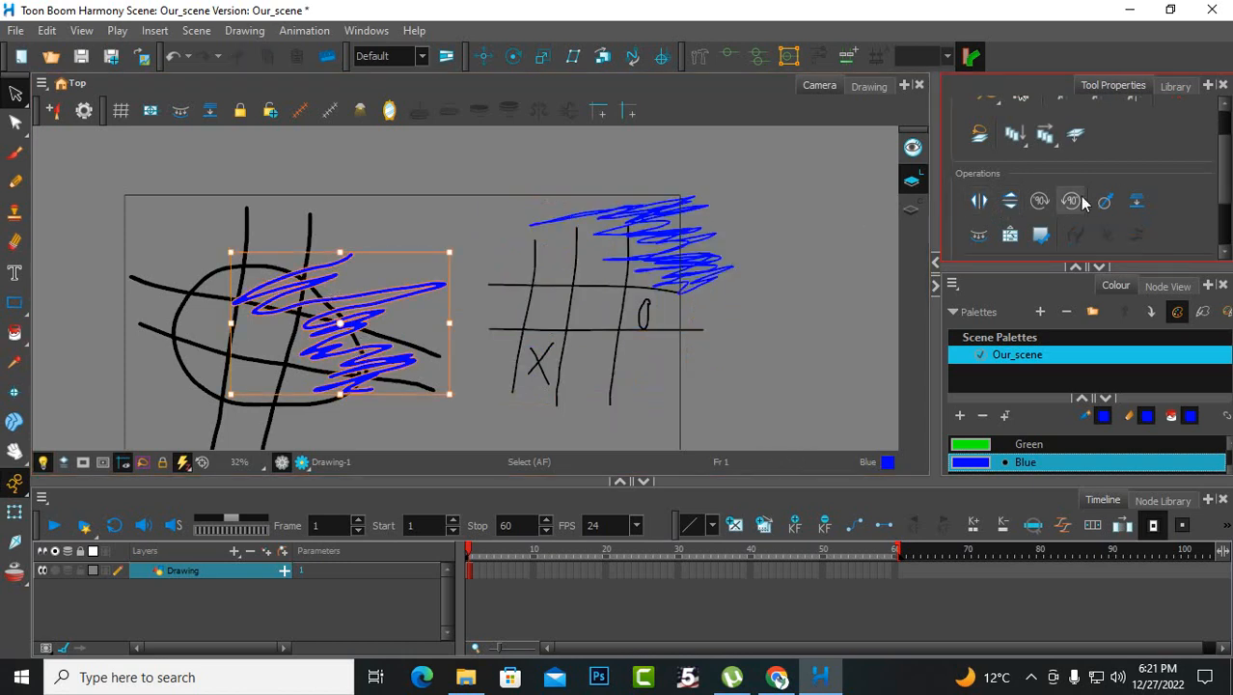
{"action": "left_click", "coordinate": [978, 204]}
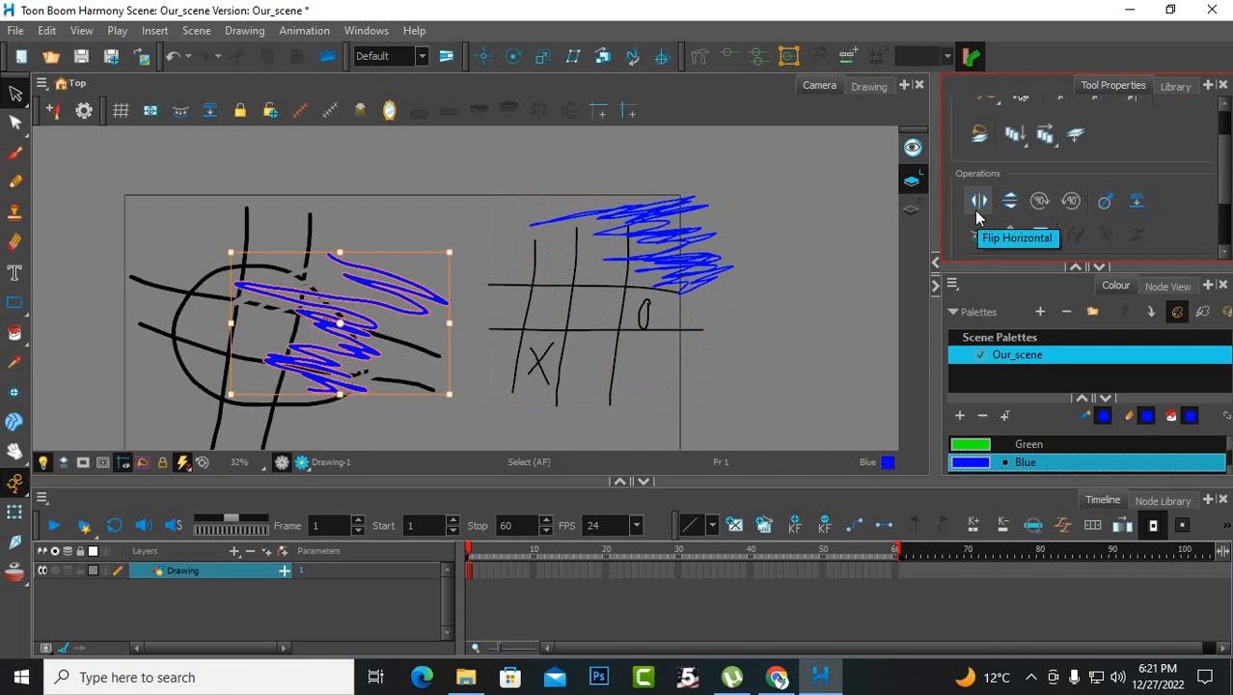
{"action": "left_click", "coordinate": [1010, 202]}
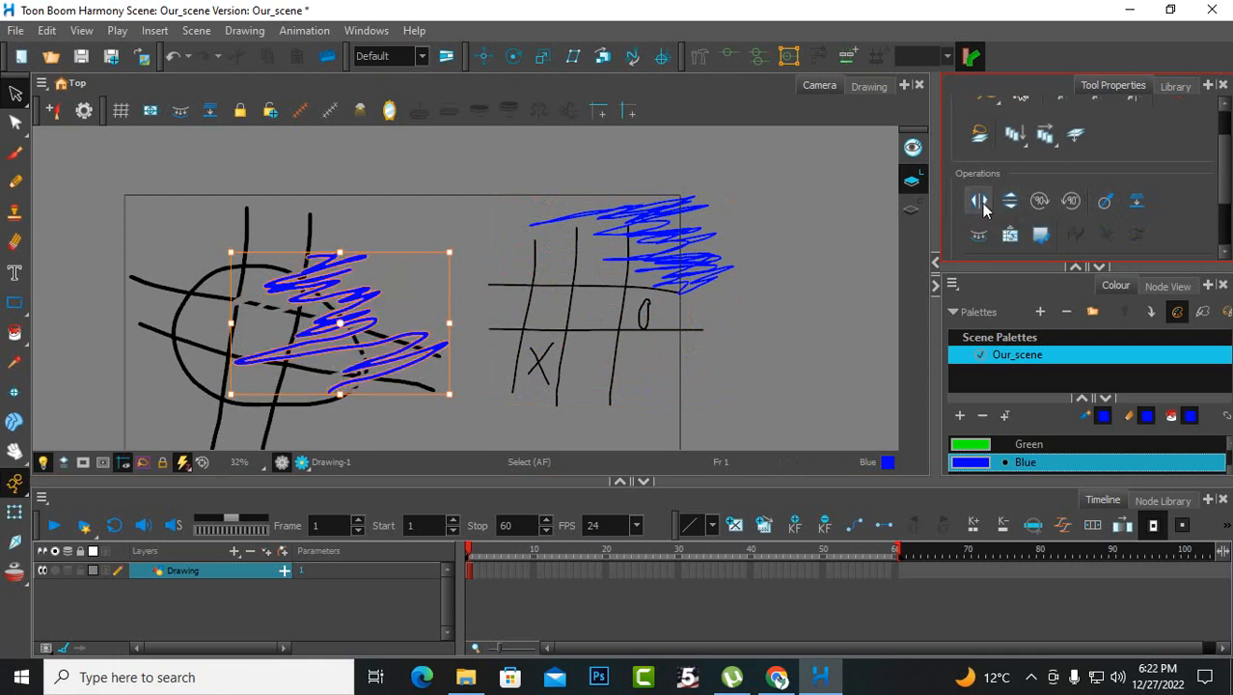
{"action": "left_click", "coordinate": [977, 199]}
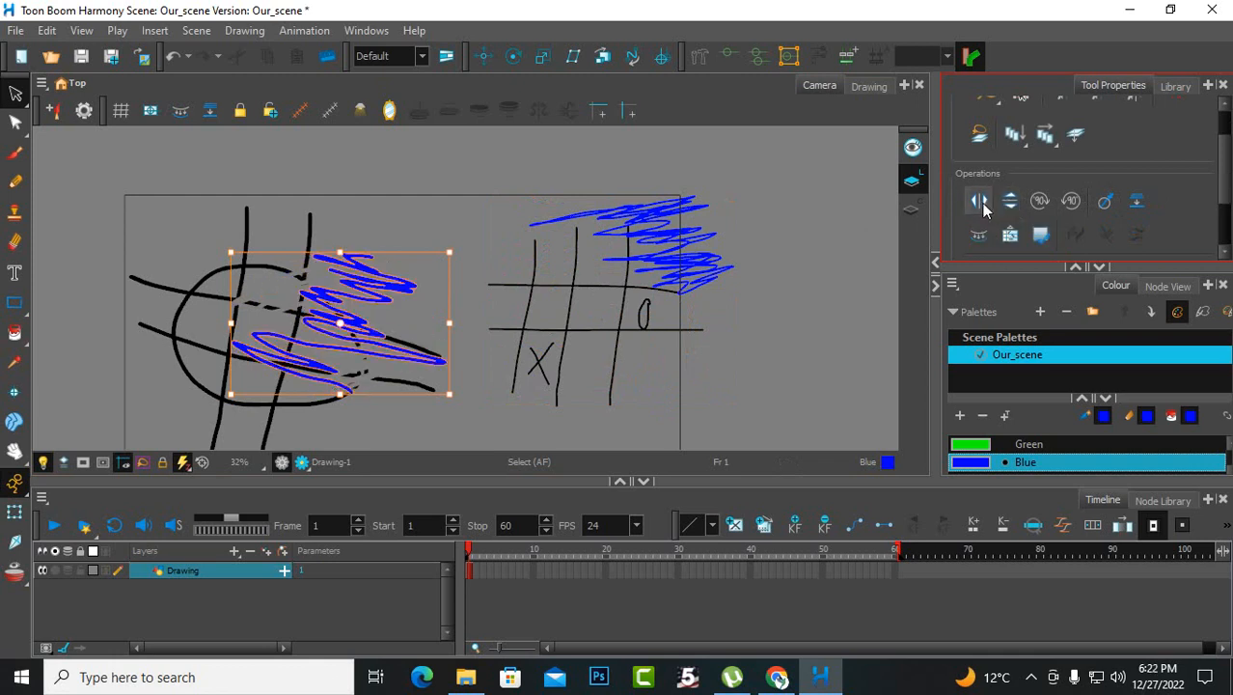
{"action": "left_click", "coordinate": [787, 309]}
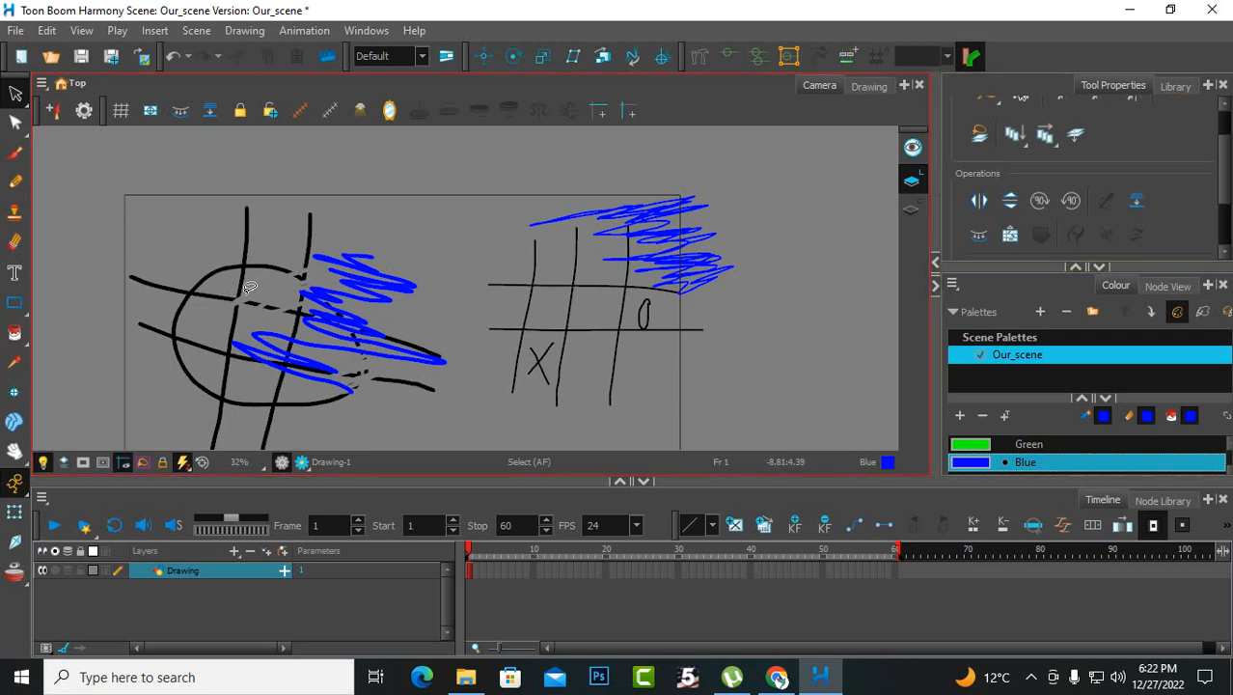
- Lasso the pencil grid together with its blue scribble, leaving out the X and O
{"action": "scroll", "coordinate": [958, 247], "scroll_direction": "down", "scroll_amount": 2}
{"action": "scroll", "coordinate": [1053, 210], "scroll_direction": "down", "scroll_amount": 1}
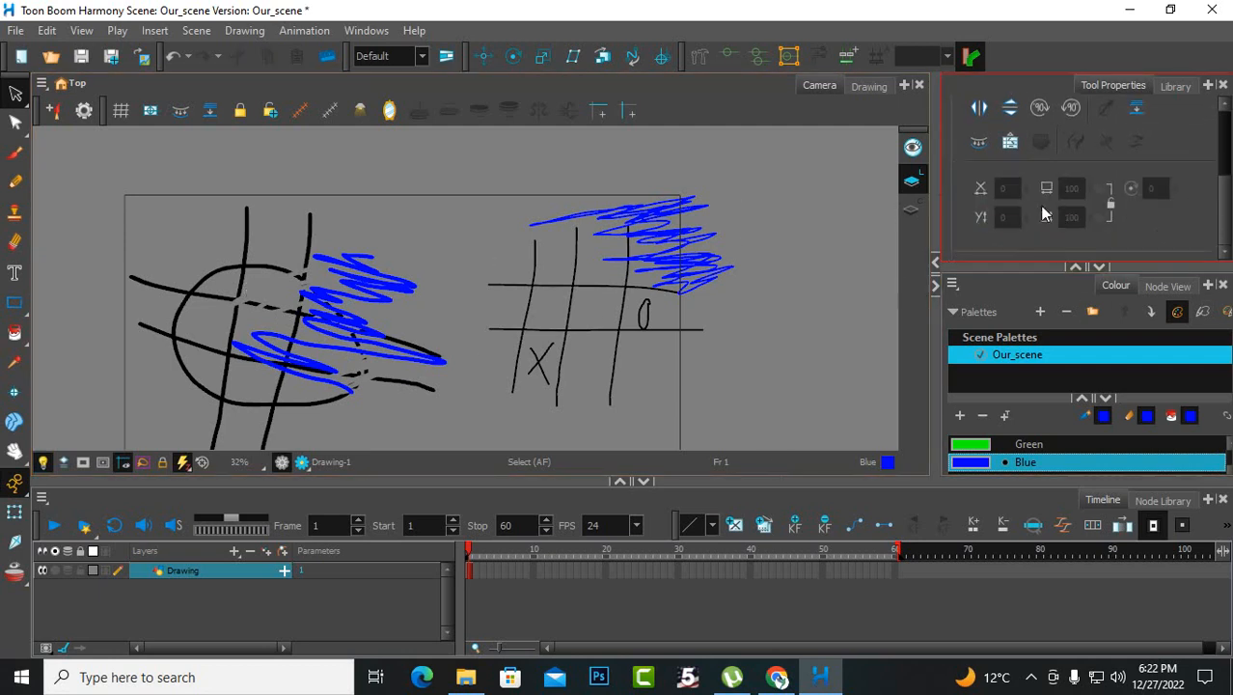
{"action": "scroll", "coordinate": [1013, 172], "scroll_direction": "up", "scroll_amount": 1}
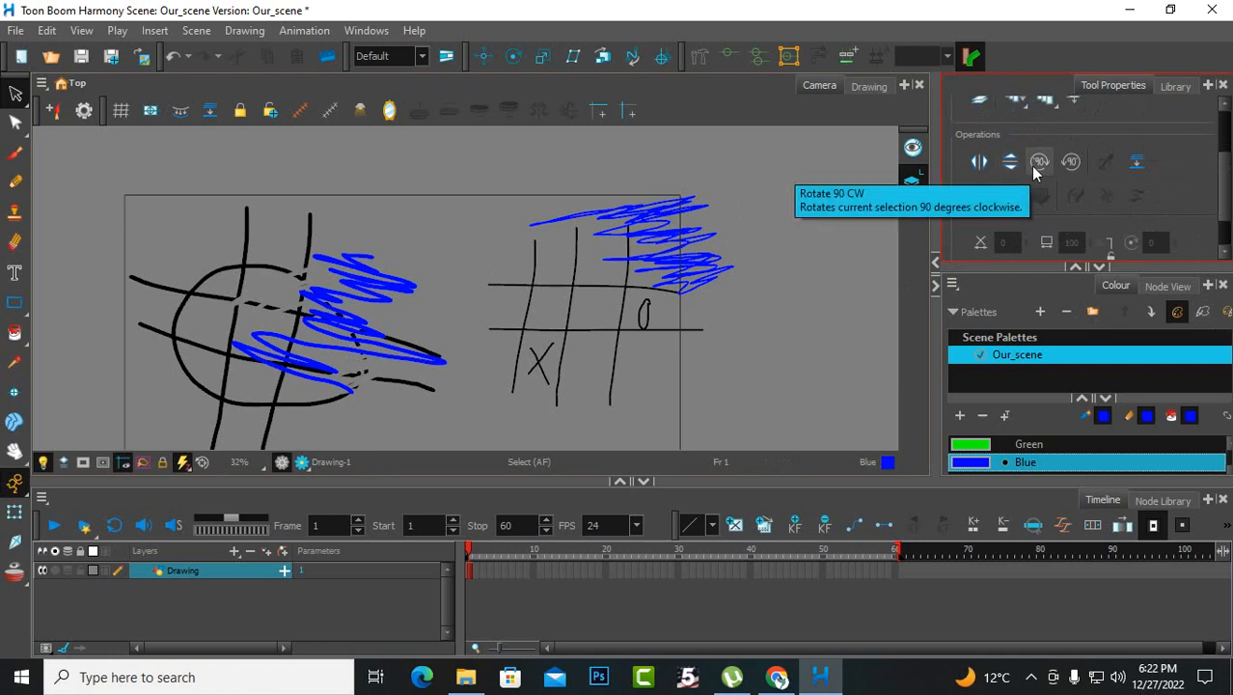
{"action": "left_click", "coordinate": [693, 237]}
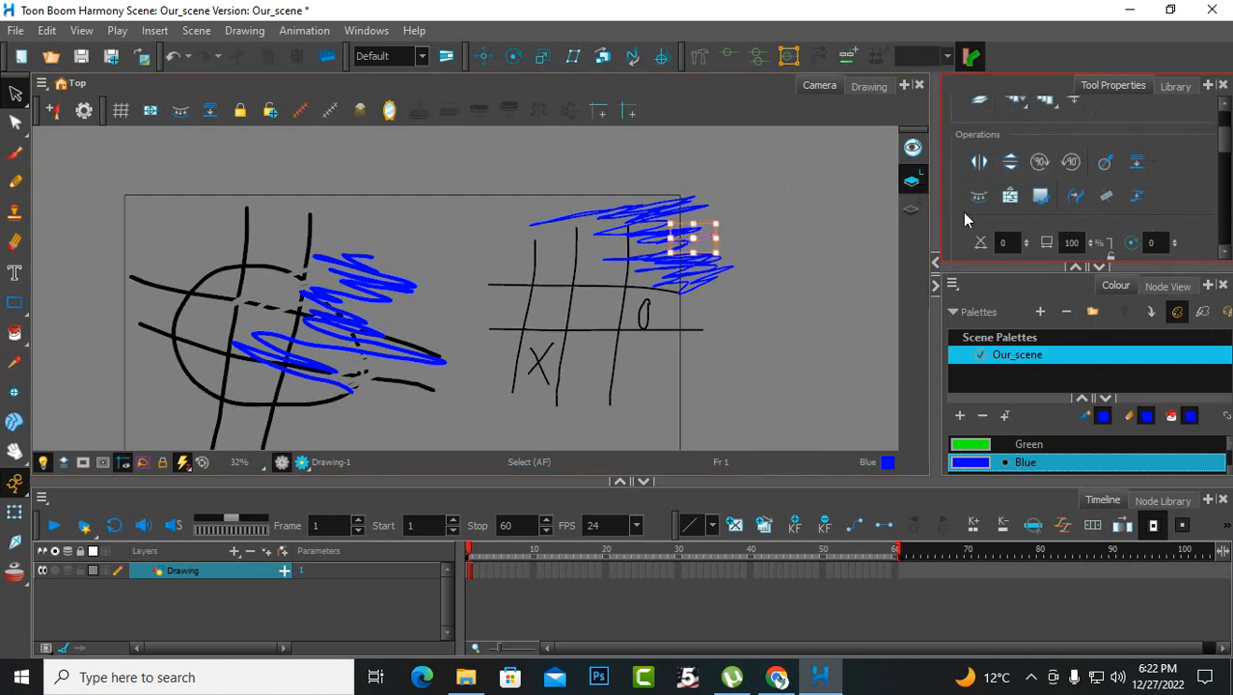
{"action": "mouse_move", "coordinate": [828, 311]}
{"action": "left_mouse_down"}
{"action": "mouse_move", "coordinate": [509, 192]}
{"action": "mouse_move", "coordinate": [563, 143]}
{"action": "mouse_move", "coordinate": [718, 295]}
{"action": "left_mouse_up"}
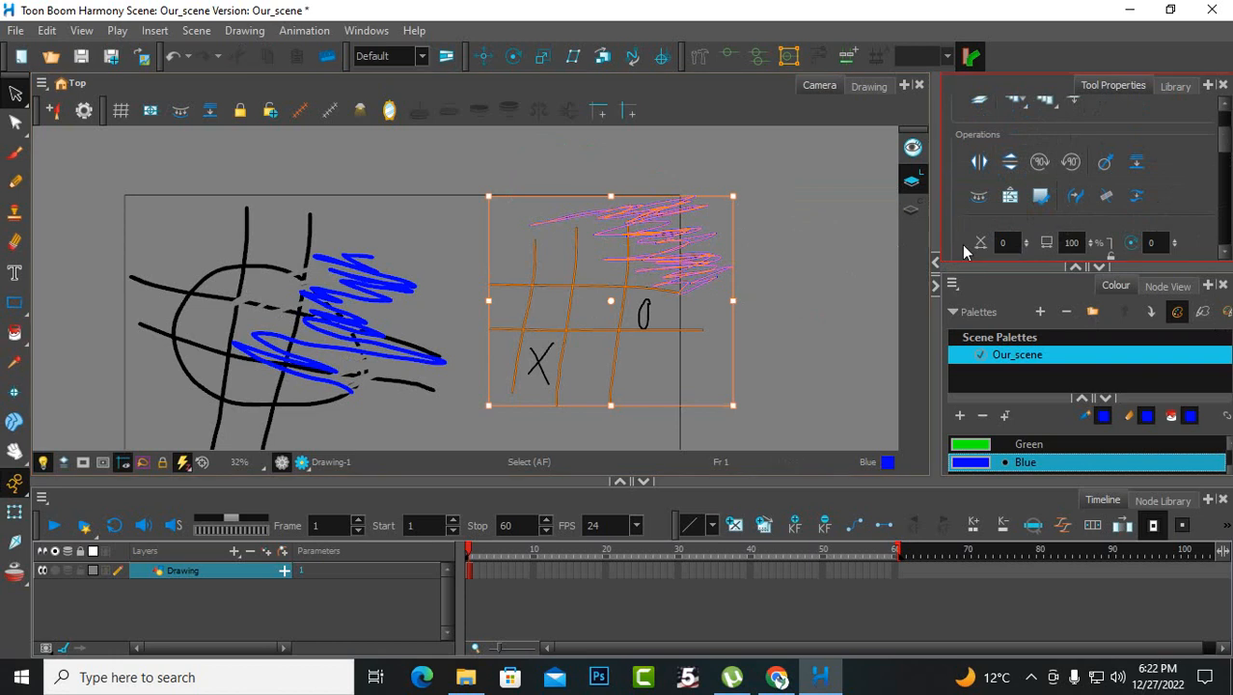
- Rotate the selected grid and scribble 90 degrees clockwise five times and 90 degrees counter-clockwise three times
{"action": "left_click", "coordinate": [1041, 162]}
{"action": "left_click", "coordinate": [1041, 162]}
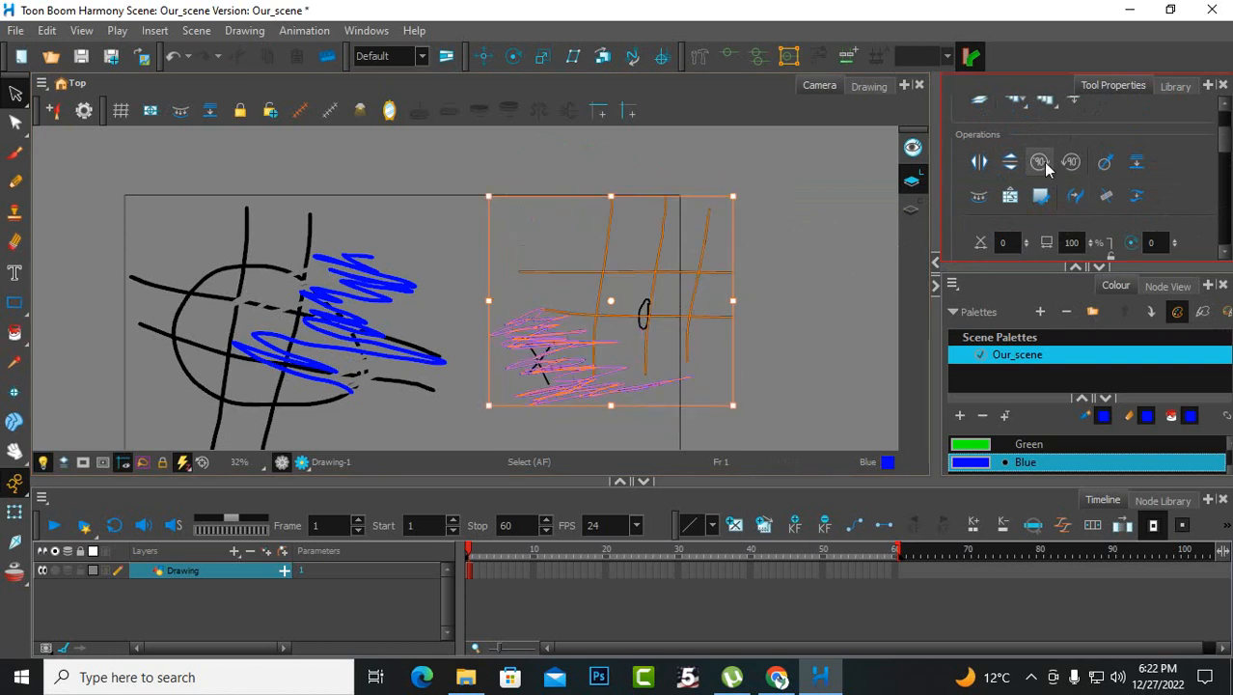
{"action": "left_click", "coordinate": [1041, 162]}
{"action": "left_click", "coordinate": [1041, 163]}
{"action": "left_click", "coordinate": [1041, 162]}
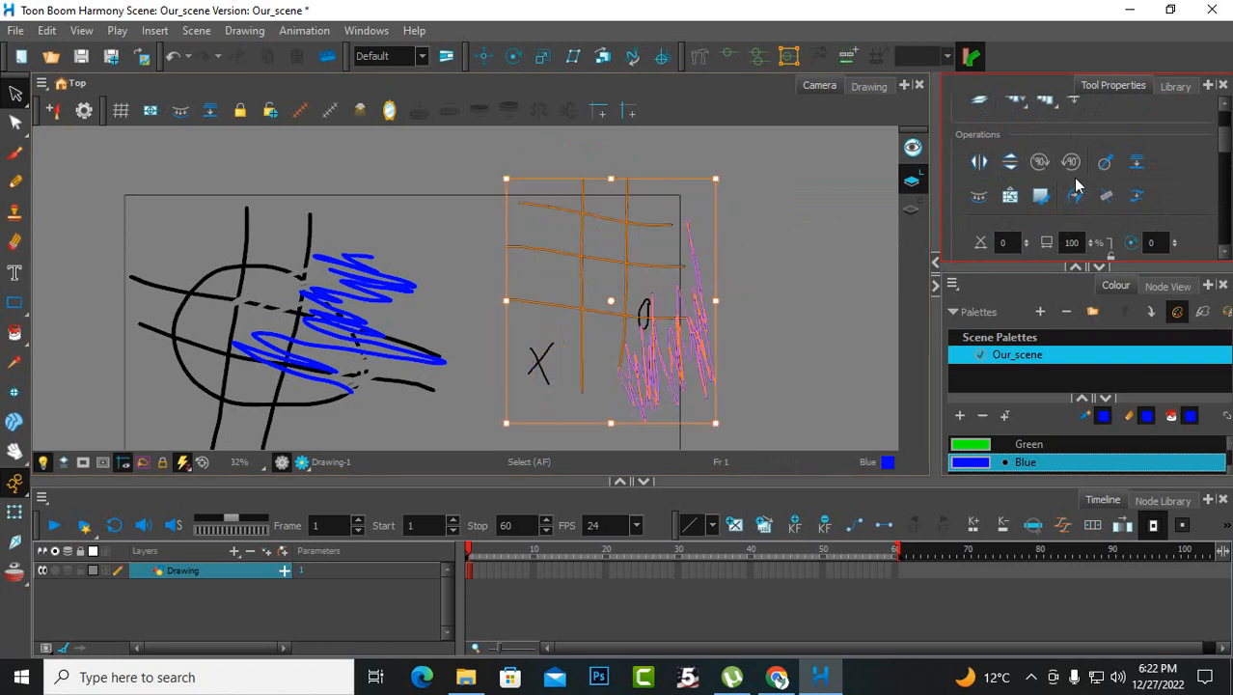
{"action": "left_click", "coordinate": [1073, 166]}
{"action": "left_click", "coordinate": [1073, 166]}
{"action": "left_click", "coordinate": [1073, 166]}
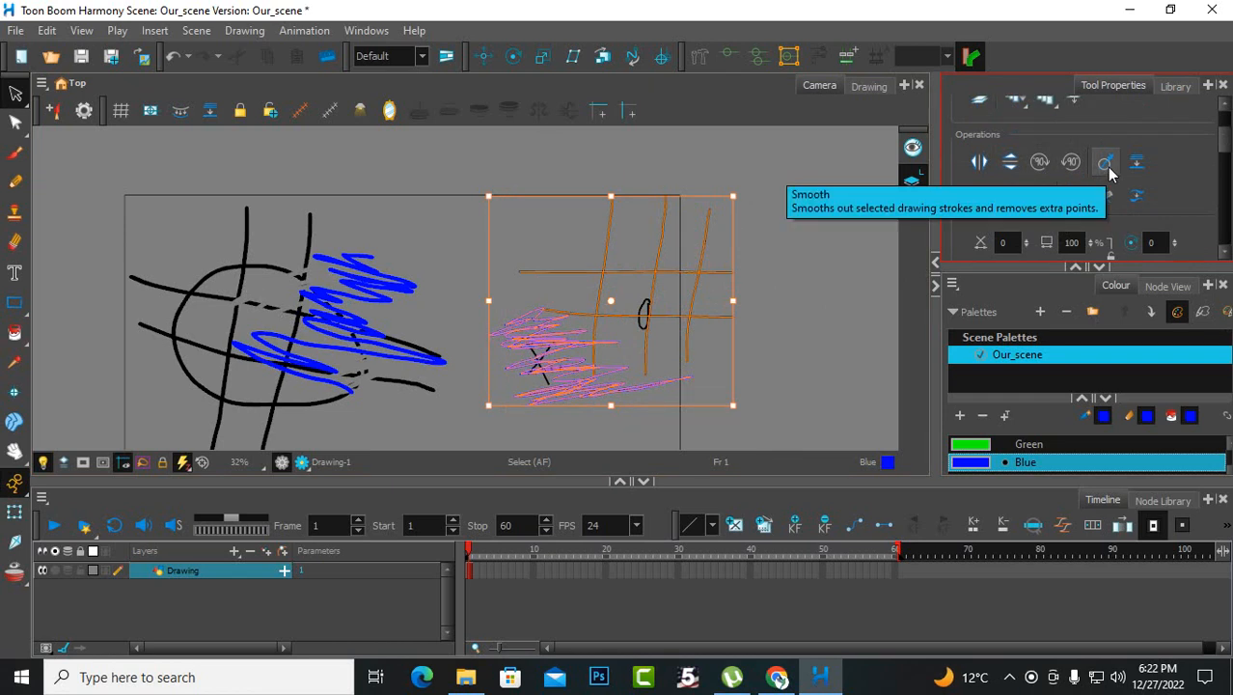
- Smooth the selected strokes twice, and flatten the pencil grid lines on their own without the blue scribble
{"action": "left_click", "coordinate": [1107, 167]}
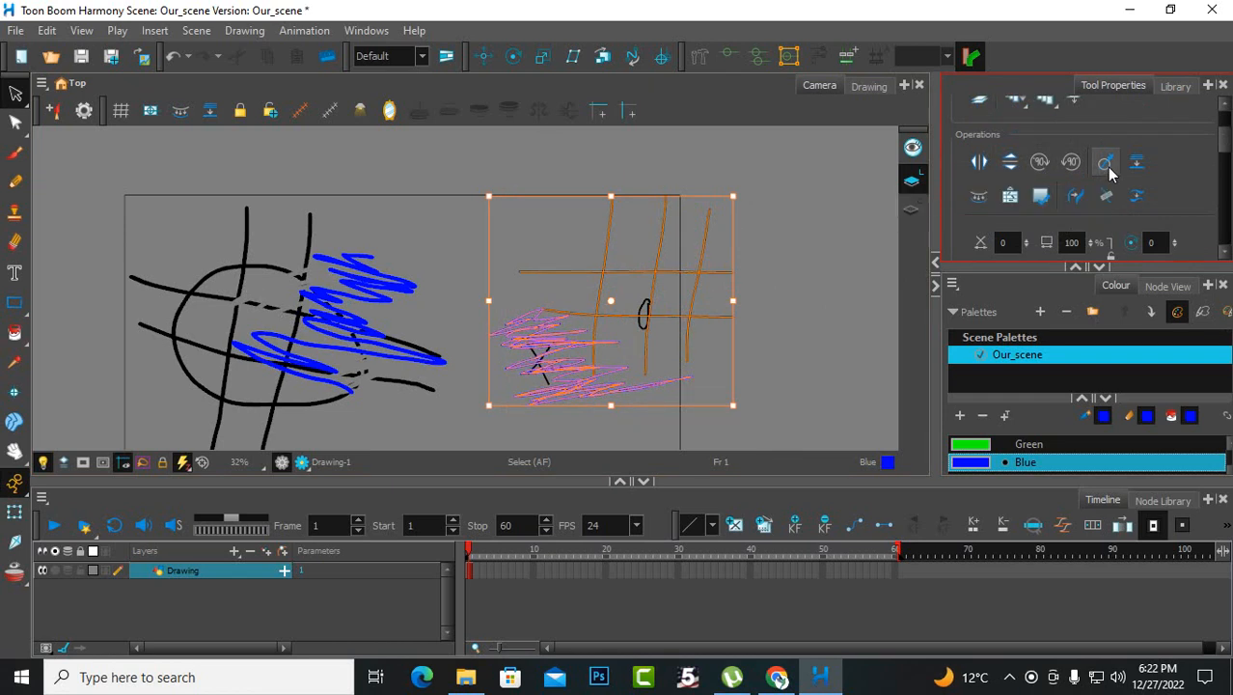
{"action": "left_click", "coordinate": [1107, 167]}
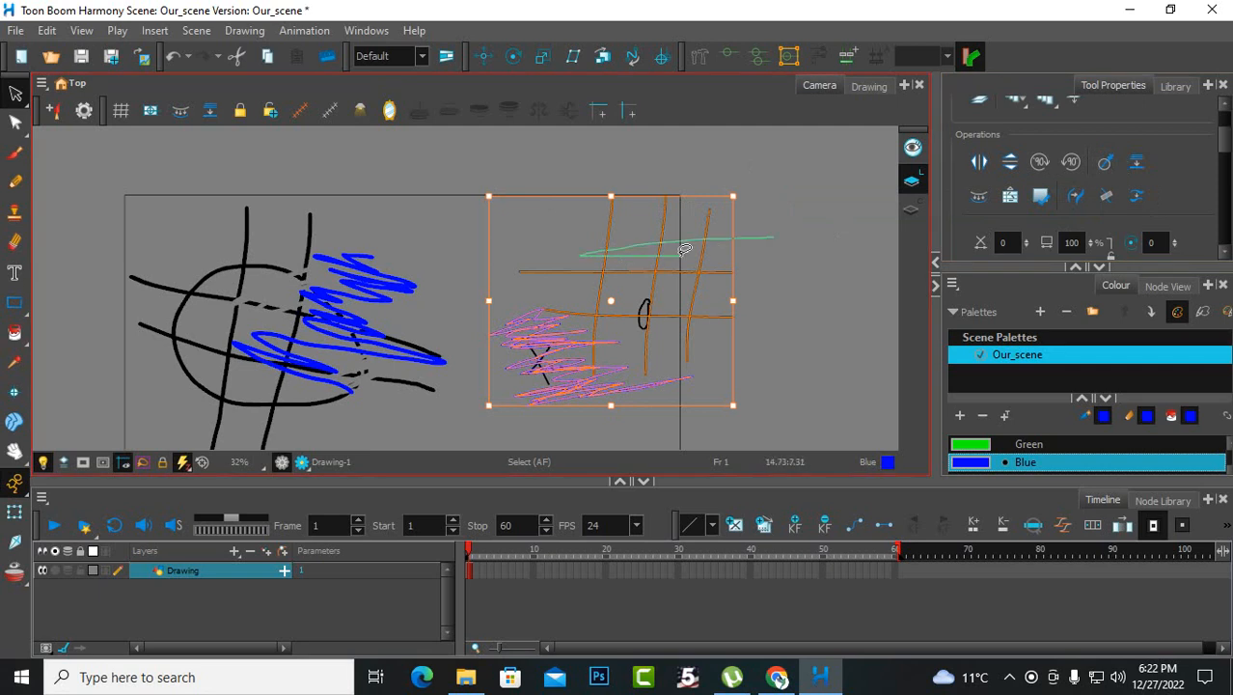
{"action": "left_click", "coordinate": [655, 261]}
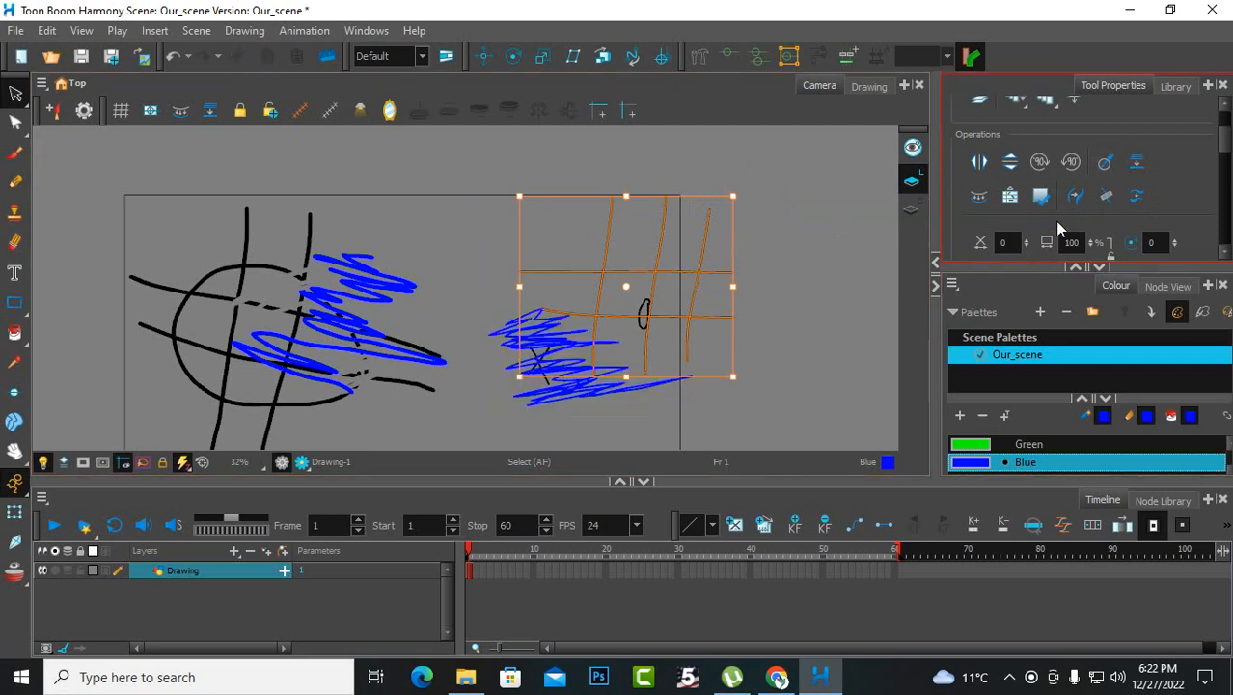
{"action": "left_click", "coordinate": [1137, 164]}
- Examine the selected pencil grid up close and look through the Select tool's transform and pencil settings
{"action": "scroll", "coordinate": [633, 289], "scroll_direction": "up", "scroll_amount": 5}
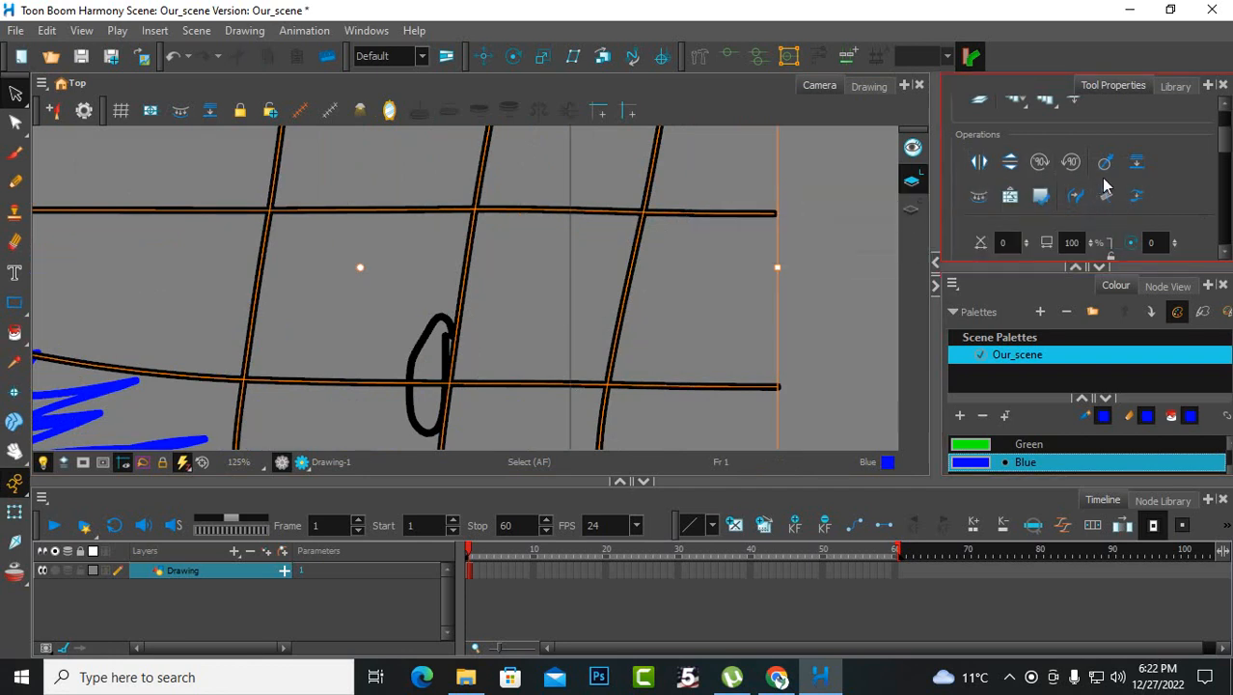
{"action": "scroll", "coordinate": [1123, 236], "scroll_direction": "down", "scroll_amount": 5}
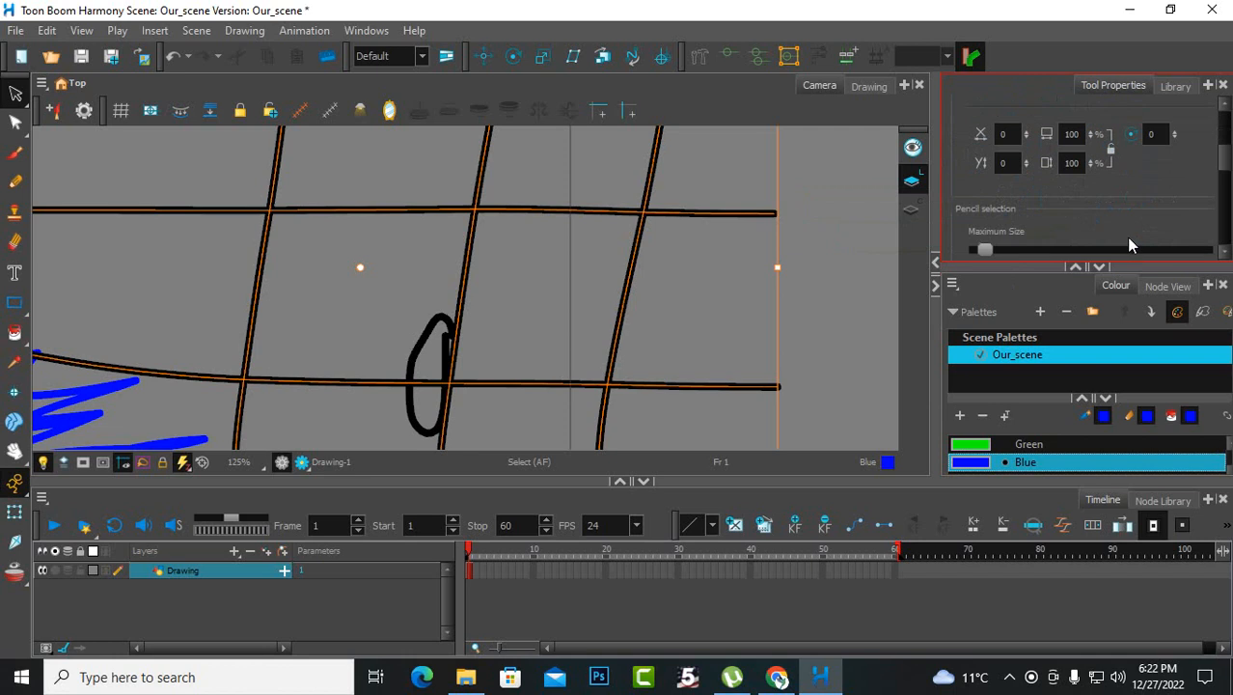
{"action": "scroll", "coordinate": [1089, 203], "scroll_direction": "up", "scroll_amount": 5}
{"action": "scroll", "coordinate": [1087, 197], "scroll_direction": "down", "scroll_amount": 3}
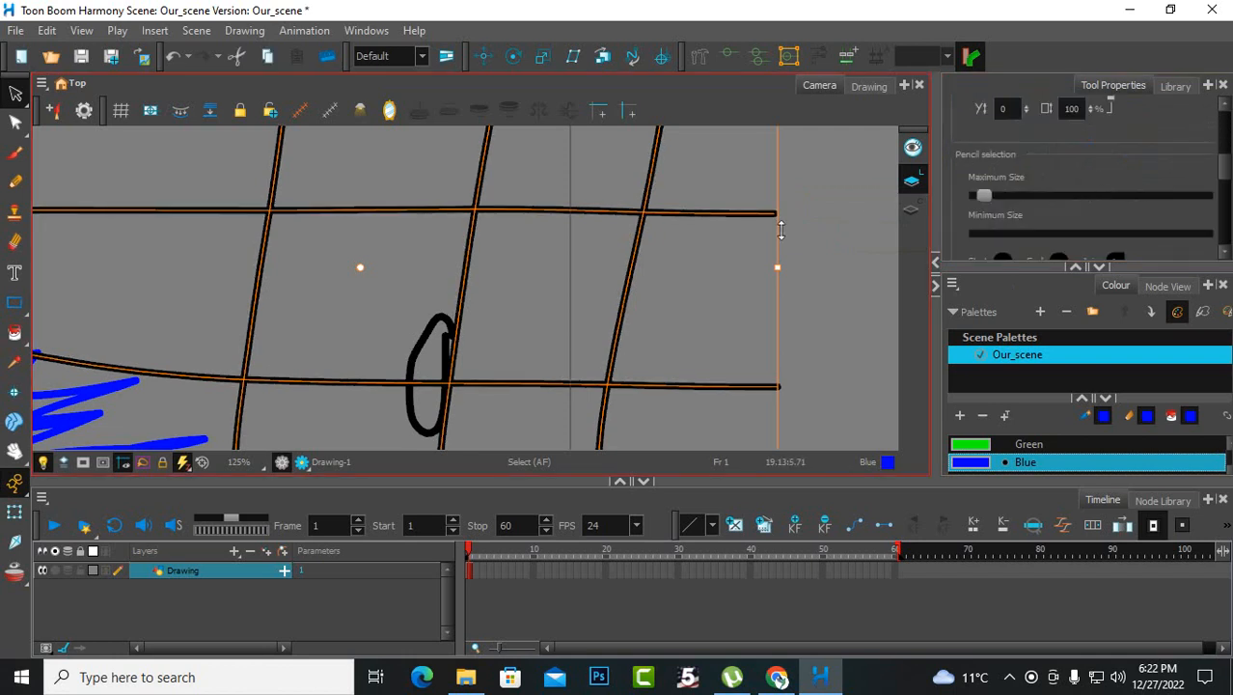
{"action": "scroll", "coordinate": [780, 251], "scroll_direction": "down", "scroll_amount": 4}
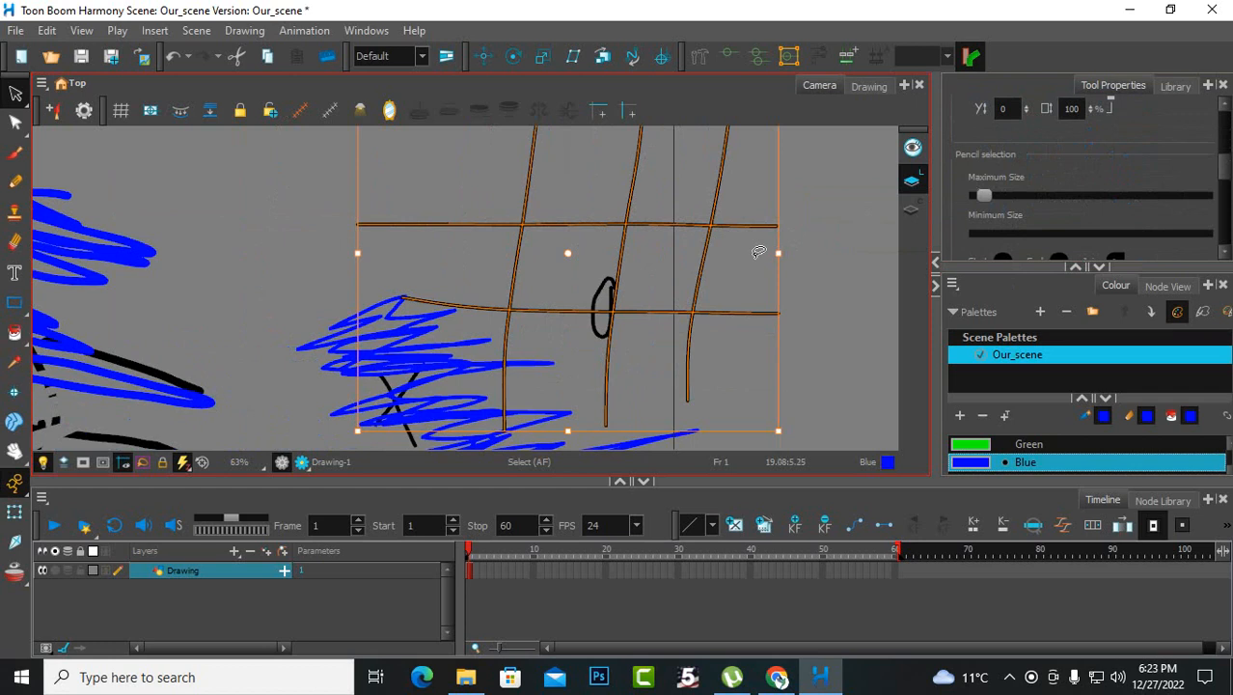
{"action": "scroll", "coordinate": [785, 223], "scroll_direction": "down", "scroll_amount": 2}
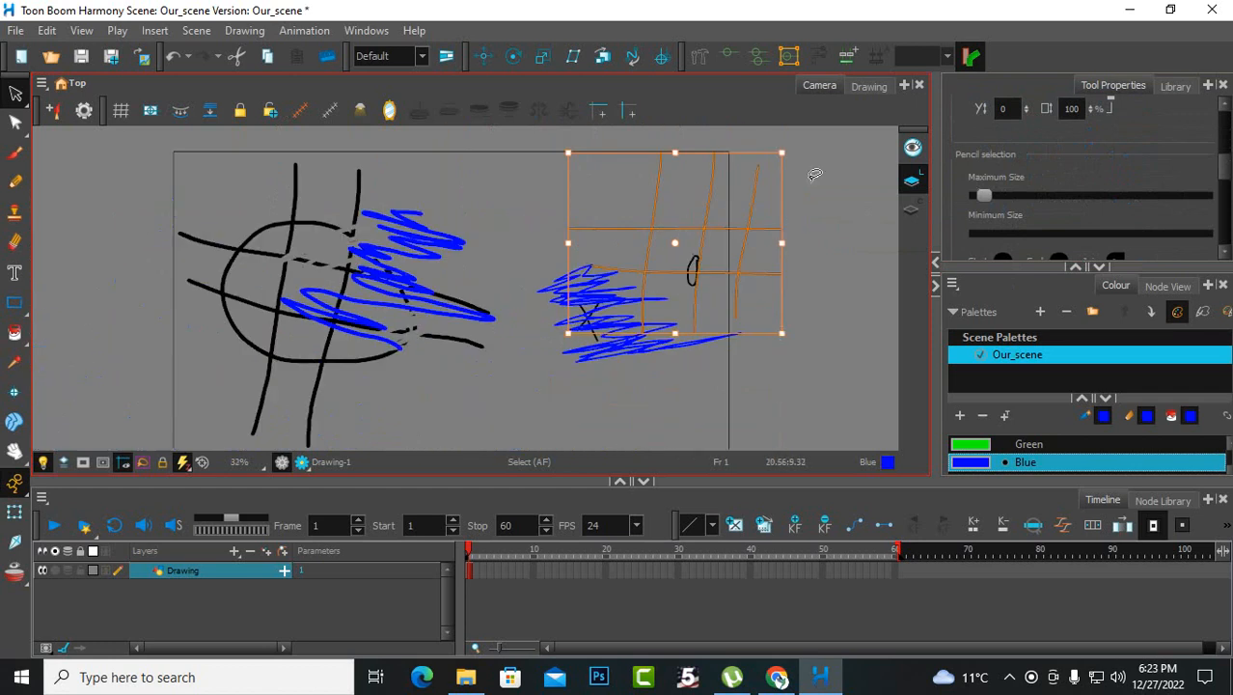
{"action": "scroll", "coordinate": [784, 215], "scroll_direction": "up", "scroll_amount": 1}
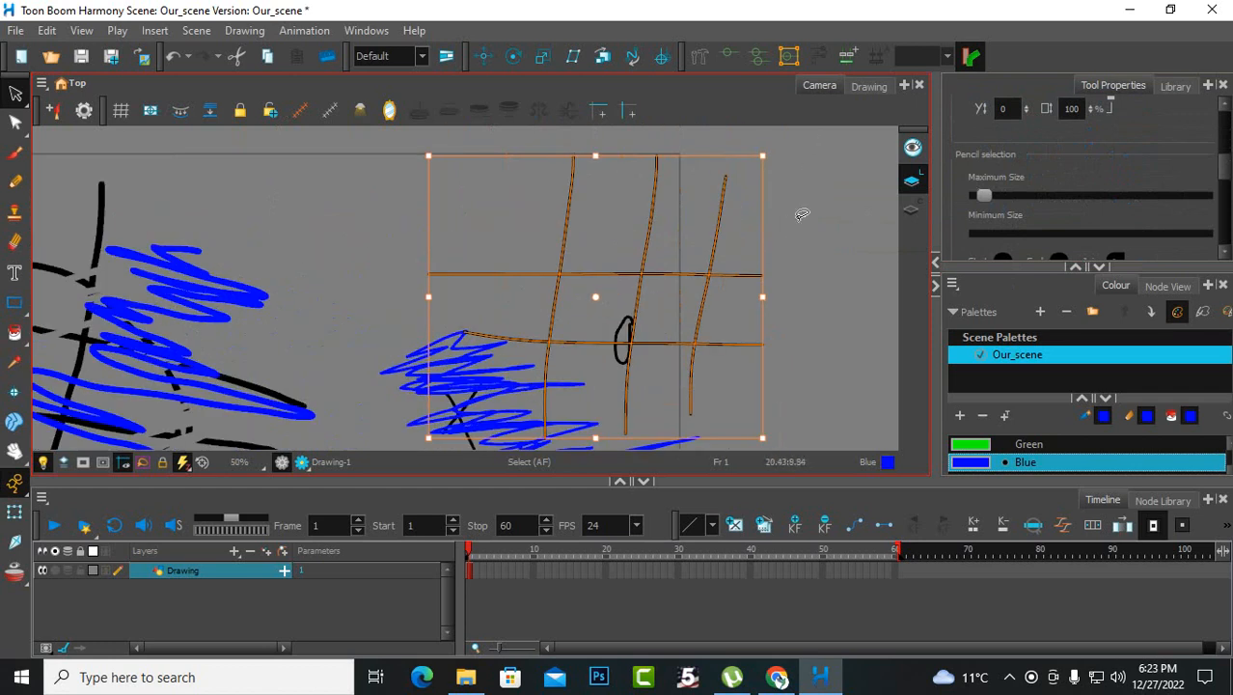
{"action": "scroll", "coordinate": [714, 305], "scroll_direction": "up", "scroll_amount": 1}
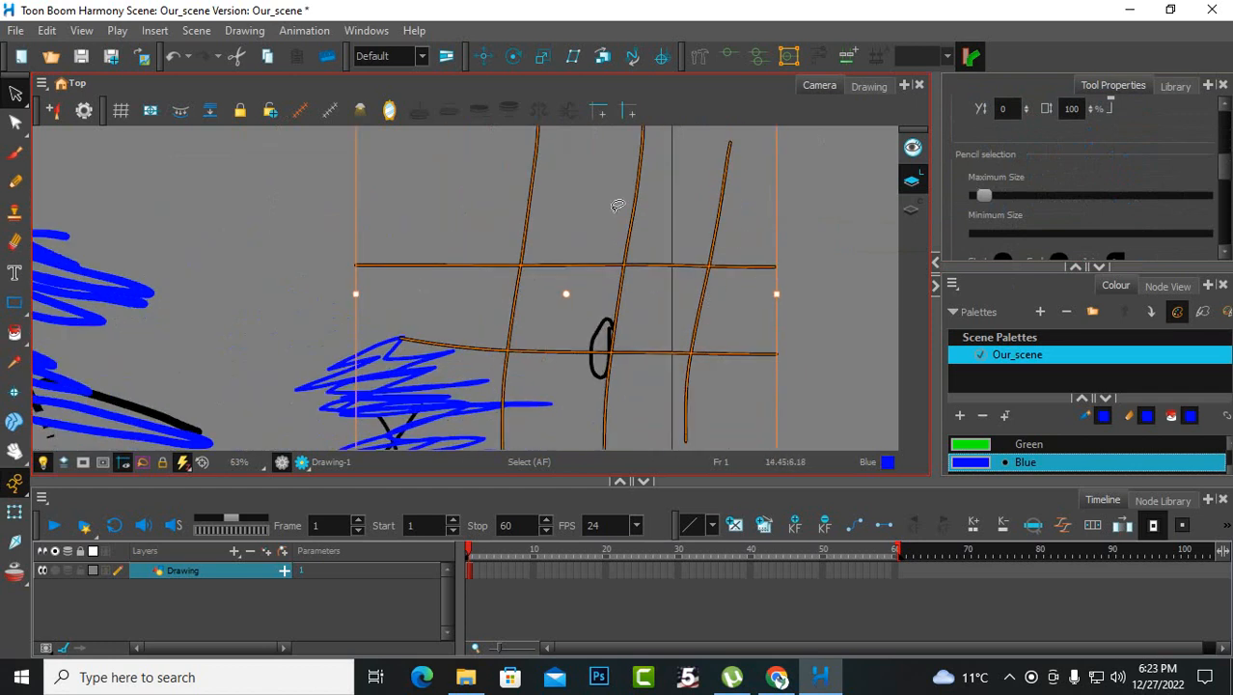
{"action": "scroll", "coordinate": [721, 275], "scroll_direction": "up", "scroll_amount": 2}
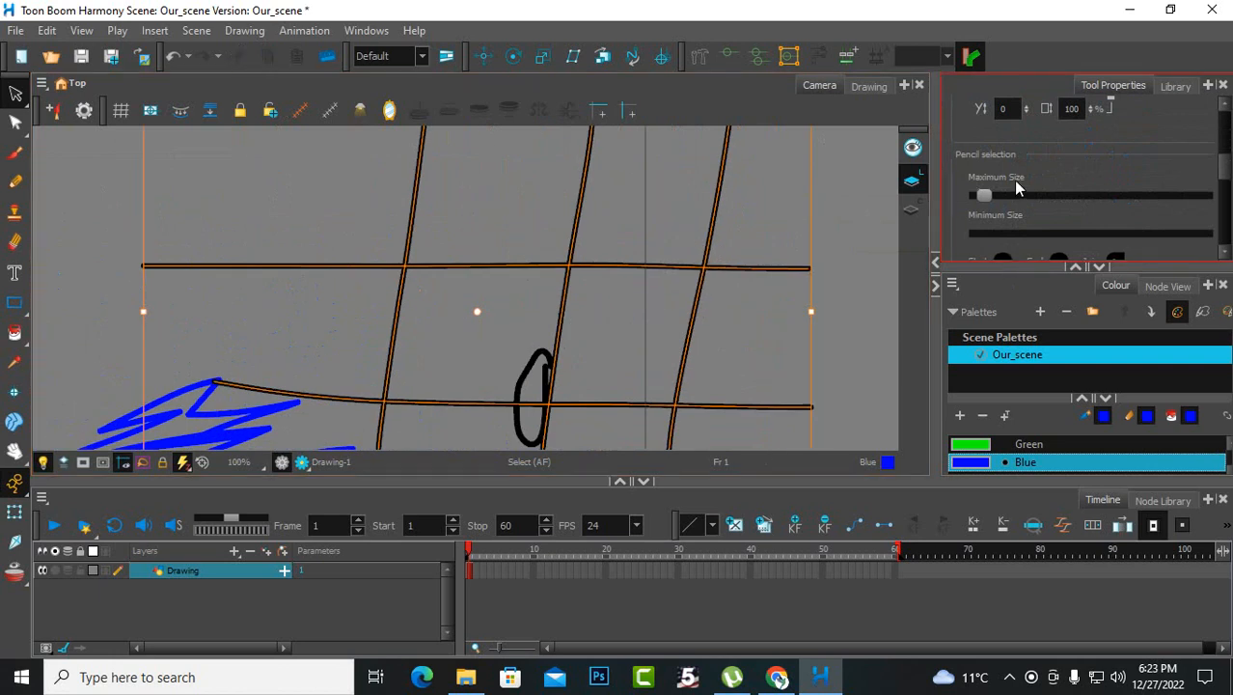
- Increase the Maximum Size of the selected pencil grid lines slightly to thicken them
{"action": "scroll", "coordinate": [1011, 178], "scroll_direction": "up", "scroll_amount": 2}
{"action": "scroll", "coordinate": [969, 179], "scroll_direction": "up", "scroll_amount": 2}
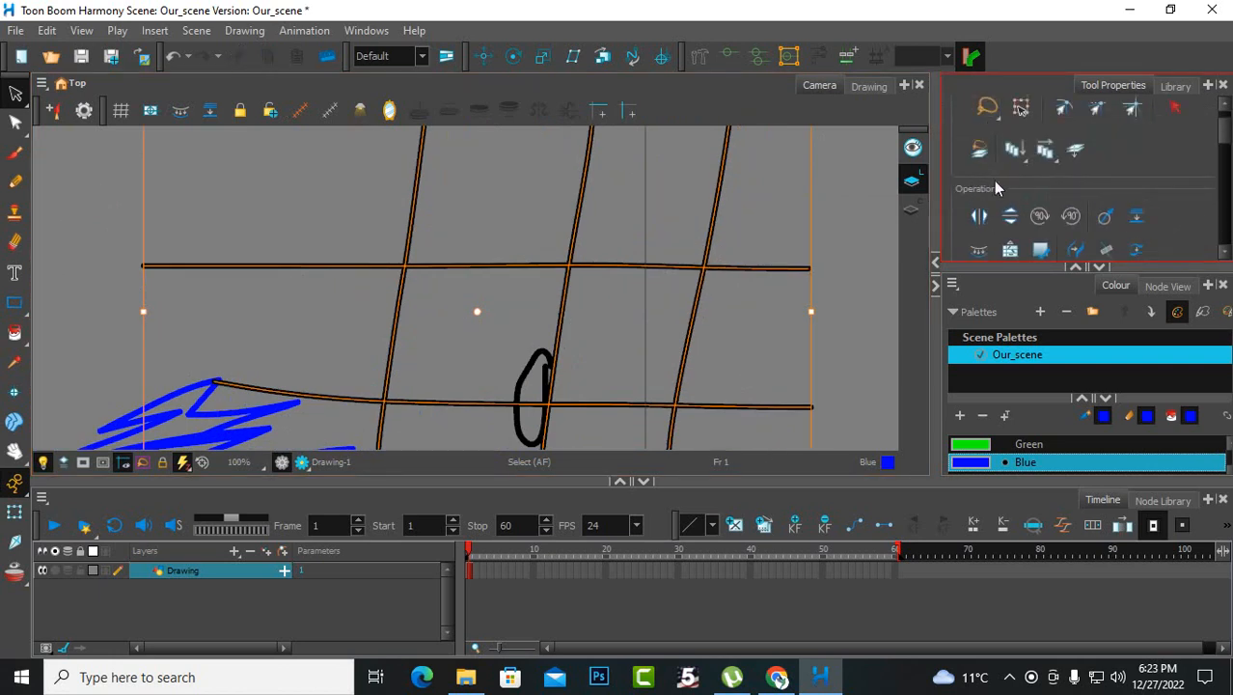
{"action": "scroll", "coordinate": [994, 181], "scroll_direction": "down", "scroll_amount": 3}
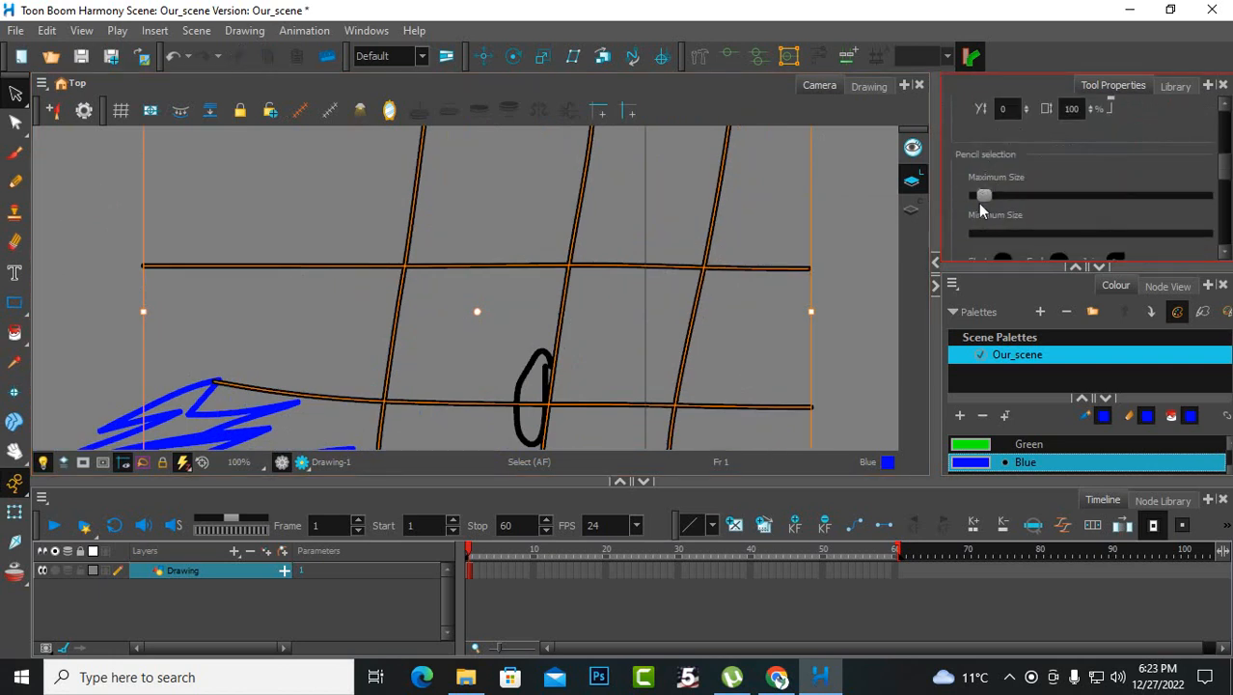
{"action": "mouse_move", "coordinate": [980, 201]}
{"action": "left_mouse_down"}
{"action": "mouse_move", "coordinate": [1019, 202]}
{"action": "mouse_move", "coordinate": [990, 209]}
{"action": "left_mouse_up"}
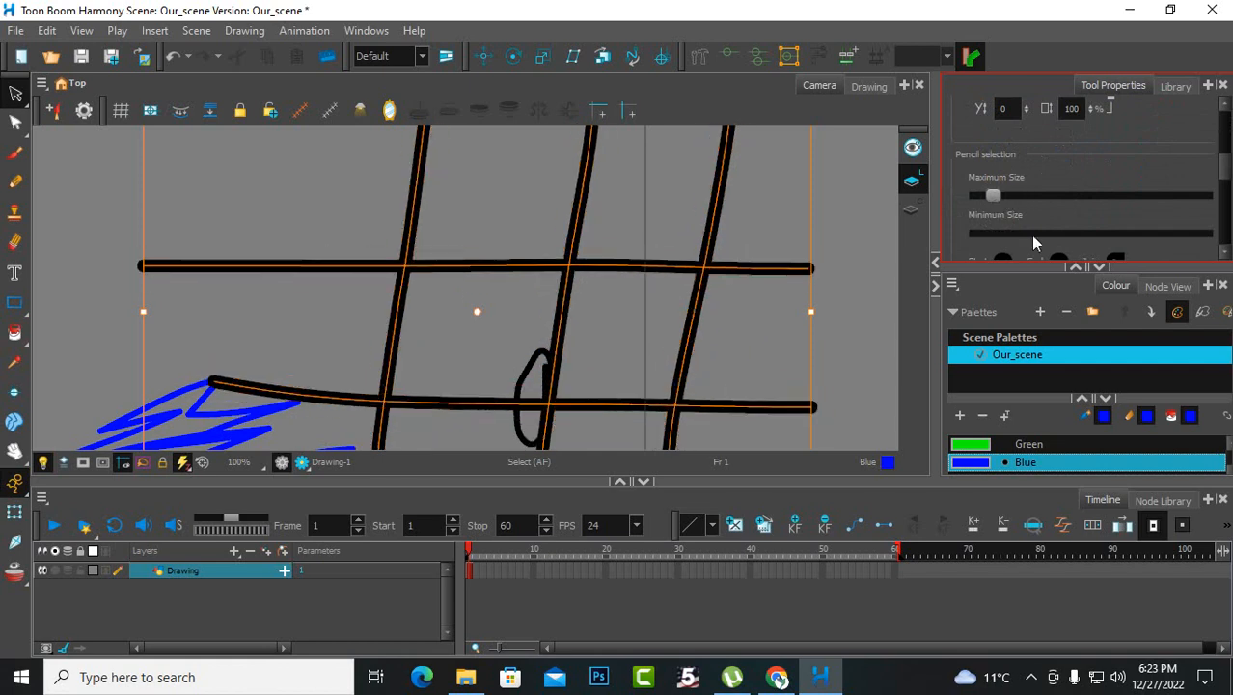
- Try the Pointy Pencil and Uniform Thickness Stencil presets on the grid, apply Curved Below Thickness Stencil and clear the selection
{"action": "scroll", "coordinate": [1030, 235], "scroll_direction": "down", "scroll_amount": 3}
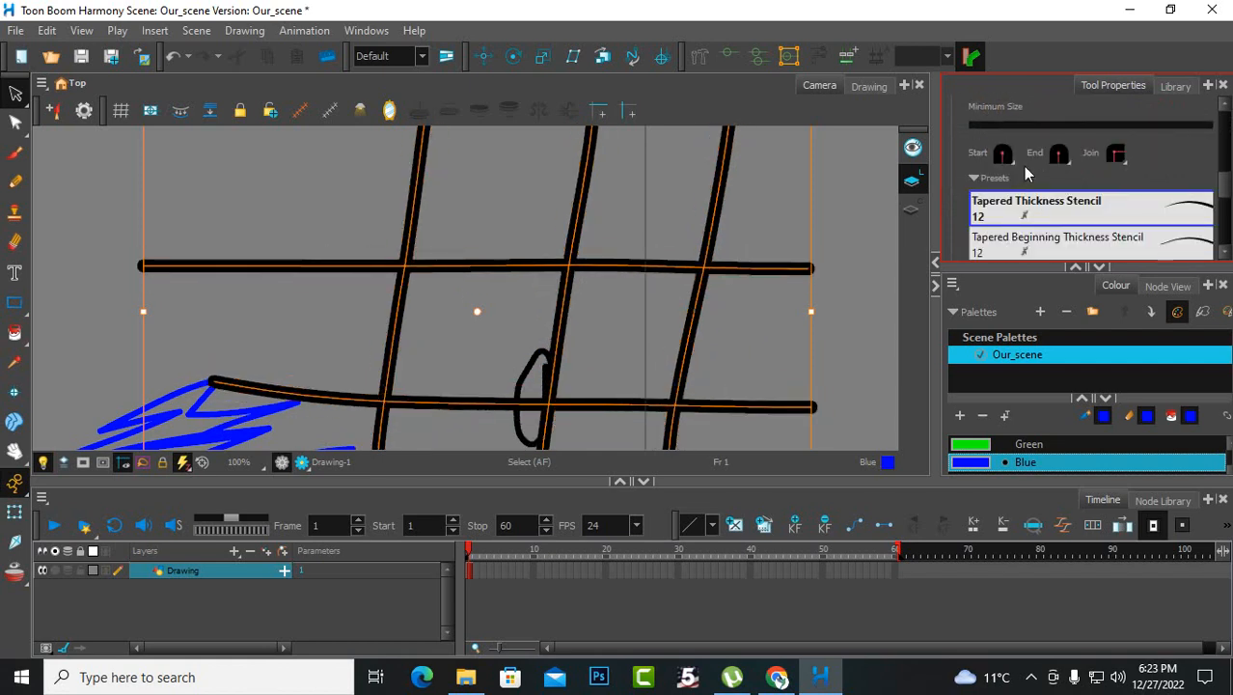
{"action": "scroll", "coordinate": [1025, 169], "scroll_direction": "down", "scroll_amount": 1}
{"action": "left_click", "coordinate": [1119, 196]}
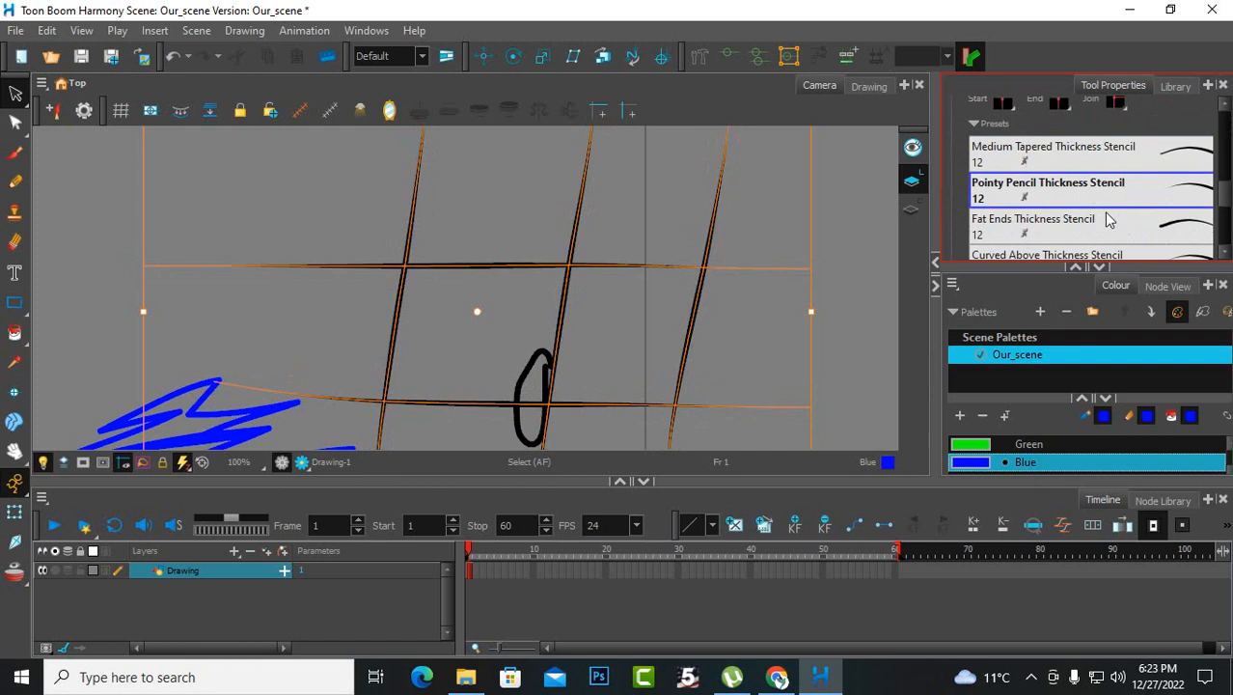
{"action": "scroll", "coordinate": [1107, 222], "scroll_direction": "down", "scroll_amount": 1}
{"action": "left_click", "coordinate": [1093, 250]}
{"action": "left_click", "coordinate": [1083, 221]}
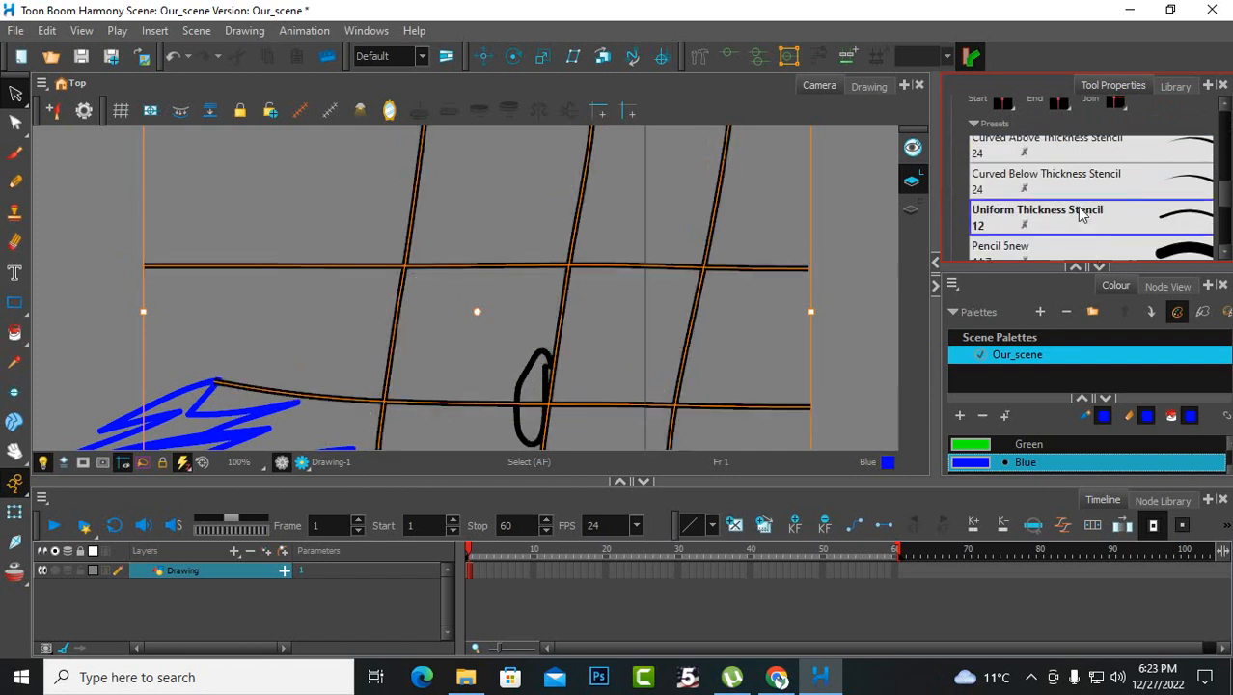
{"action": "left_click", "coordinate": [1093, 188]}
{"action": "left_click", "coordinate": [844, 242]}
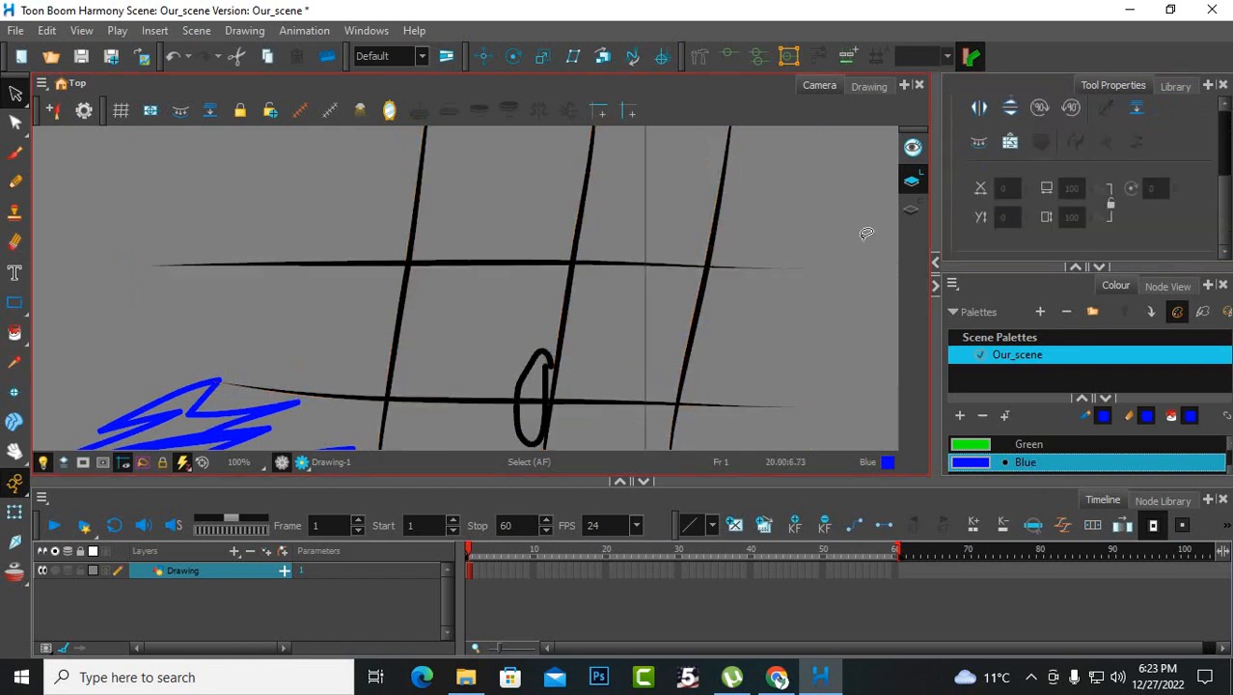
- Switch to the Cutter tool and change its selection mode from Lasso to Marquee
{"action": "scroll", "coordinate": [696, 323], "scroll_direction": "down", "scroll_amount": 2}
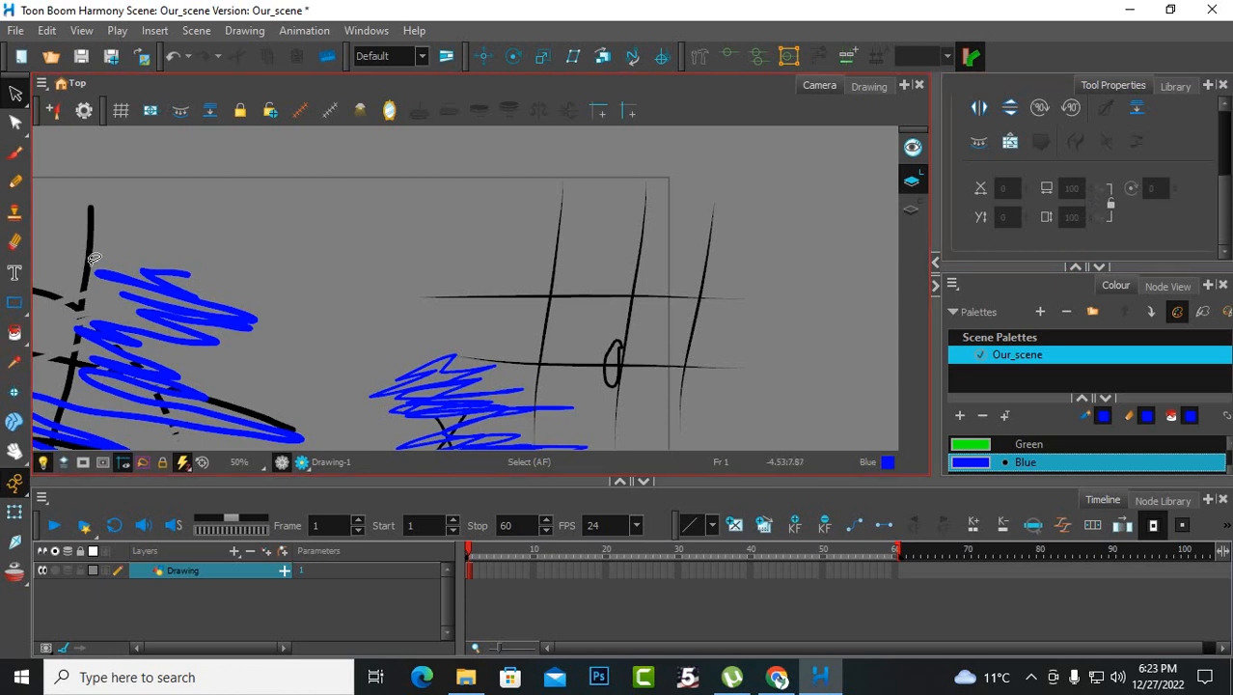
{"action": "left_click", "coordinate": [15, 93]}
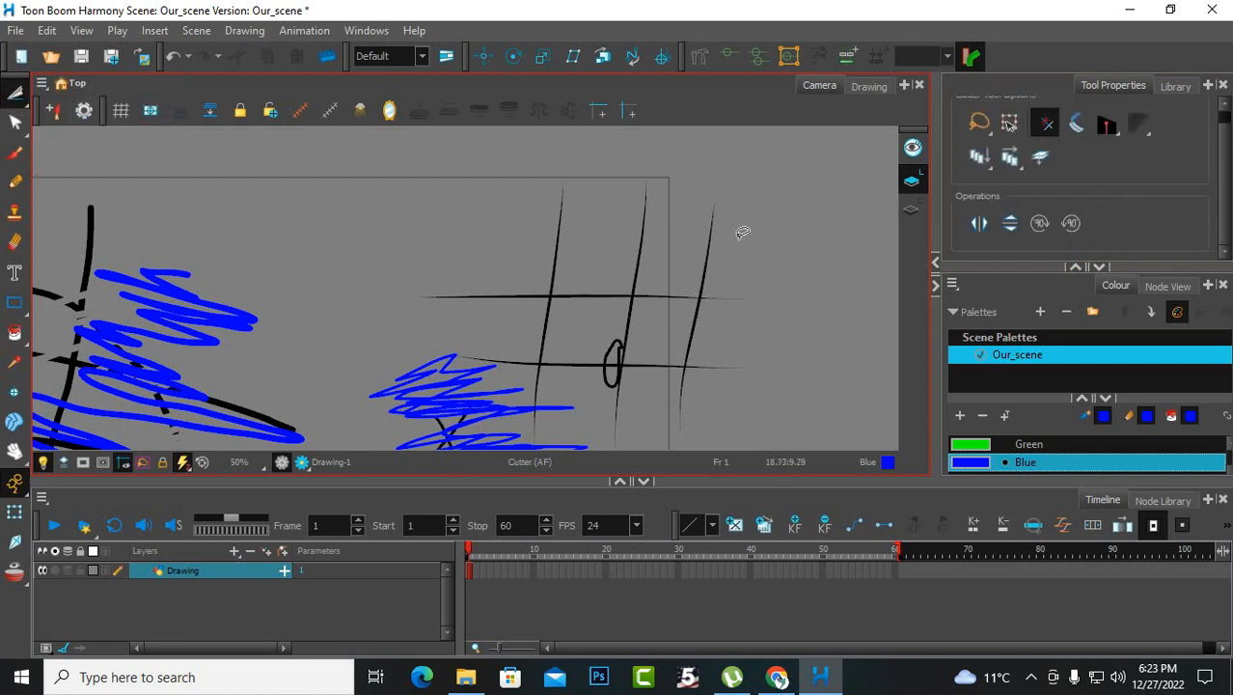
{"action": "scroll", "coordinate": [1107, 220], "scroll_direction": "up", "scroll_amount": 1}
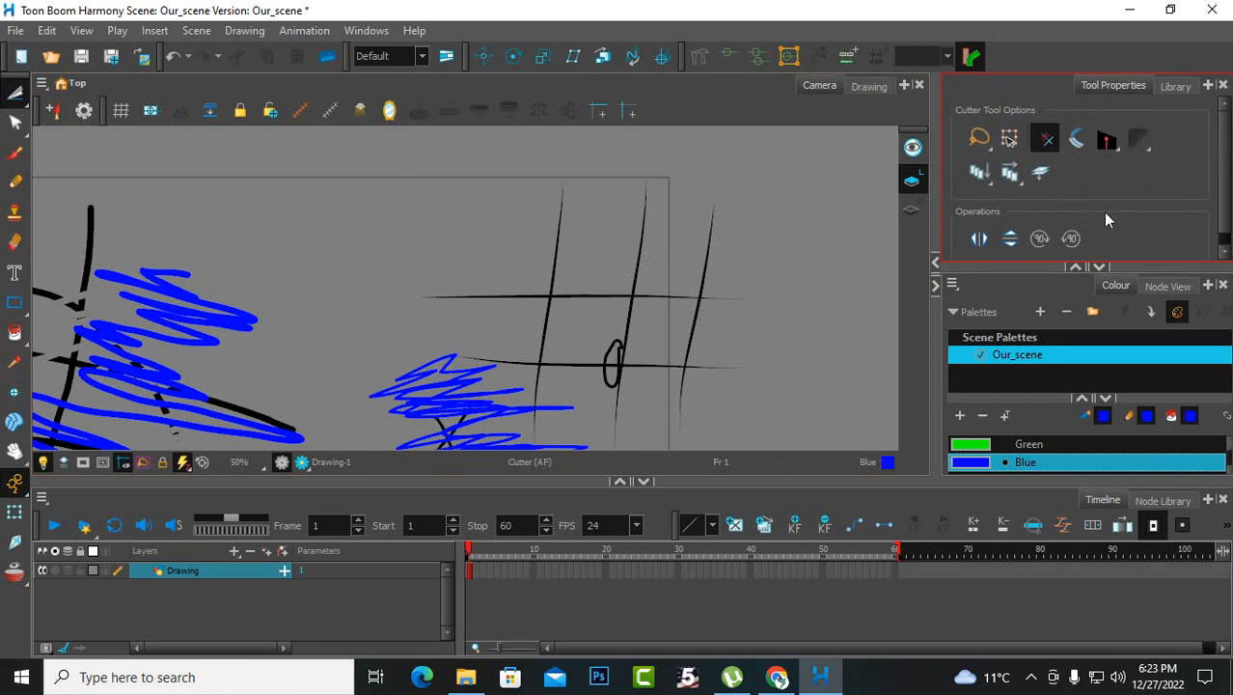
{"action": "left_click", "coordinate": [984, 149]}
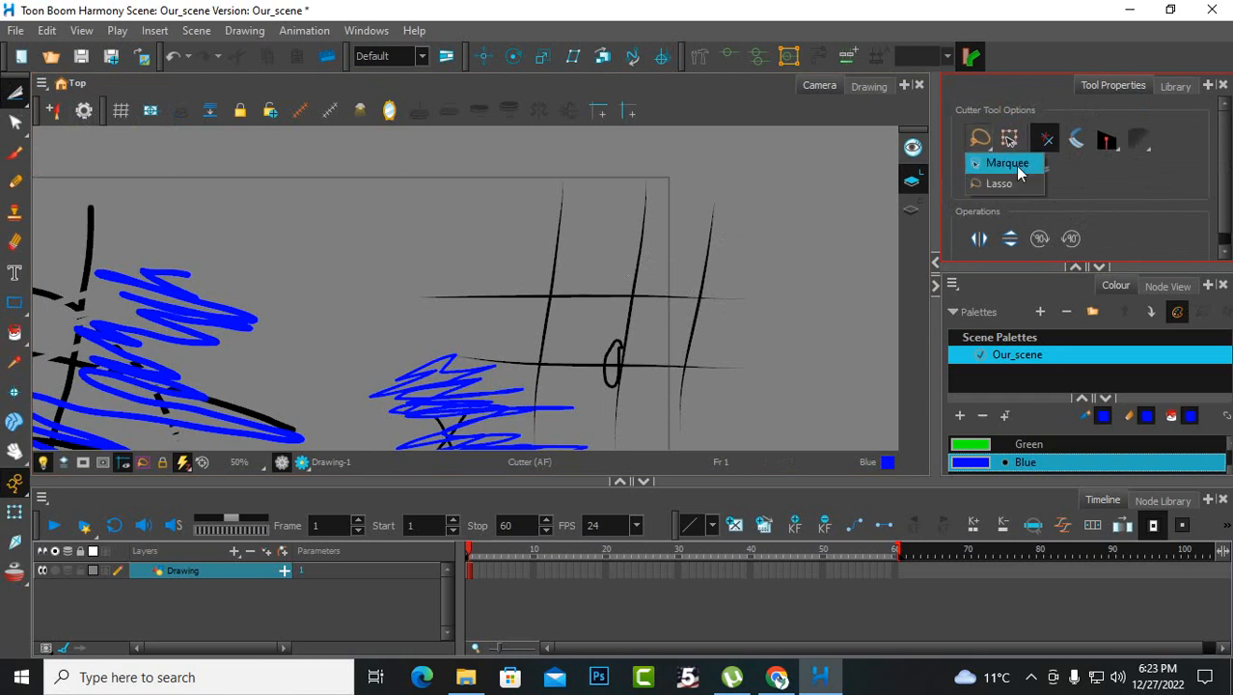
{"action": "left_click", "coordinate": [1014, 166]}
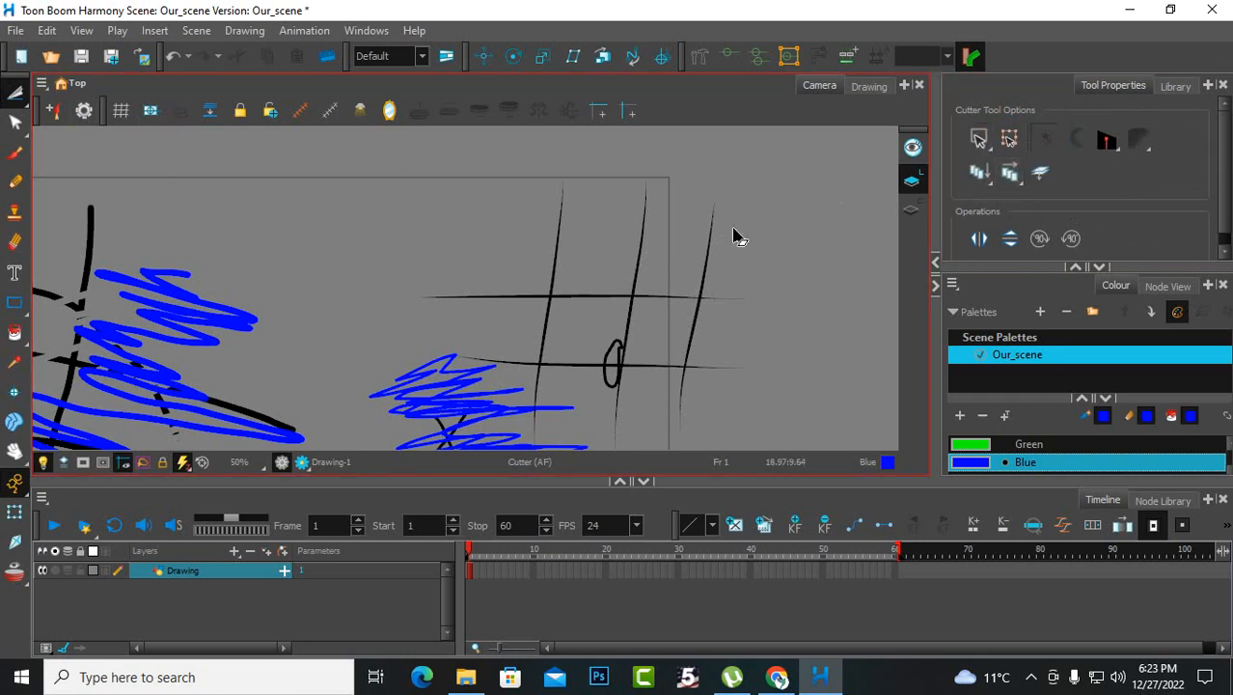
- Cut off and delete the upper tip of the grid's rightmost vertical line with the Cutter's marquee selection
{"action": "left_click_drag", "start_coordinate": [744, 186], "coordinate": [716, 227]}
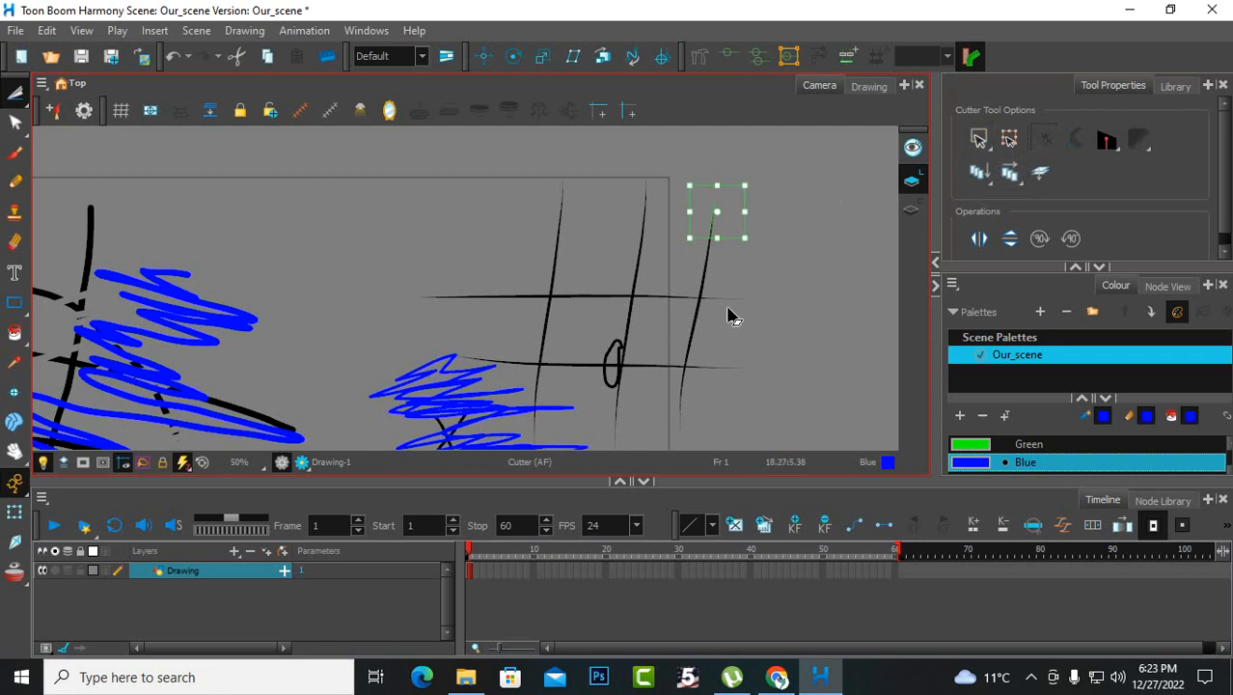
{"action": "scroll", "coordinate": [724, 232], "scroll_direction": "up", "scroll_amount": 3}
{"action": "scroll", "coordinate": [731, 237], "scroll_direction": "up", "scroll_amount": 1}
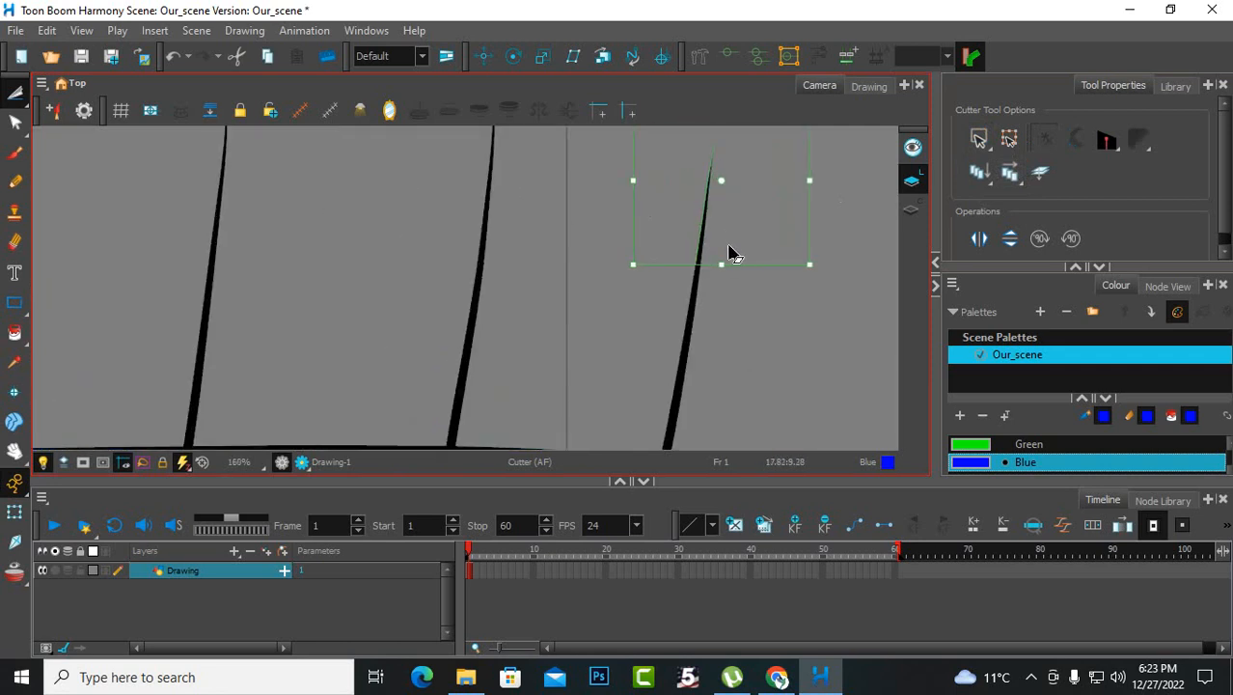
{"action": "scroll", "coordinate": [755, 253], "scroll_direction": "up", "scroll_amount": 3}
{"action": "scroll", "coordinate": [647, 284], "scroll_direction": "down", "scroll_amount": 4}
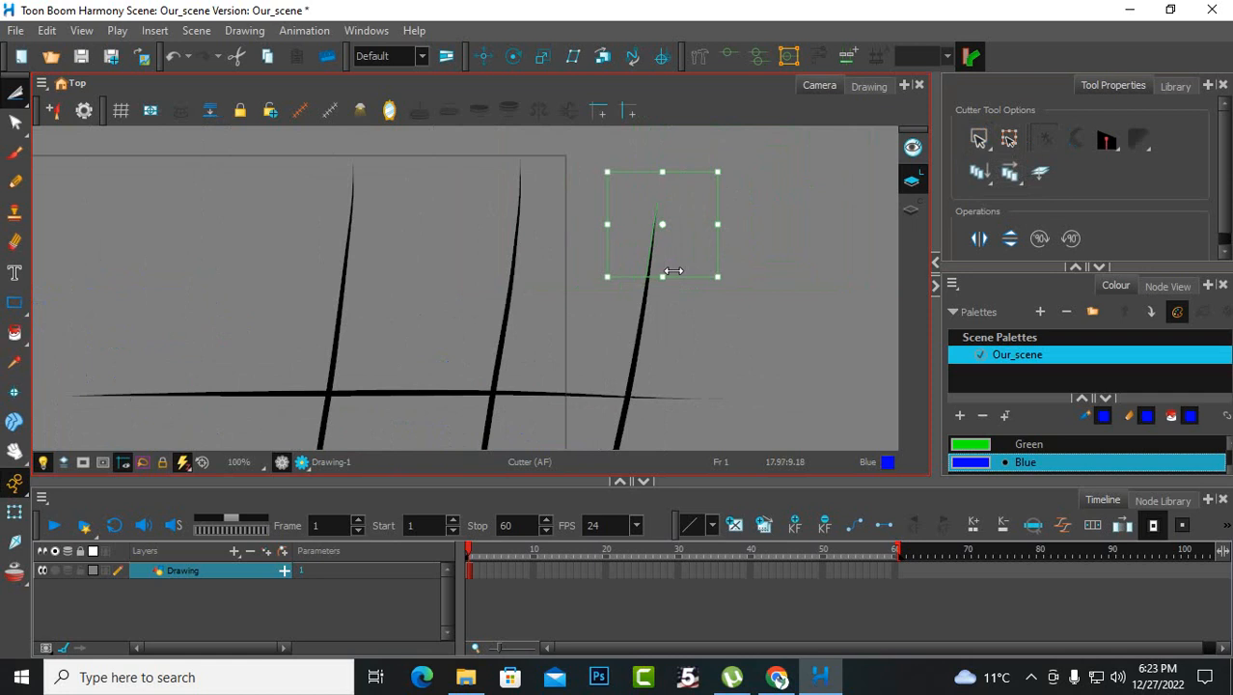
{"action": "key", "text": "Delete"}
- Cut away further sections of the rightmost vertical line, leaving only a short end above the upper horizontal line
{"action": "left_click_drag", "start_coordinate": [781, 231], "coordinate": [606, 311]}
{"action": "key", "text": "Delete"}
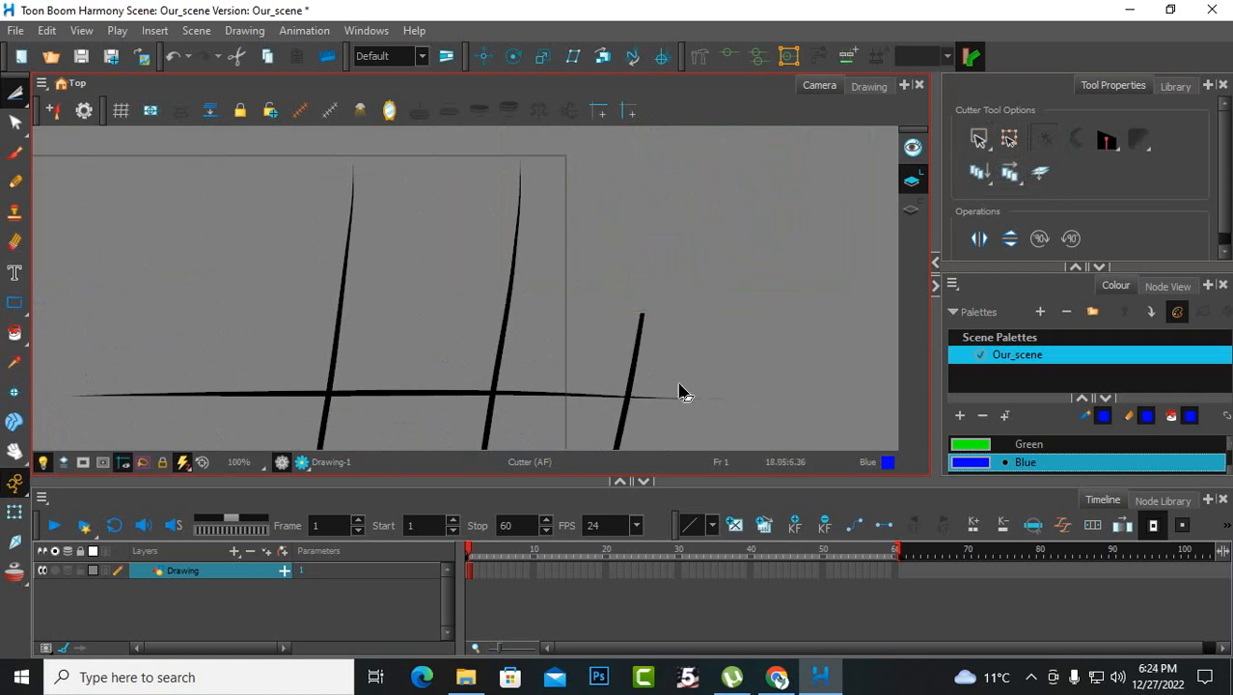
{"action": "left_click_drag", "start_coordinate": [744, 325], "coordinate": [578, 367]}
{"action": "key", "text": "Delete"}
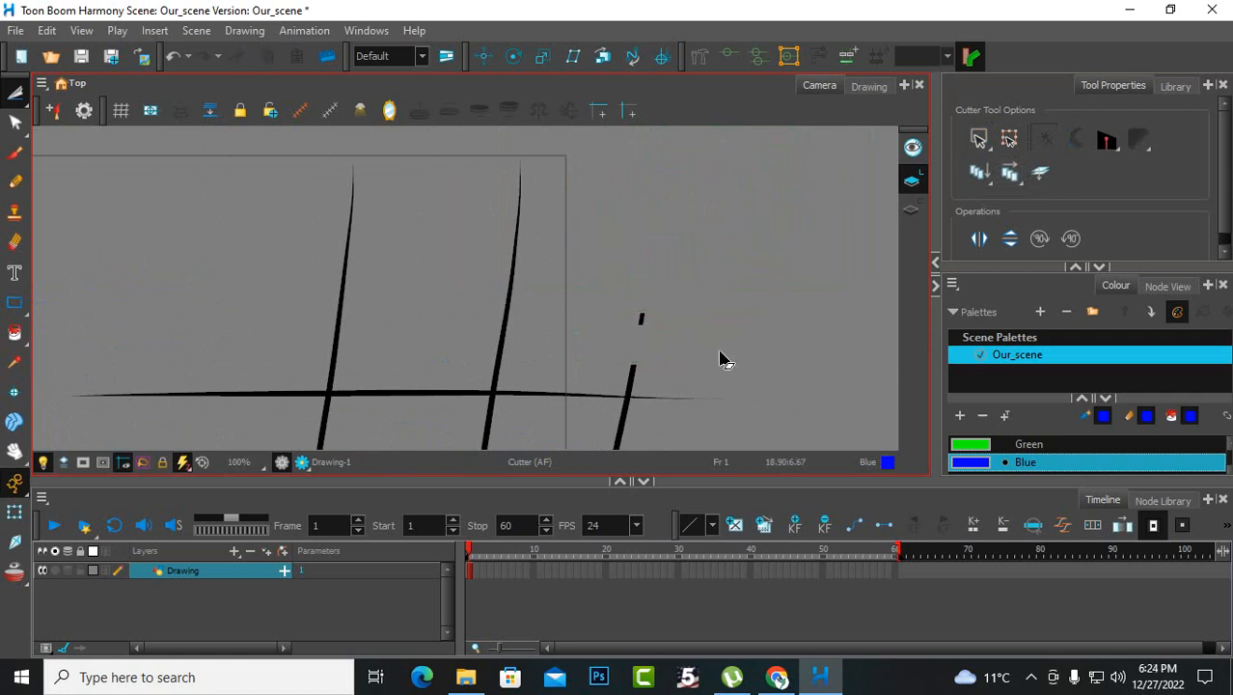
{"action": "left_click_drag", "start_coordinate": [790, 252], "coordinate": [551, 339]}
{"action": "key", "text": "Delete"}
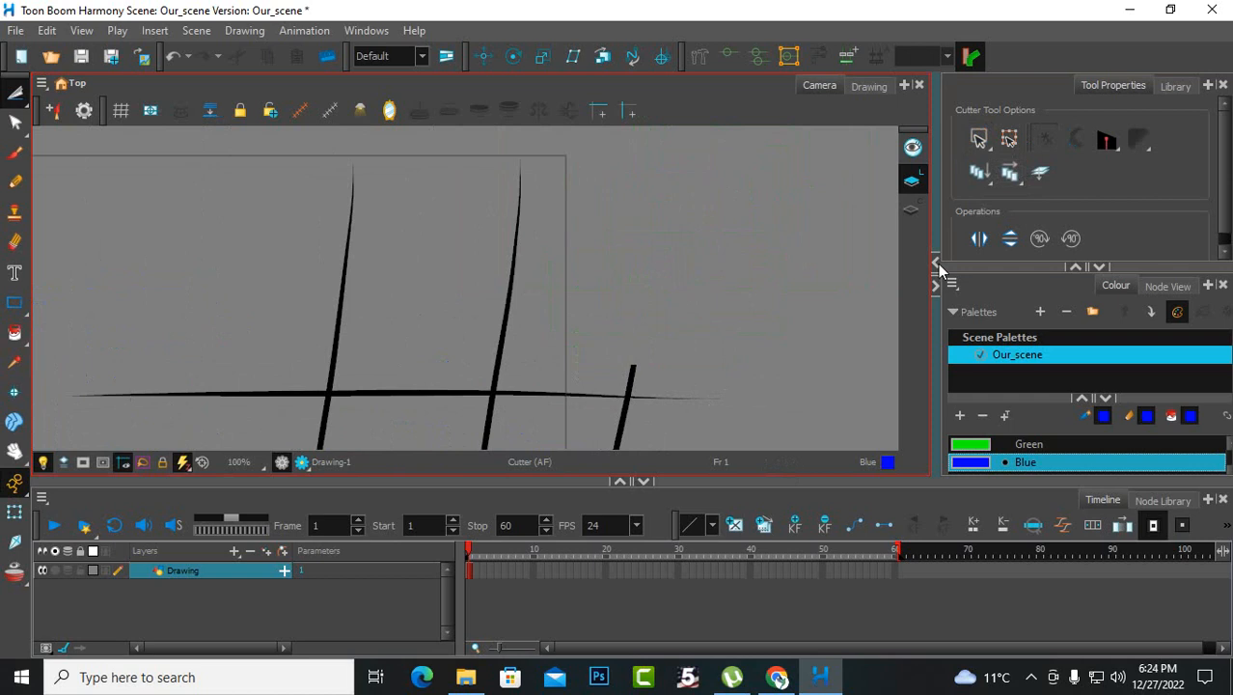
- Switch the Cutter to Lasso mode and trim the ends of the three vertical lines above the grid's upper horizontal line
{"action": "left_click", "coordinate": [990, 145]}
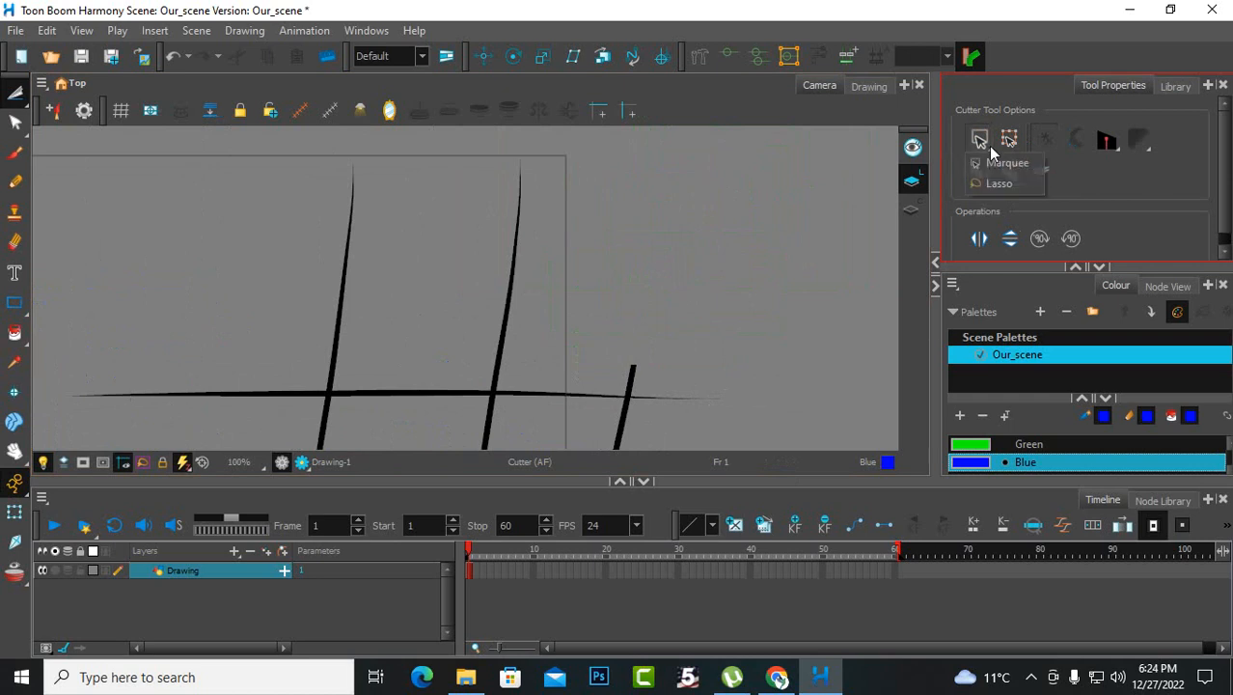
{"action": "left_click", "coordinate": [1003, 184]}
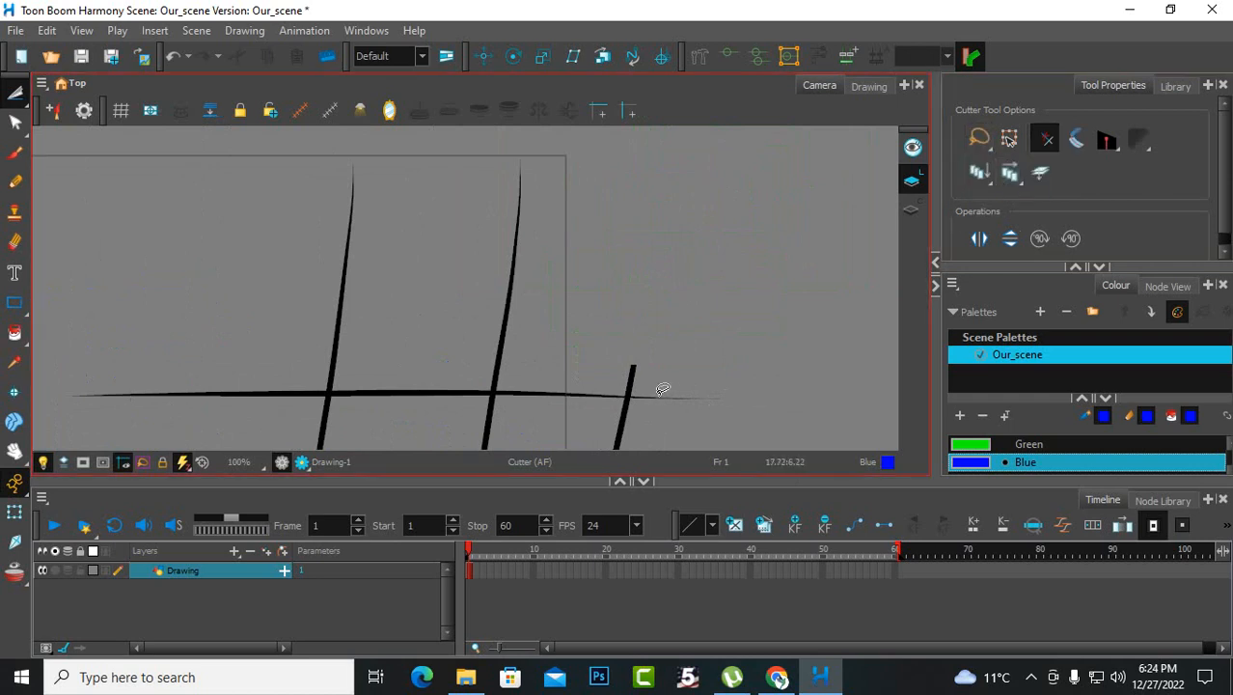
{"action": "left_click_drag", "start_coordinate": [666, 381], "coordinate": [697, 353]}
{"action": "scroll", "coordinate": [812, 302], "scroll_direction": "down", "scroll_amount": 2}
{"action": "scroll", "coordinate": [608, 323], "scroll_direction": "up", "scroll_amount": 2}
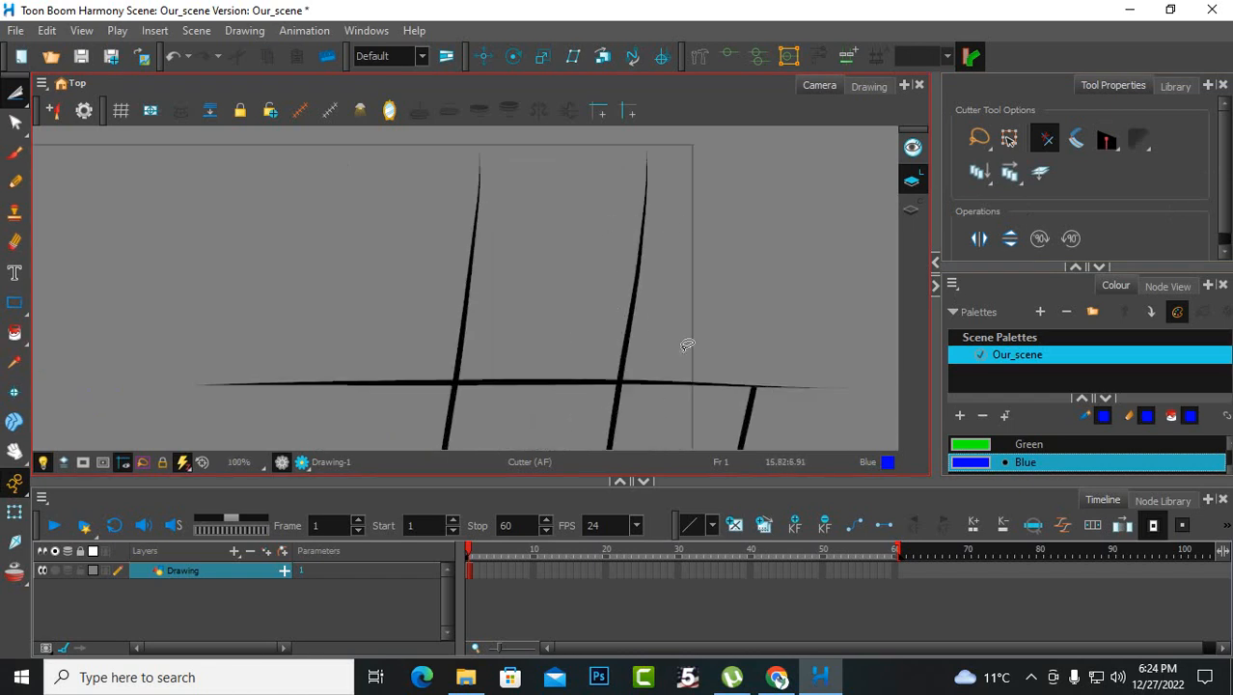
{"action": "left_click_drag", "start_coordinate": [687, 346], "coordinate": [490, 233]}
{"action": "left_click_drag", "start_coordinate": [551, 290], "coordinate": [331, 240]}
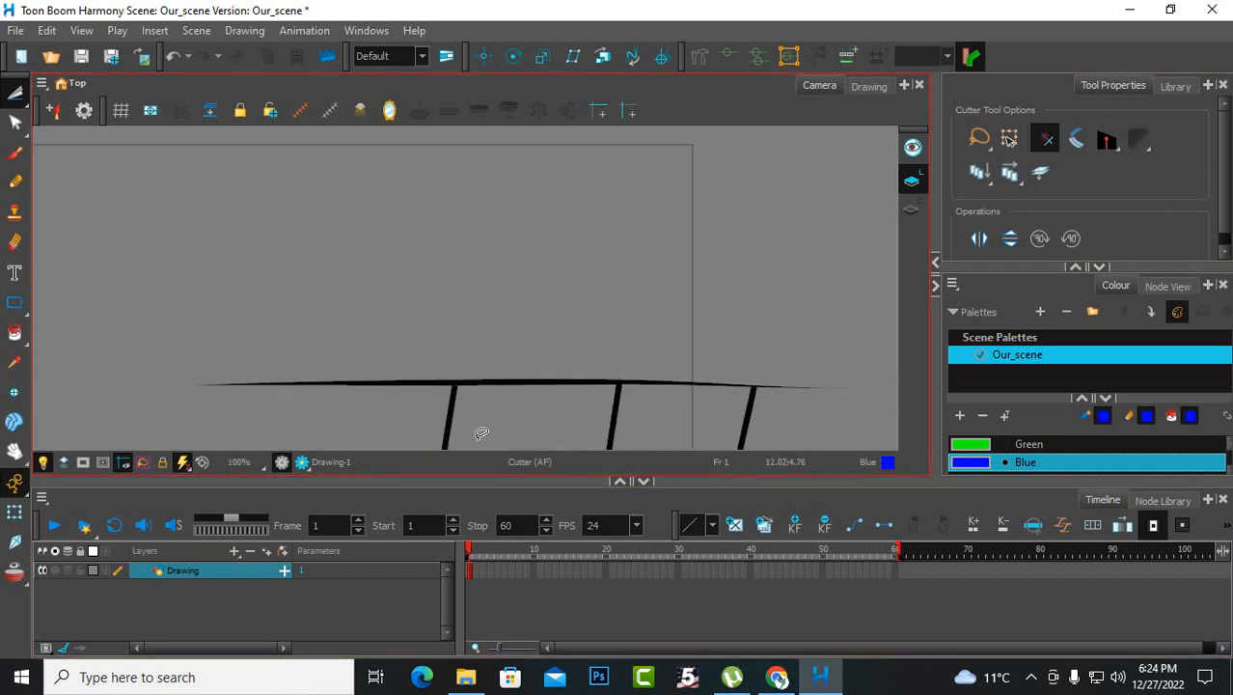
- Trim the remaining line ends outside the grid on its sides and below, leaving a closed two-cell box
{"action": "scroll", "coordinate": [688, 333], "scroll_direction": "down", "scroll_amount": 3}
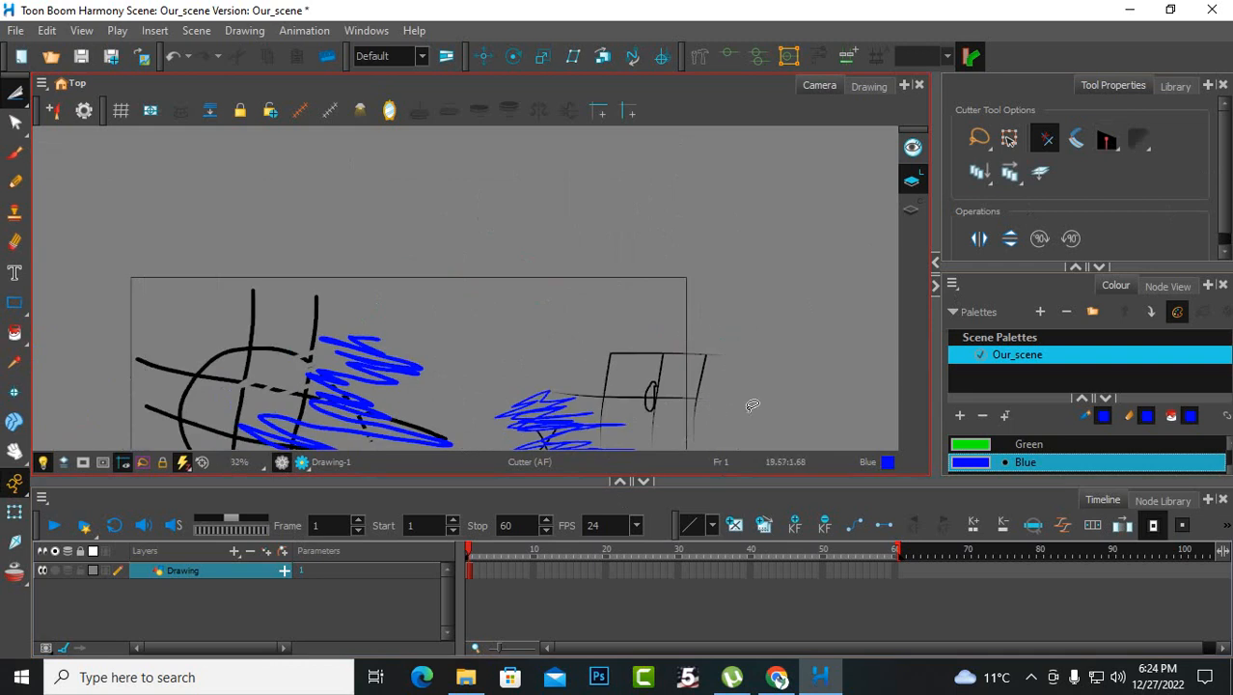
{"action": "scroll", "coordinate": [730, 385], "scroll_direction": "up", "scroll_amount": 2}
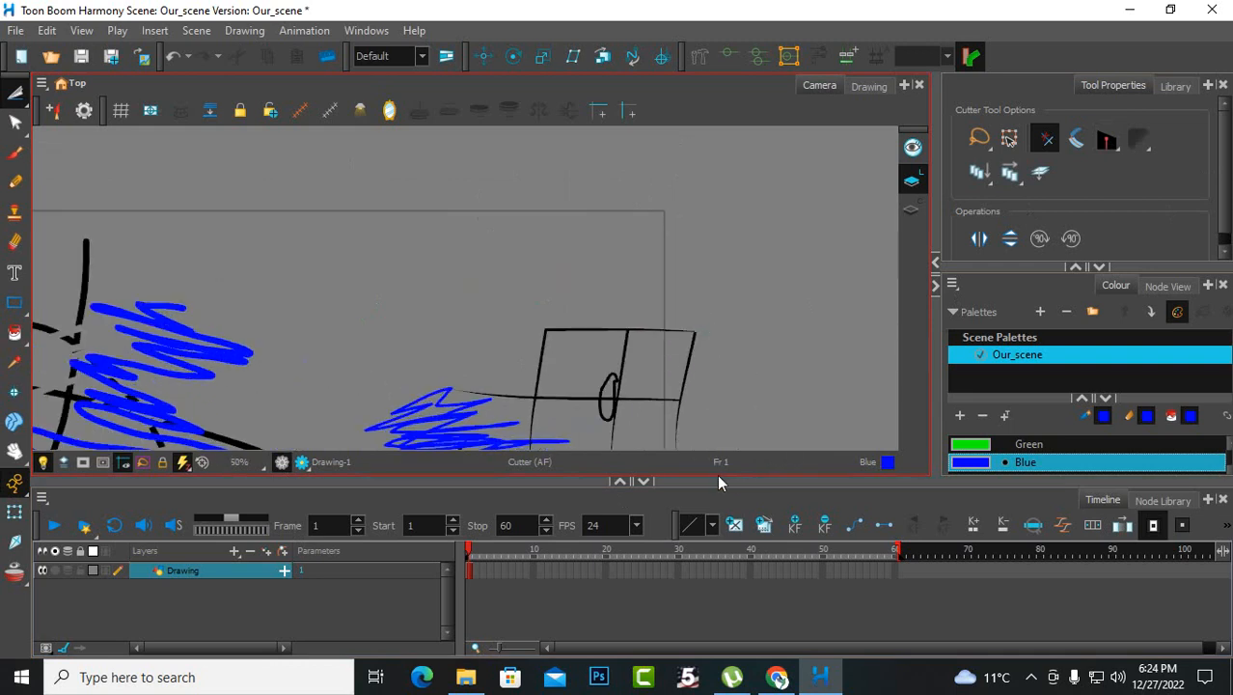
{"action": "left_click_drag", "start_coordinate": [656, 406], "coordinate": [755, 443]}
{"action": "mouse_move", "coordinate": [628, 417]}
{"action": "left_mouse_down"}
{"action": "mouse_move", "coordinate": [530, 431]}
{"action": "mouse_move", "coordinate": [580, 436]}
{"action": "mouse_move", "coordinate": [582, 423]}
{"action": "mouse_move", "coordinate": [497, 399]}
{"action": "mouse_move", "coordinate": [521, 420]}
{"action": "left_mouse_up"}
{"action": "left_click_drag", "start_coordinate": [507, 370], "coordinate": [516, 424]}
{"action": "scroll", "coordinate": [648, 402], "scroll_direction": "up", "scroll_amount": 3}
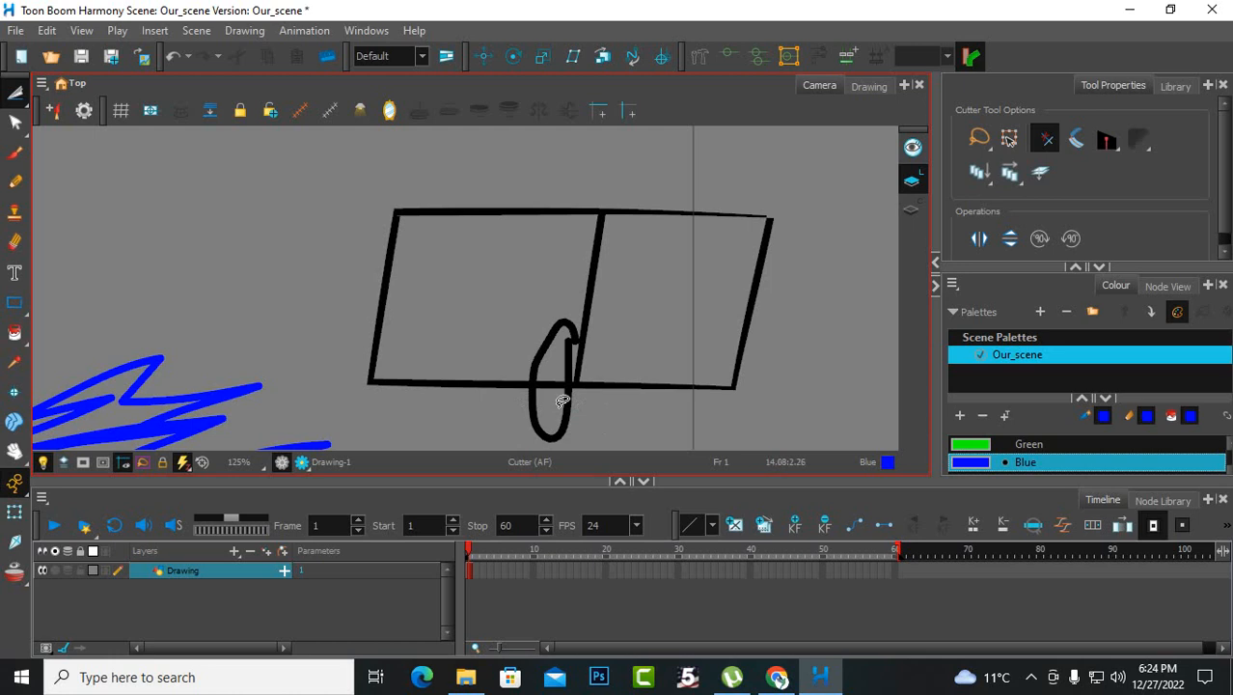
- Cut away the black circle and the leftmost black line segments from the large sketch with the blue scribble
{"action": "scroll", "coordinate": [827, 362], "scroll_direction": "down", "scroll_amount": 3}
{"action": "scroll", "coordinate": [537, 327], "scroll_direction": "down", "scroll_amount": 5}
{"action": "scroll", "coordinate": [615, 327], "scroll_direction": "up", "scroll_amount": 4}
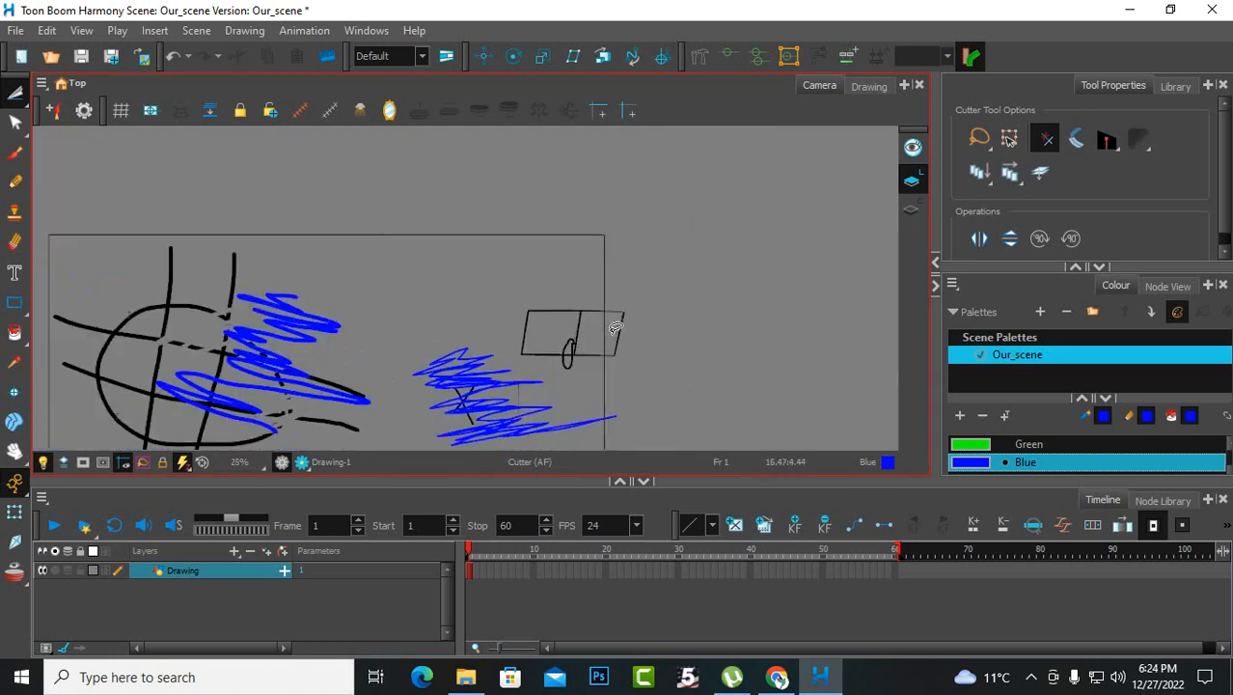
{"action": "scroll", "coordinate": [615, 329], "scroll_direction": "down", "scroll_amount": 3}
{"action": "scroll", "coordinate": [291, 327], "scroll_direction": "up", "scroll_amount": 1}
{"action": "scroll", "coordinate": [292, 326], "scroll_direction": "up", "scroll_amount": 2}
{"action": "left_click_drag", "start_coordinate": [215, 220], "coordinate": [290, 227]}
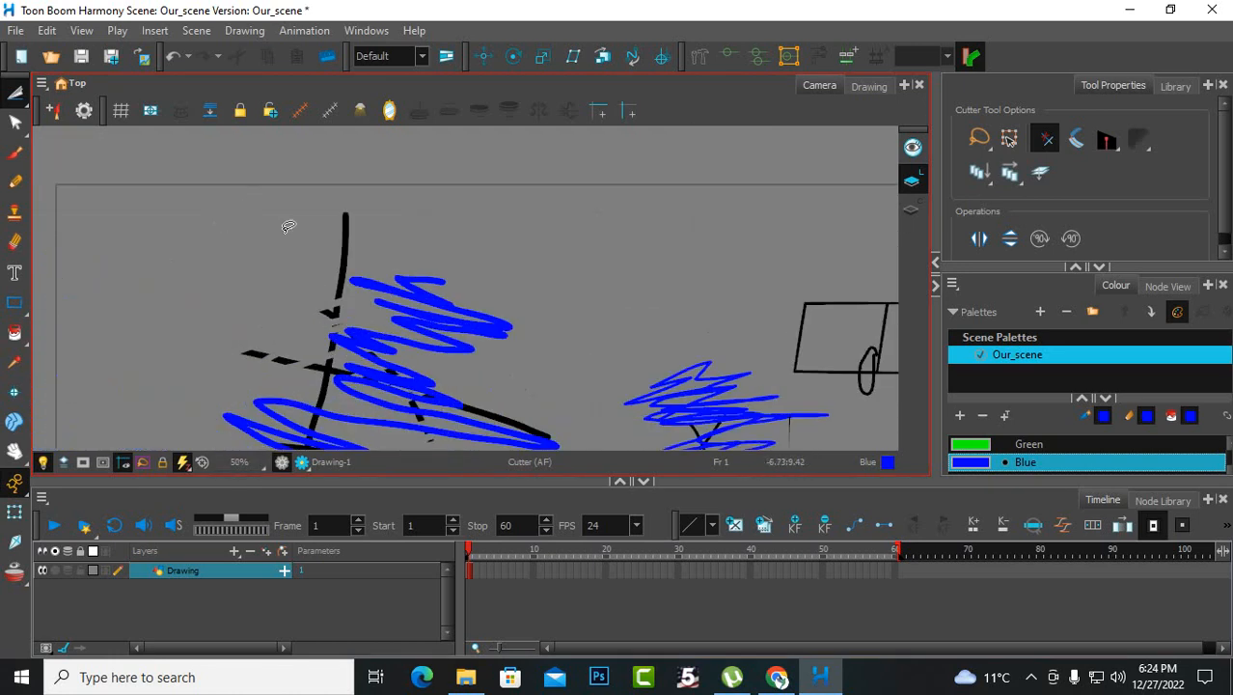
- Trim the protruding blue loop, the upper black line end and the leftover blue sliver from the large sketch's lower side
{"action": "scroll", "coordinate": [427, 338], "scroll_direction": "down", "scroll_amount": 3}
{"action": "scroll", "coordinate": [465, 370], "scroll_direction": "up", "scroll_amount": 3}
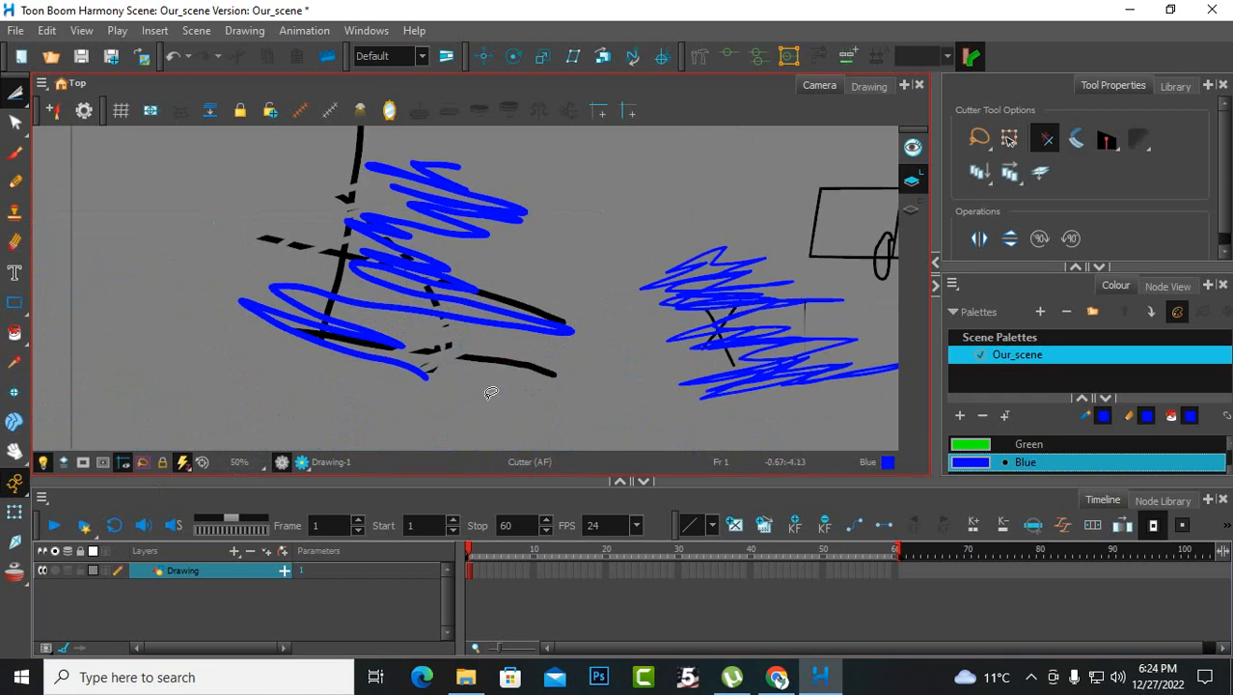
{"action": "scroll", "coordinate": [490, 392], "scroll_direction": "up", "scroll_amount": 3}
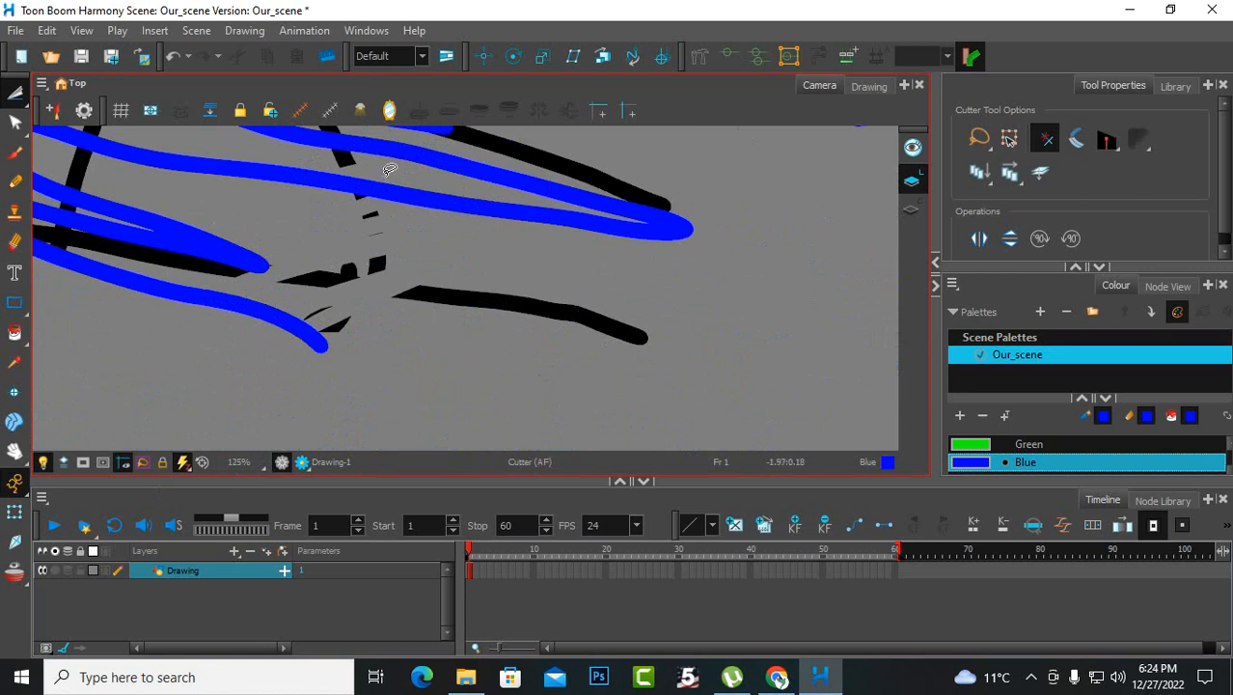
{"action": "left_click_drag", "start_coordinate": [388, 170], "coordinate": [456, 302]}
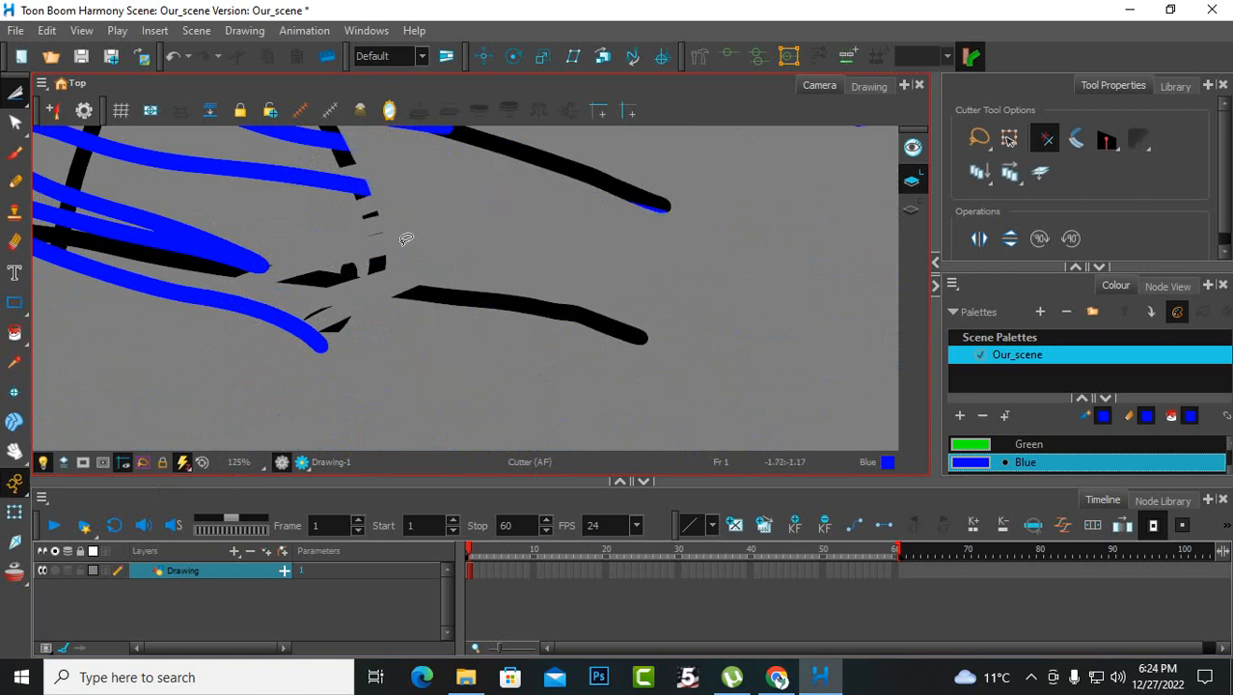
{"action": "scroll", "coordinate": [405, 240], "scroll_direction": "down", "scroll_amount": 2}
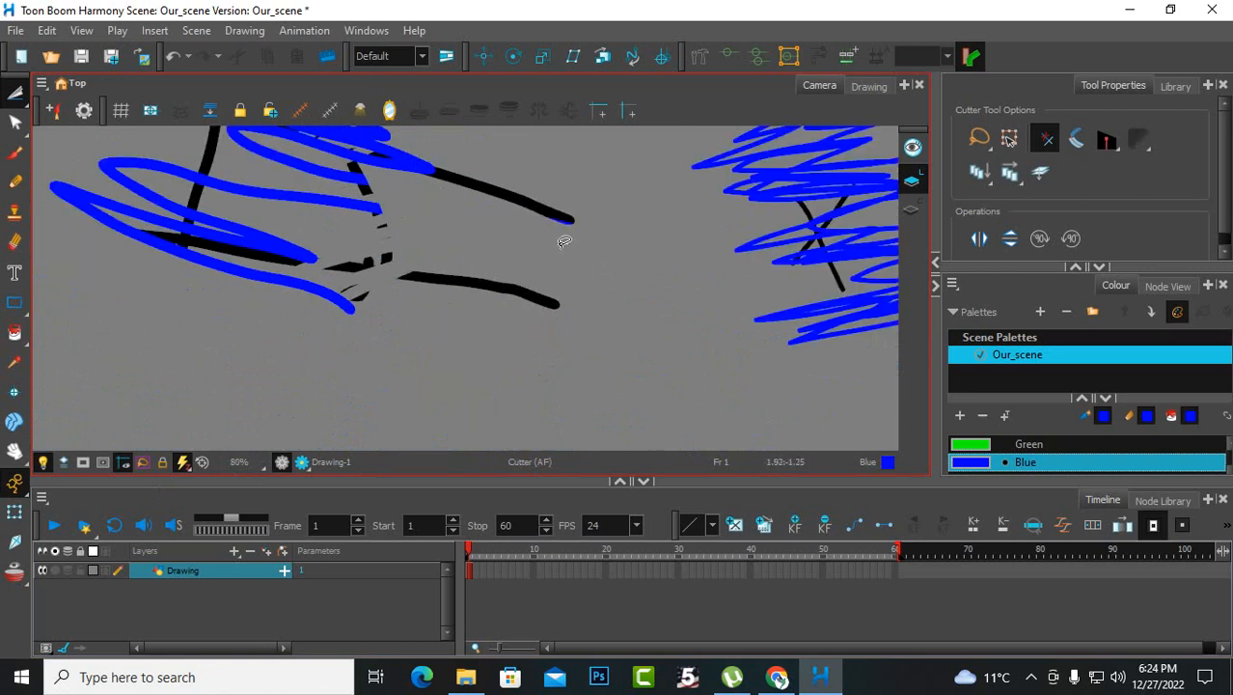
{"action": "scroll", "coordinate": [498, 174], "scroll_direction": "up", "scroll_amount": 1}
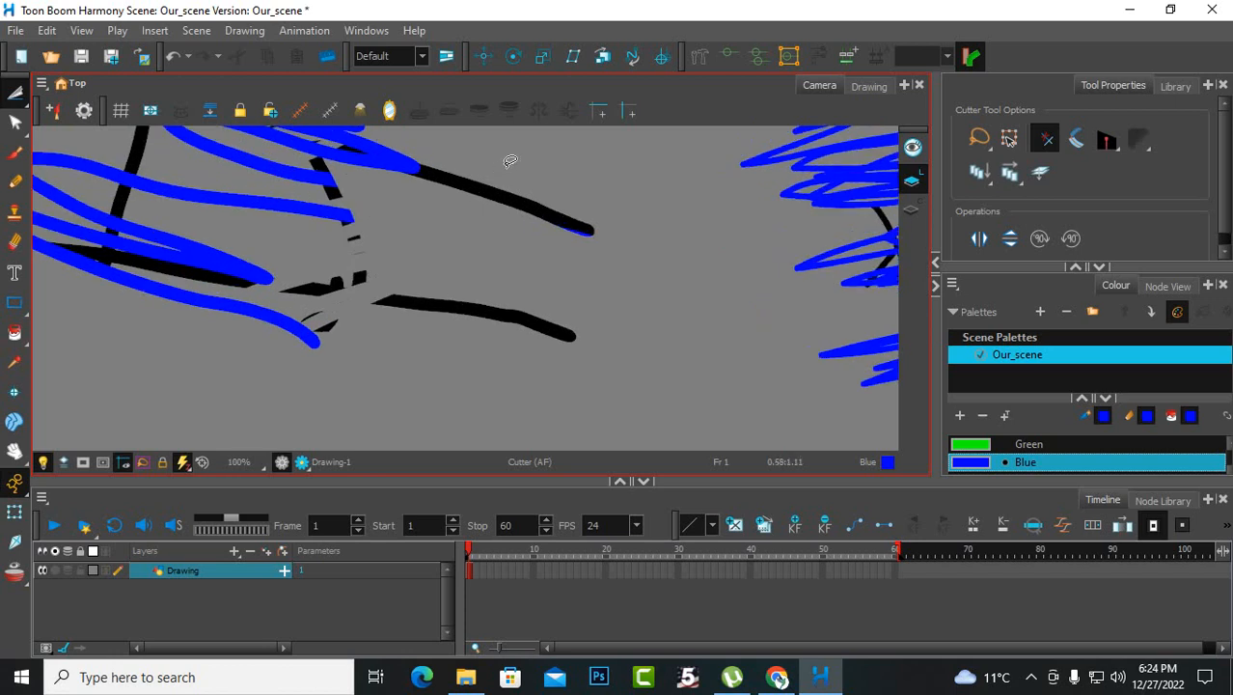
{"action": "left_click_drag", "start_coordinate": [504, 160], "coordinate": [487, 270]}
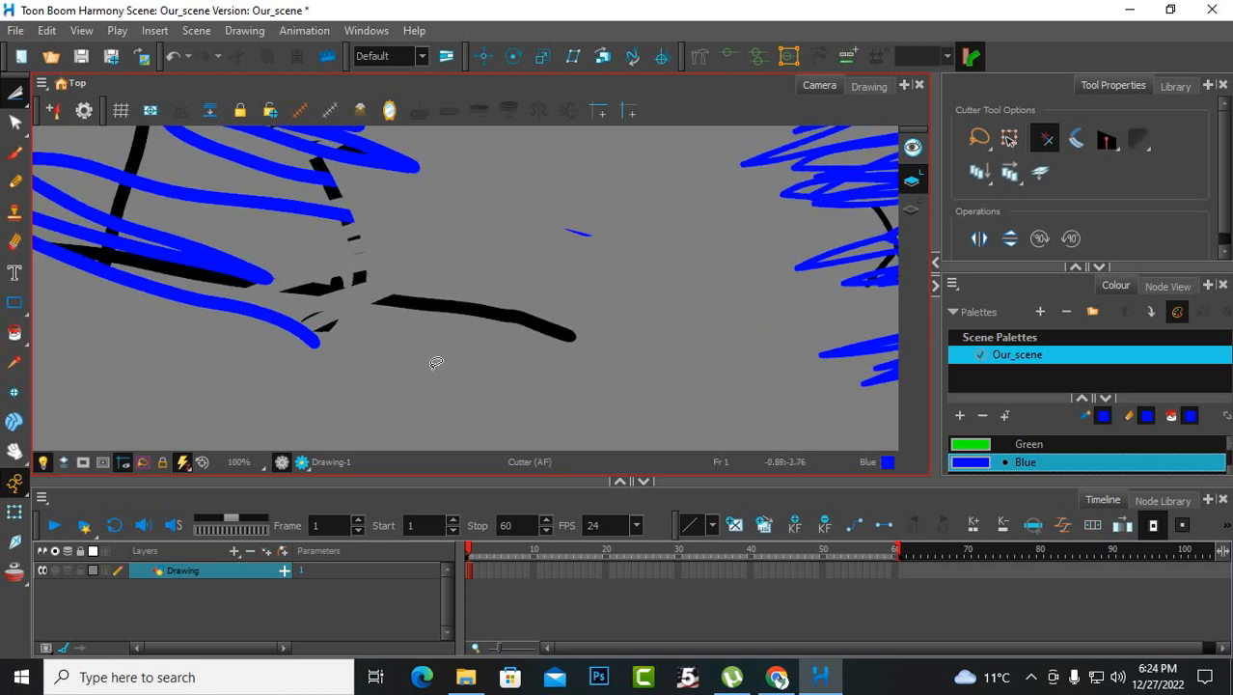
{"action": "scroll", "coordinate": [548, 384], "scroll_direction": "up", "scroll_amount": 2}
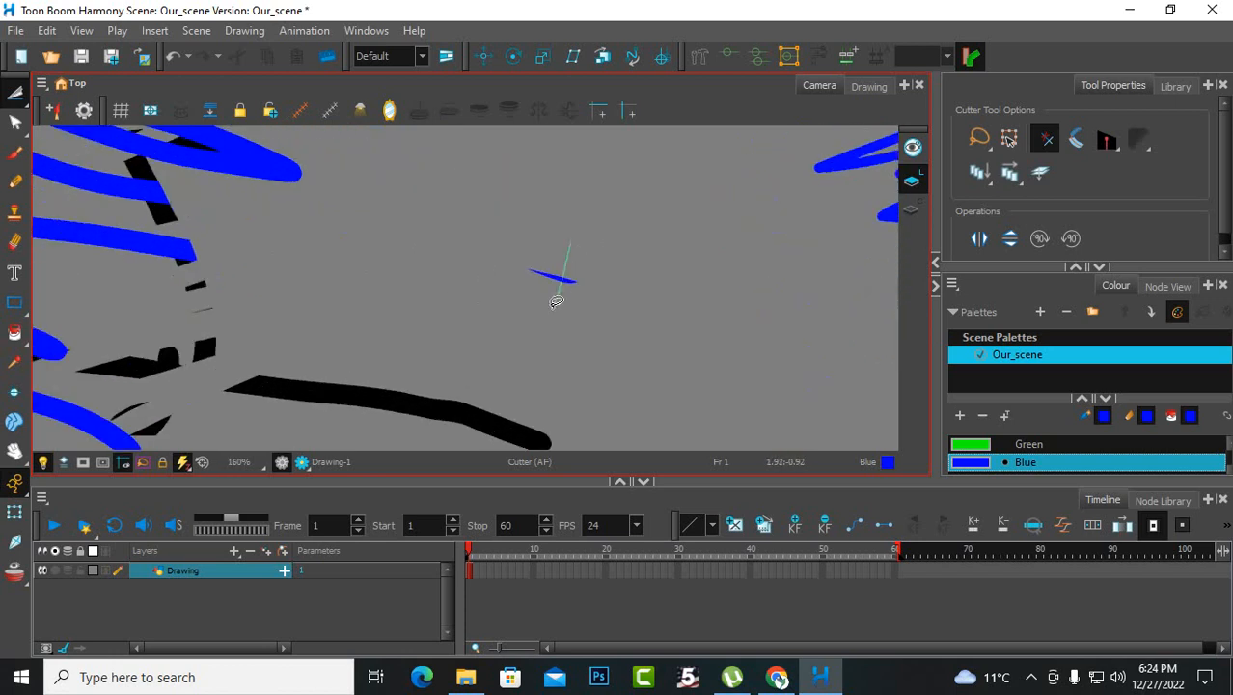
{"action": "left_click_drag", "start_coordinate": [556, 302], "coordinate": [547, 325]}
{"action": "scroll", "coordinate": [540, 338], "scroll_direction": "up", "scroll_amount": 1}
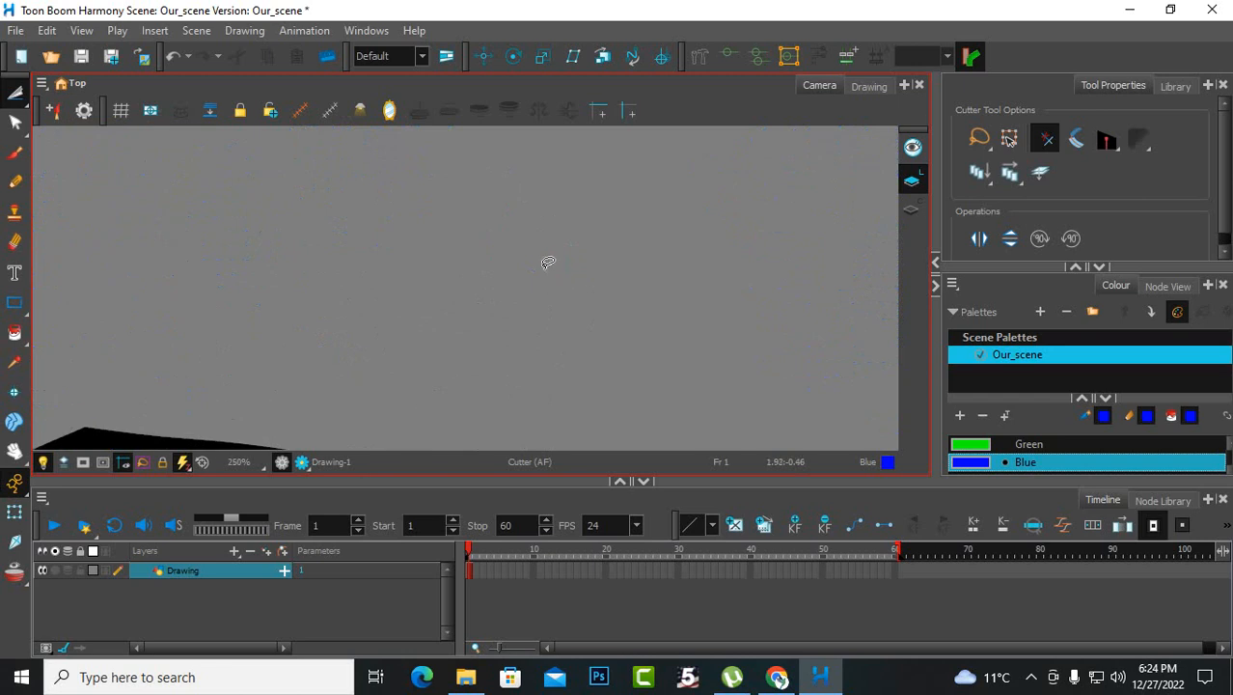
- Draw a blue inverted V with the Pencil tool beside the large sketch and cross it with a lower and an upper line
{"action": "scroll", "coordinate": [569, 316], "scroll_direction": "down", "scroll_amount": 6}
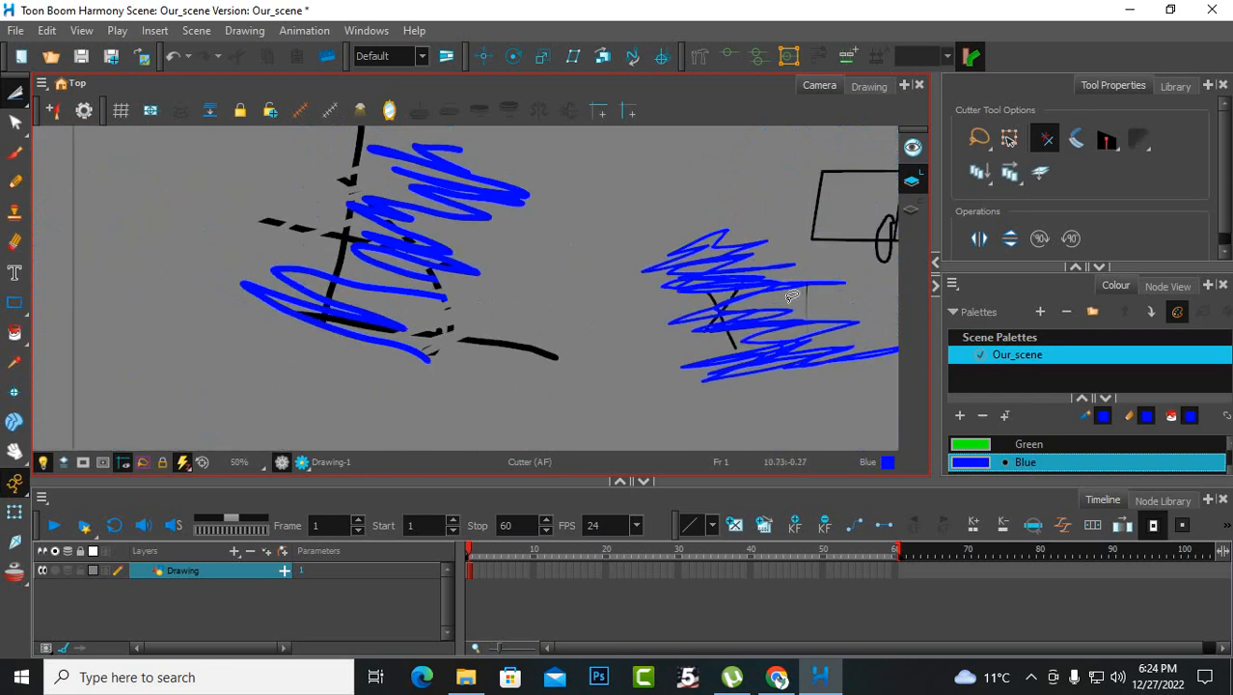
{"action": "scroll", "coordinate": [514, 307], "scroll_direction": "down", "scroll_amount": 3}
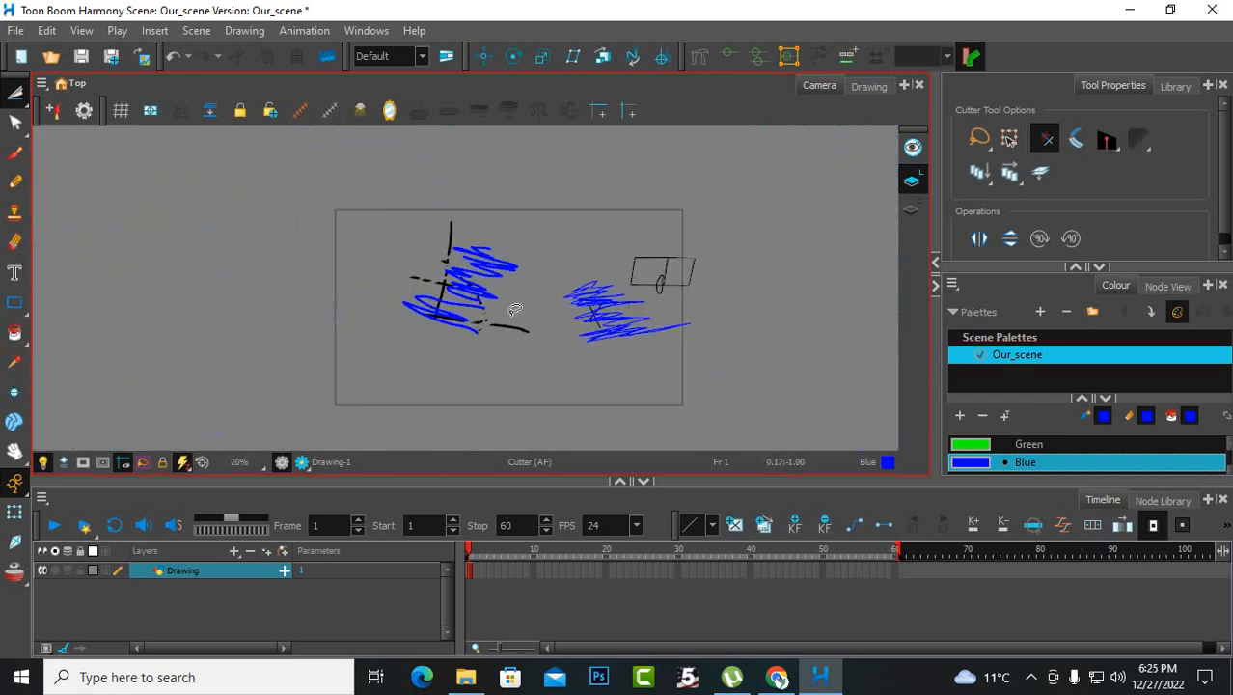
{"action": "scroll", "coordinate": [515, 306], "scroll_direction": "up", "scroll_amount": 2}
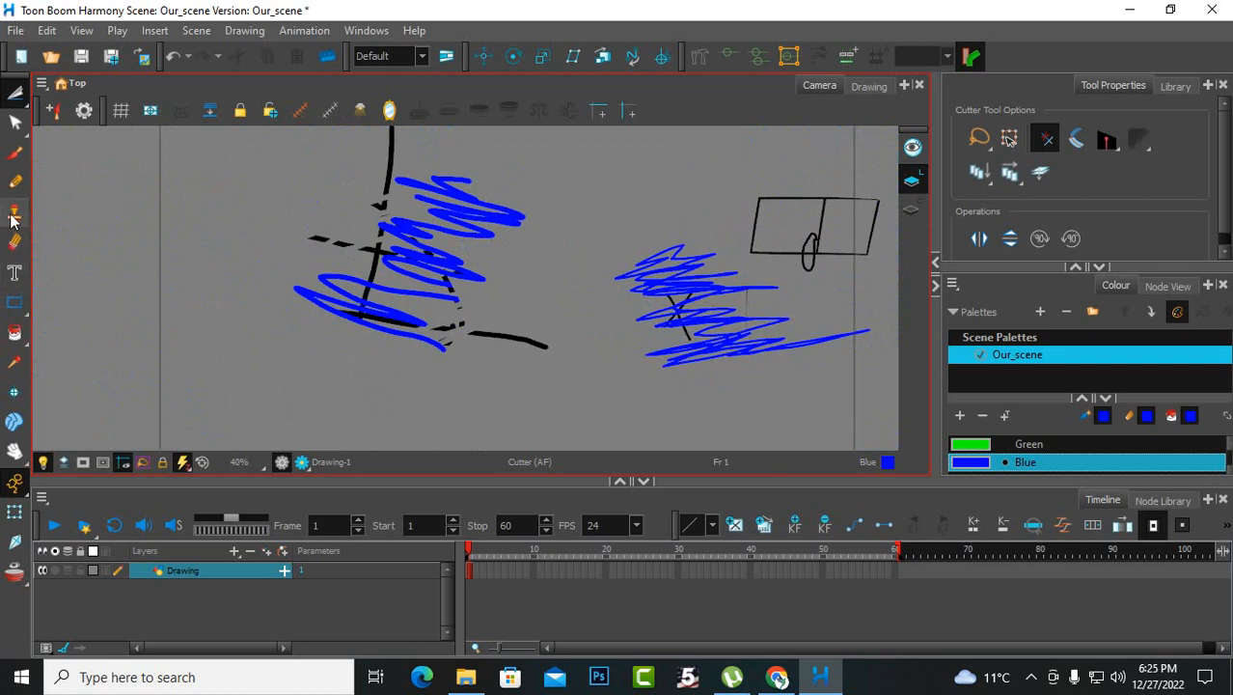
{"action": "left_click", "coordinate": [15, 153]}
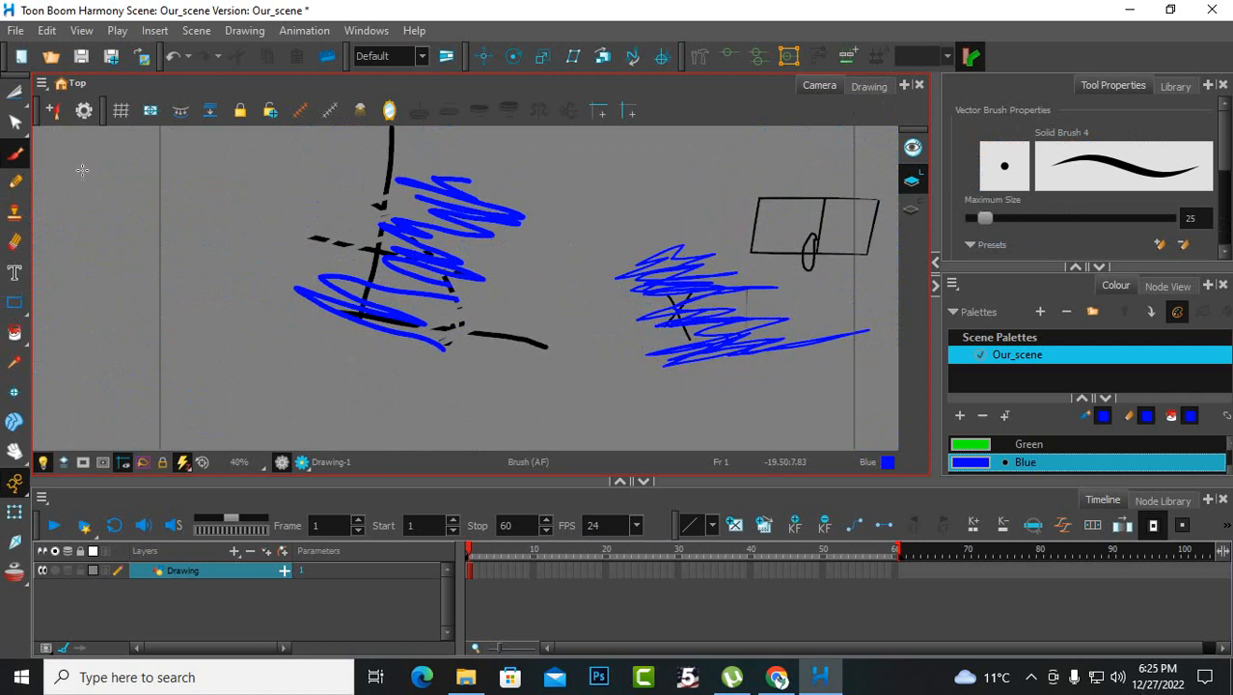
{"action": "left_click", "coordinate": [15, 181]}
{"action": "scroll", "coordinate": [560, 326], "scroll_direction": "down", "scroll_amount": 2}
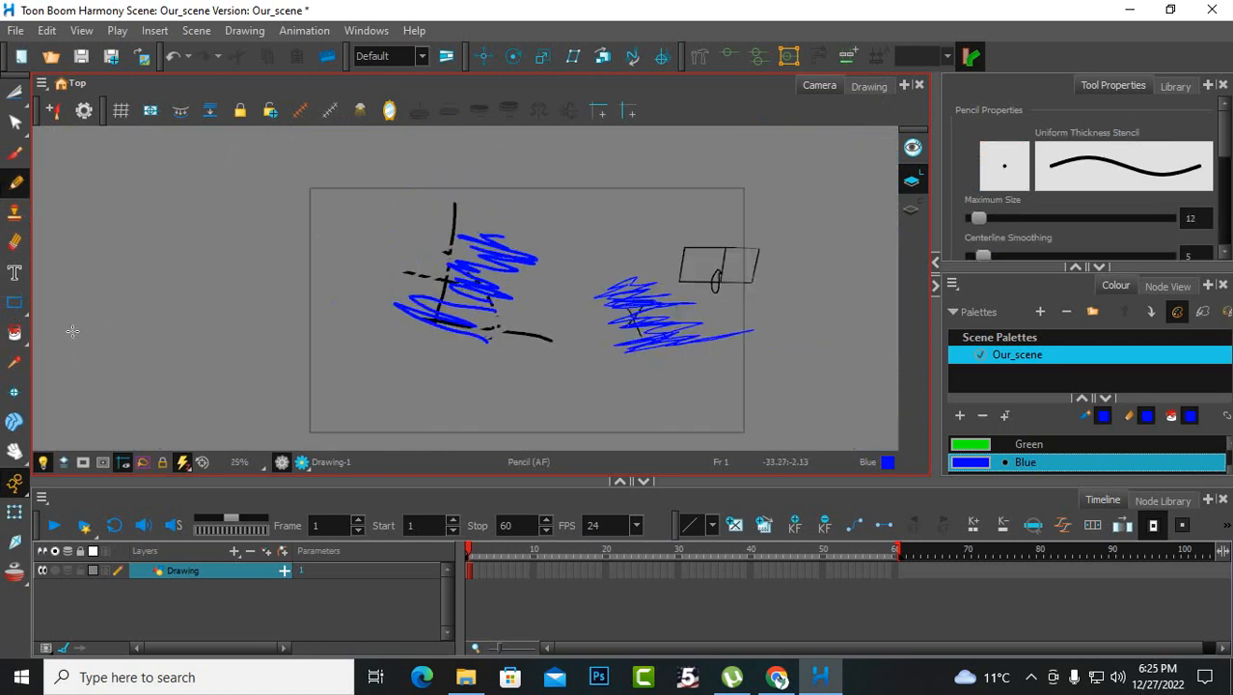
{"action": "mouse_move", "coordinate": [181, 331]}
{"action": "left_mouse_down"}
{"action": "mouse_move", "coordinate": [226, 237]}
{"action": "mouse_move", "coordinate": [272, 240]}
{"action": "mouse_move", "coordinate": [290, 349]}
{"action": "left_mouse_up"}
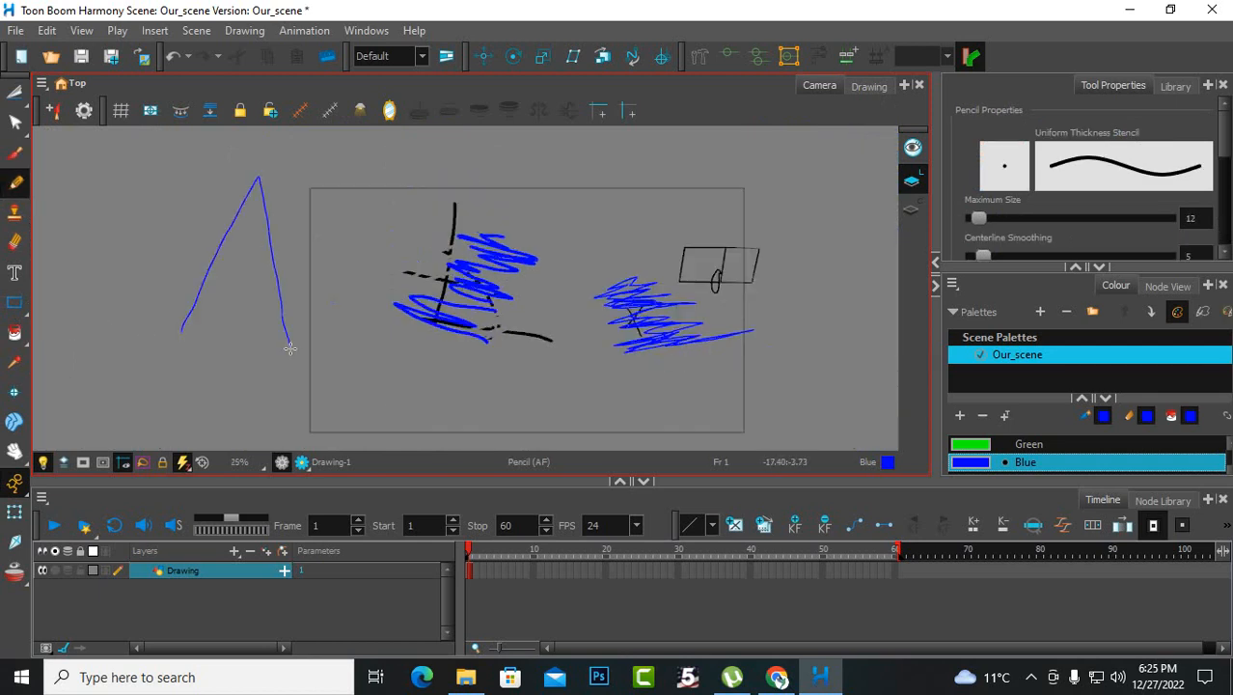
{"action": "left_click_drag", "start_coordinate": [147, 311], "coordinate": [469, 355]}
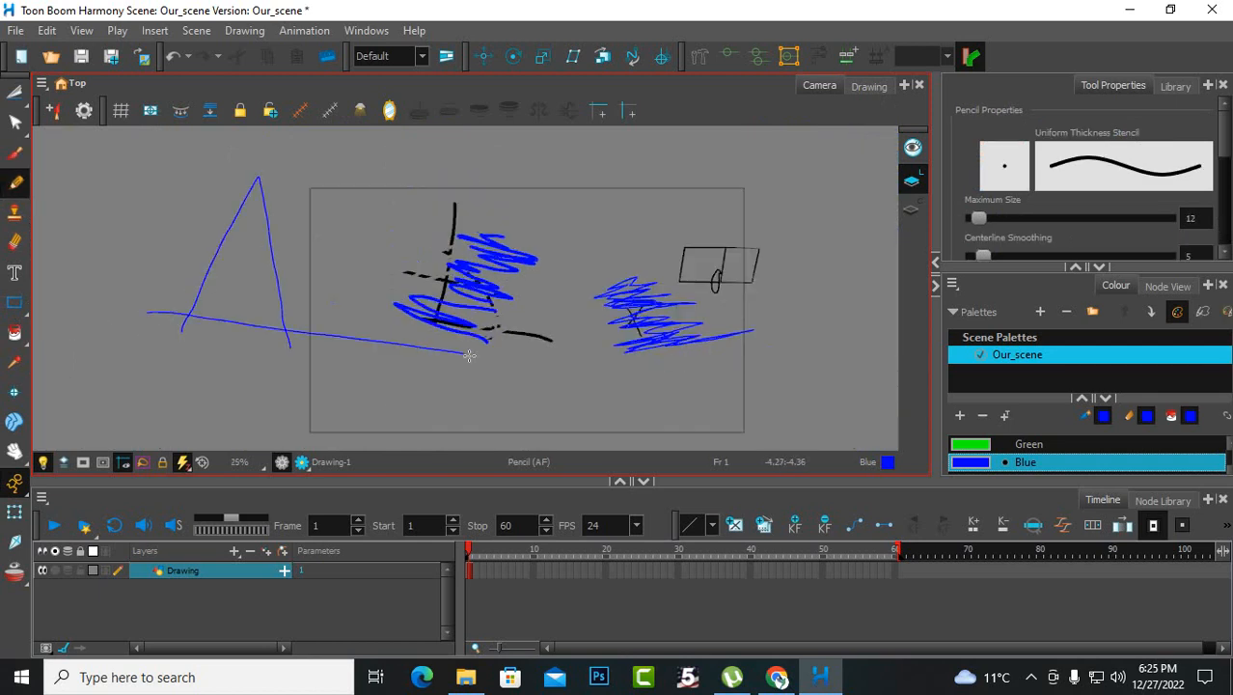
{"action": "left_click_drag", "start_coordinate": [155, 193], "coordinate": [326, 202]}
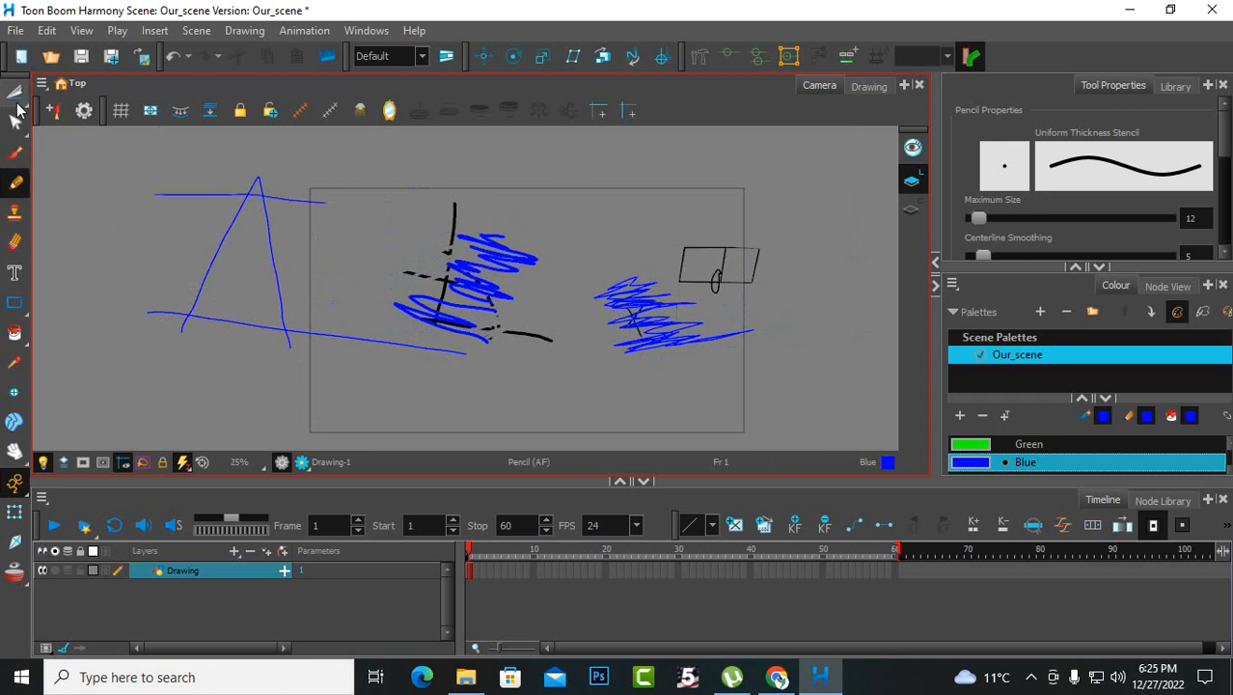
- Trim the overhanging ends of the blue lines into a triangle with the Cutter tool and select the short crossbar near its apex
{"action": "left_click", "coordinate": [14, 91]}
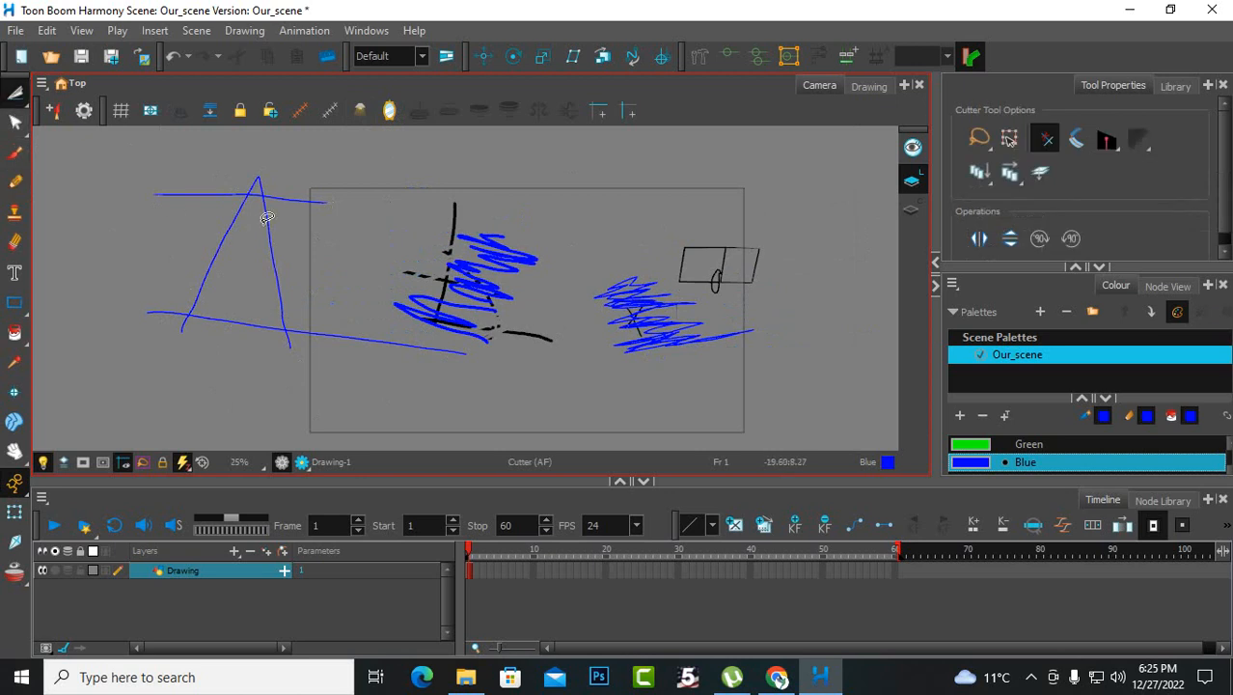
{"action": "left_click", "coordinate": [1047, 141]}
{"action": "left_click_drag", "start_coordinate": [212, 178], "coordinate": [206, 208]}
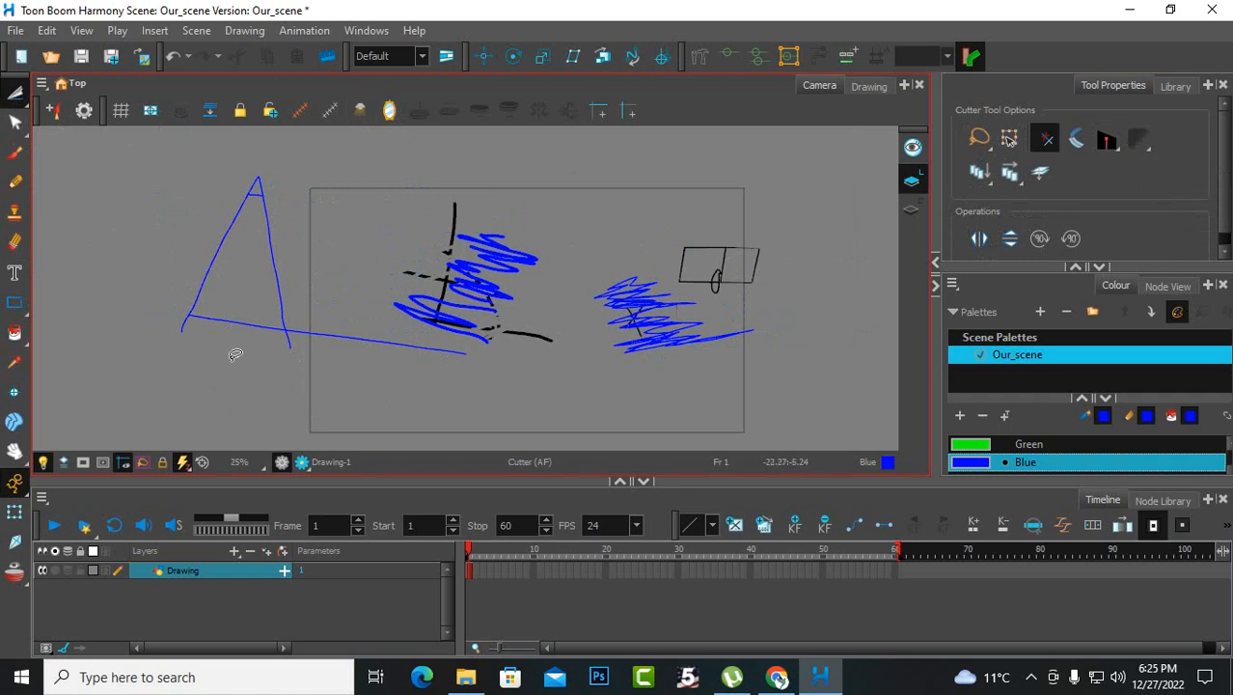
{"action": "left_click_drag", "start_coordinate": [316, 314], "coordinate": [350, 420]}
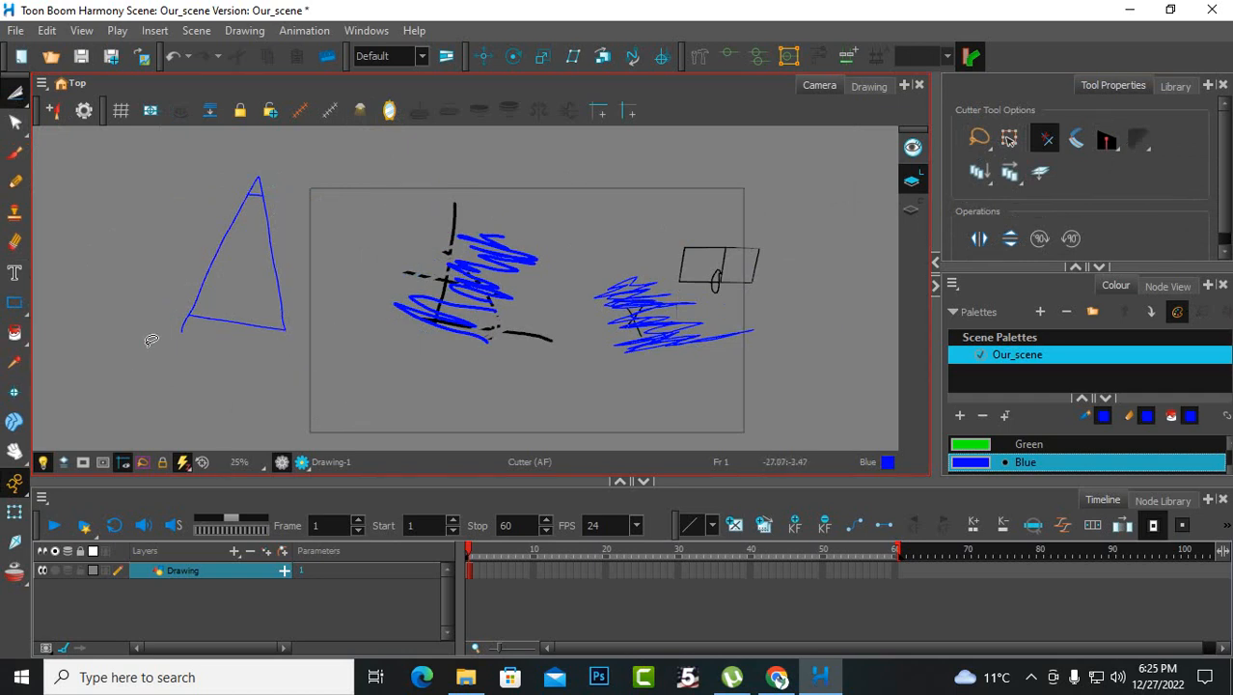
{"action": "scroll", "coordinate": [267, 193], "scroll_direction": "up", "scroll_amount": 2}
{"action": "left_click", "coordinate": [250, 199]}
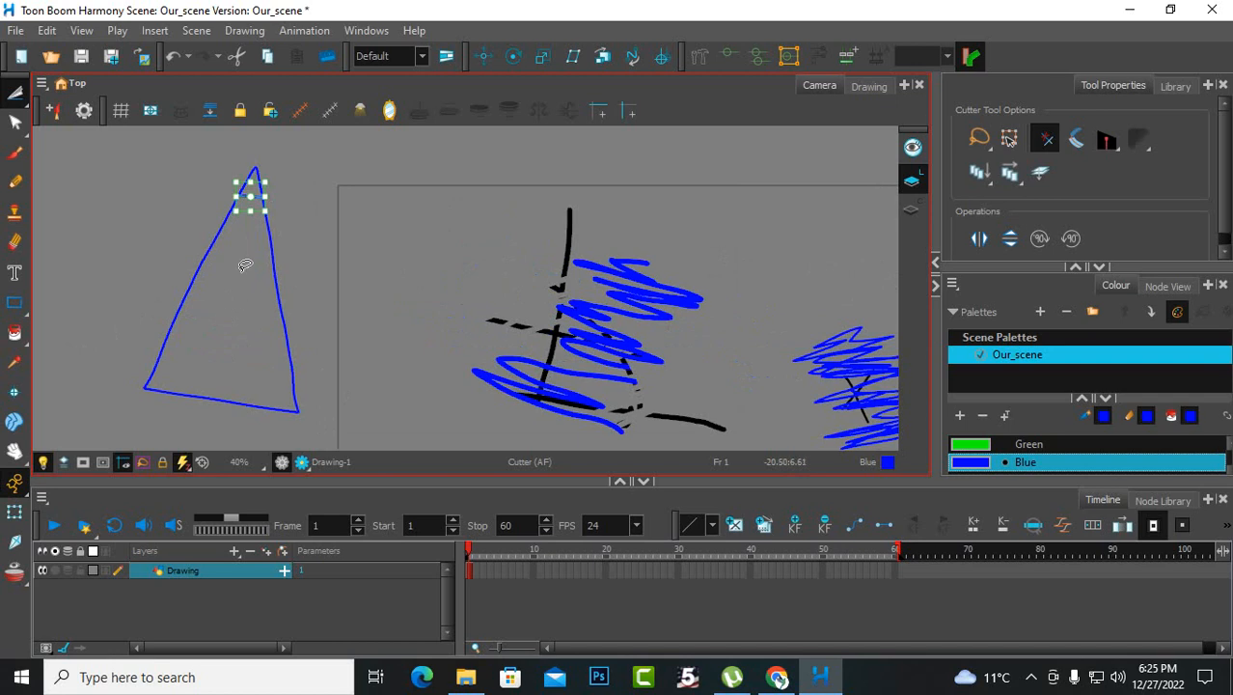
- Remove the selected crossbar near the blue triangle's apex and lasso-select the whole triangle with the Cutter tool
{"action": "key", "text": "Escape"}
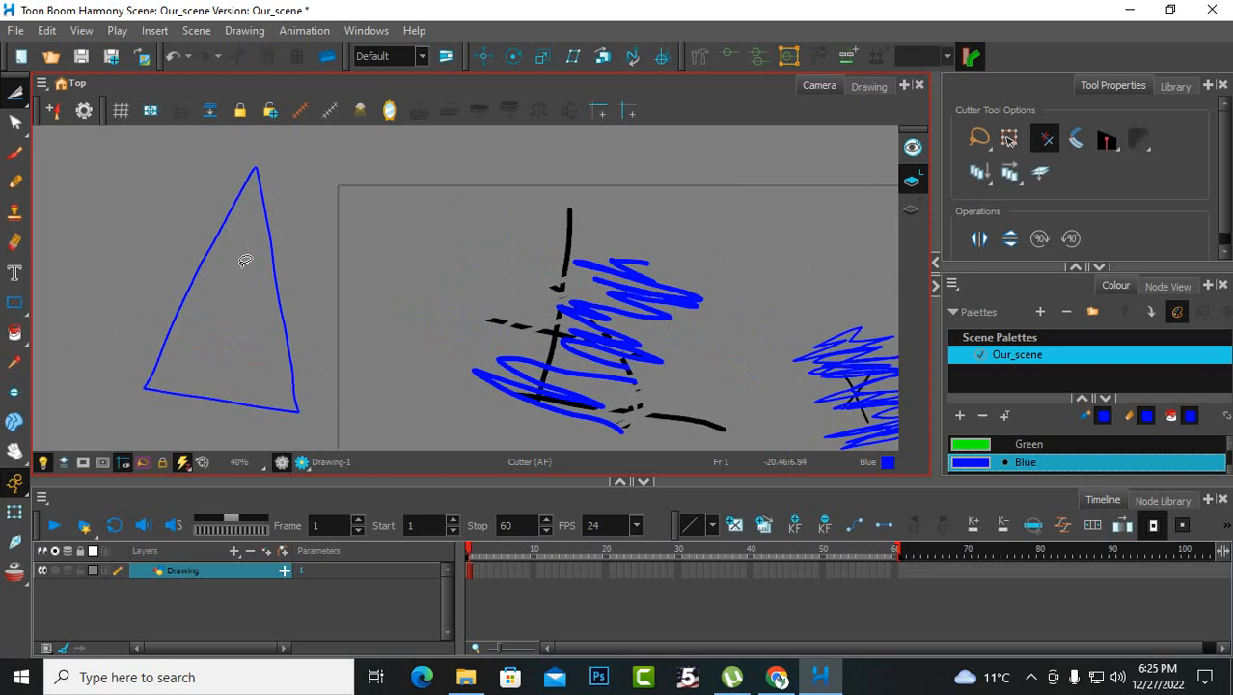
{"action": "scroll", "coordinate": [214, 405], "scroll_direction": "down", "scroll_amount": 1}
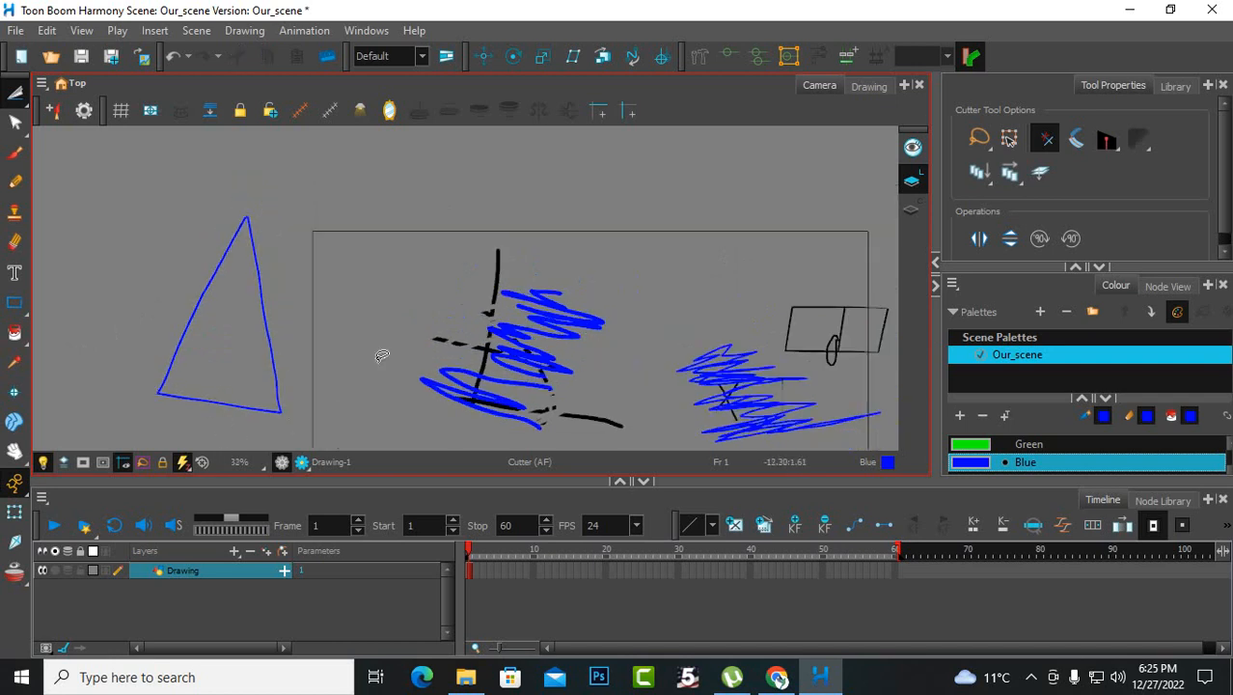
{"action": "mouse_move", "coordinate": [382, 356]}
{"action": "left_mouse_down"}
{"action": "mouse_move", "coordinate": [227, 161]}
{"action": "mouse_move", "coordinate": [155, 446]}
{"action": "mouse_move", "coordinate": [372, 289]}
{"action": "mouse_move", "coordinate": [354, 348]}
{"action": "left_mouse_up"}
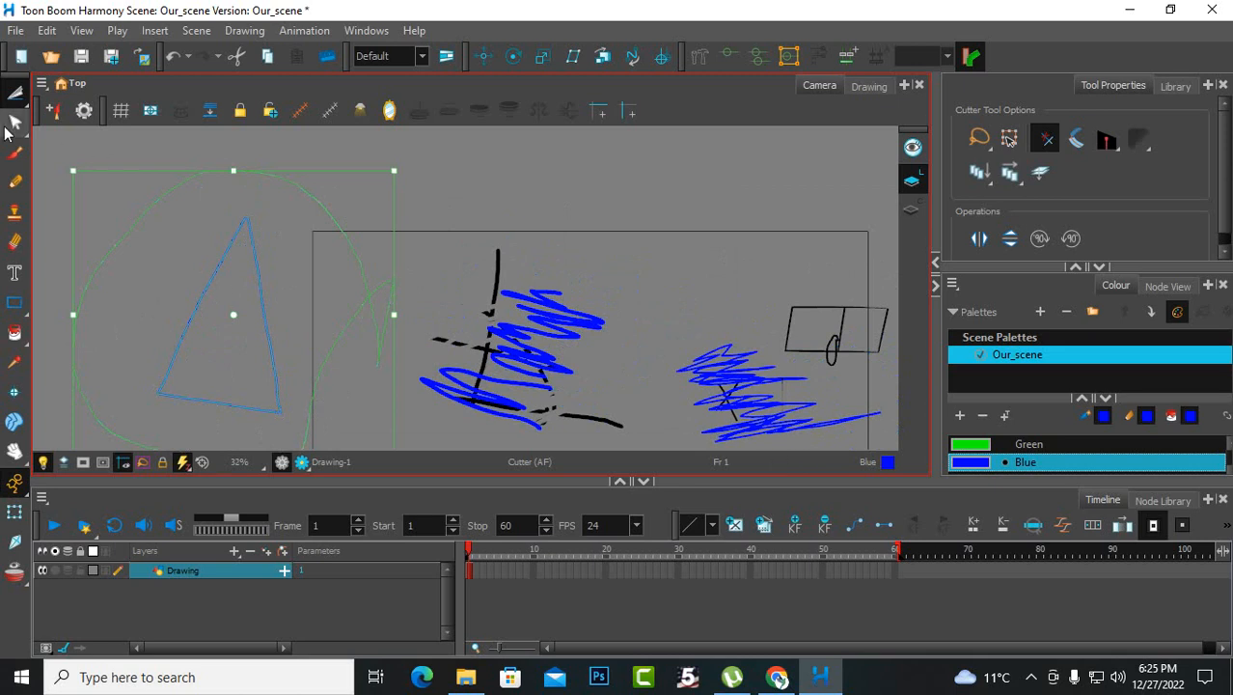
{"action": "left_click", "coordinate": [20, 103]}
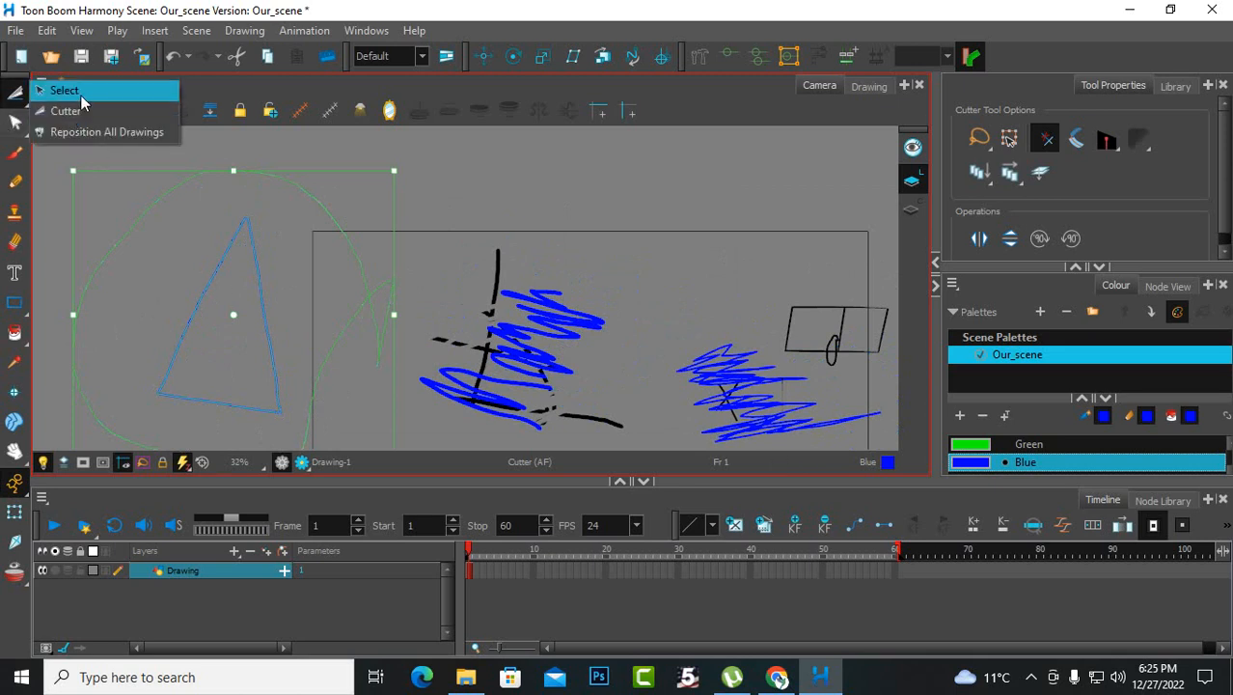
{"action": "left_click", "coordinate": [96, 115]}
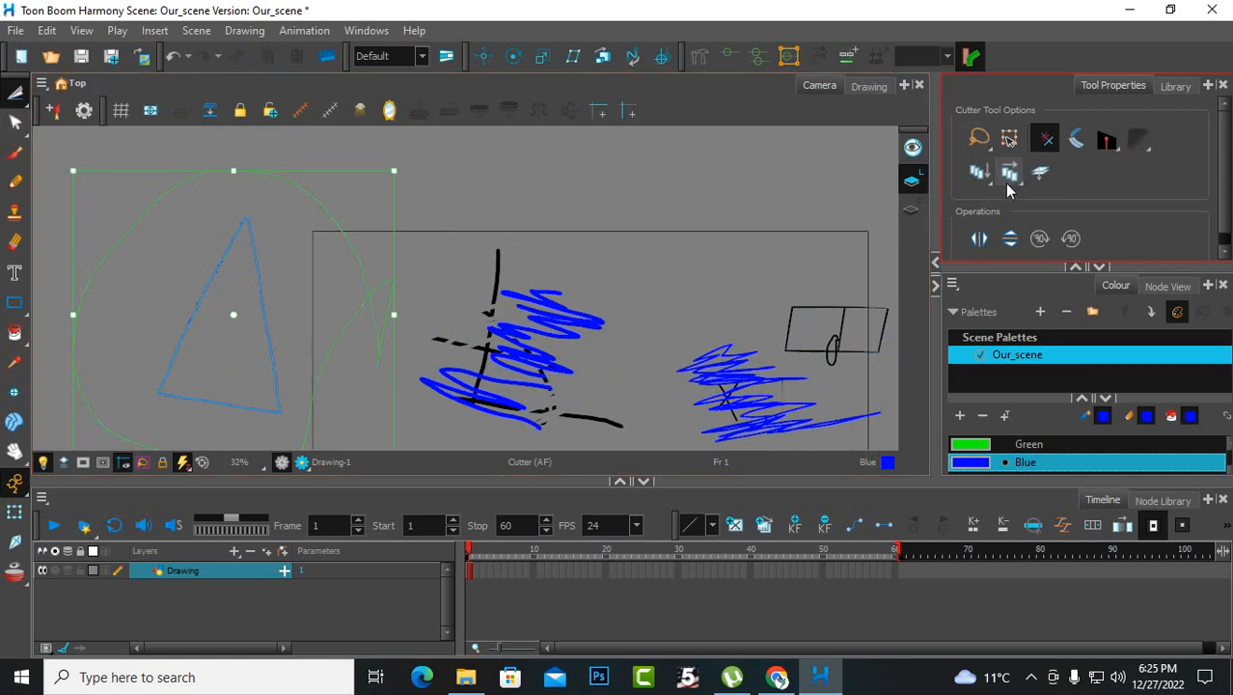
{"action": "scroll", "coordinate": [1011, 213], "scroll_direction": "down", "scroll_amount": 1}
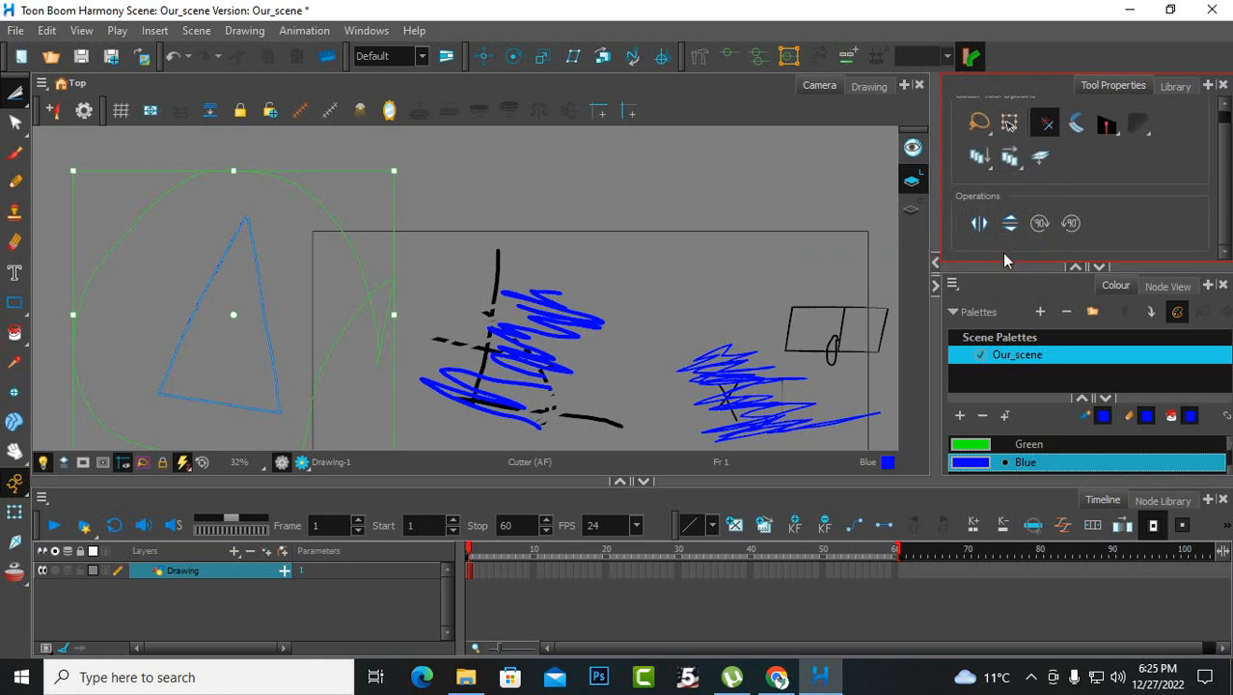
{"action": "scroll", "coordinate": [1008, 229], "scroll_direction": "up", "scroll_amount": 1}
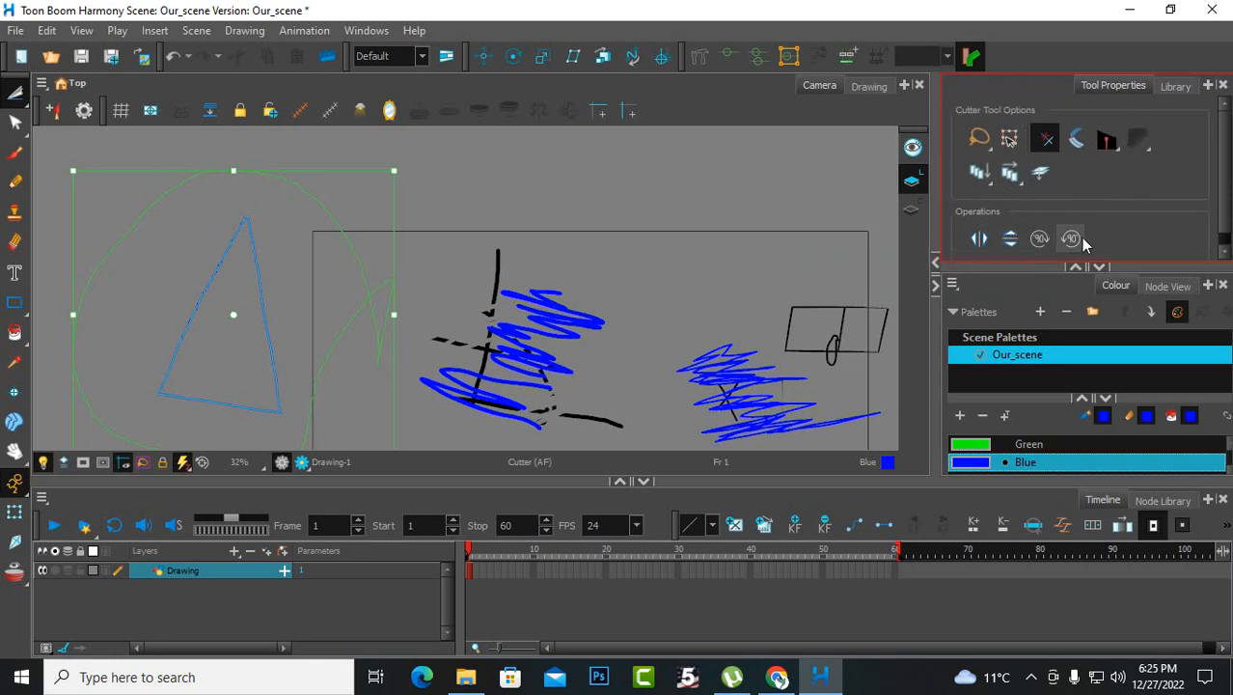
- Select all the strokes, including the triangle, both scribbled sketches and the black rectangle, and delete them
{"action": "scroll", "coordinate": [680, 246], "scroll_direction": "down", "scroll_amount": 2}
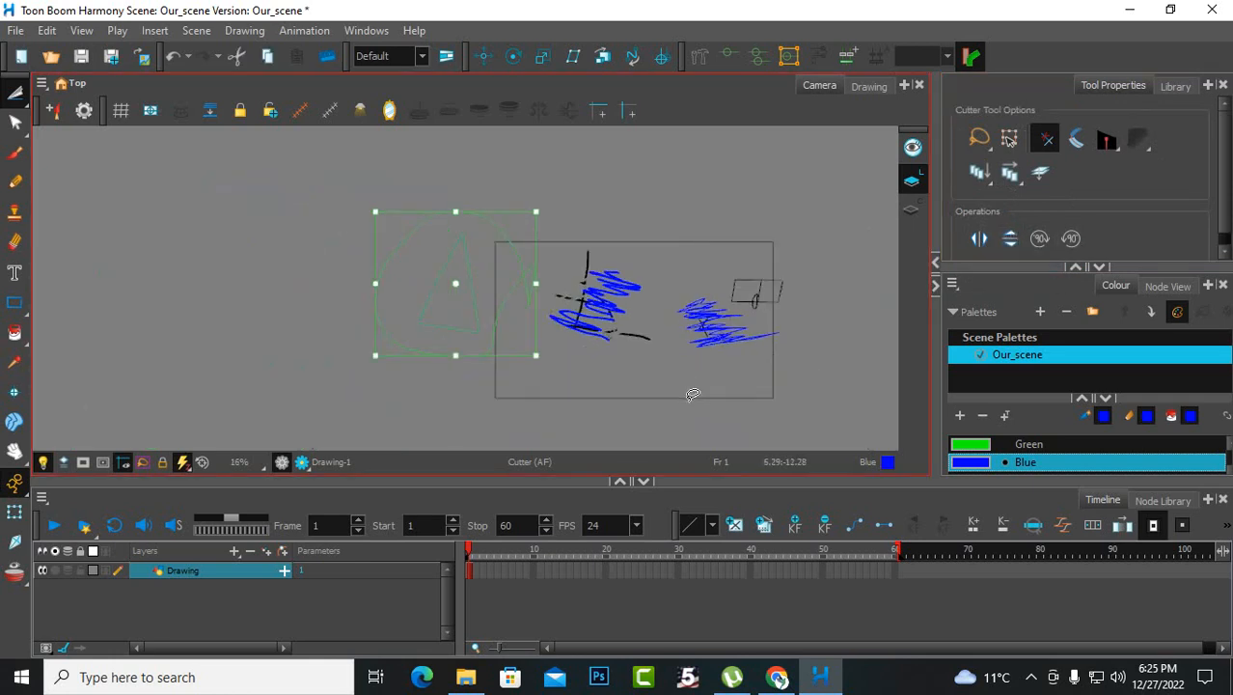
{"action": "mouse_move", "coordinate": [688, 393]}
{"action": "left_mouse_down"}
{"action": "mouse_move", "coordinate": [763, 375]}
{"action": "mouse_move", "coordinate": [813, 229]}
{"action": "mouse_move", "coordinate": [530, 189]}
{"action": "mouse_move", "coordinate": [373, 203]}
{"action": "mouse_move", "coordinate": [321, 280]}
{"action": "mouse_move", "coordinate": [440, 399]}
{"action": "mouse_move", "coordinate": [577, 410]}
{"action": "mouse_move", "coordinate": [719, 391]}
{"action": "left_mouse_up"}
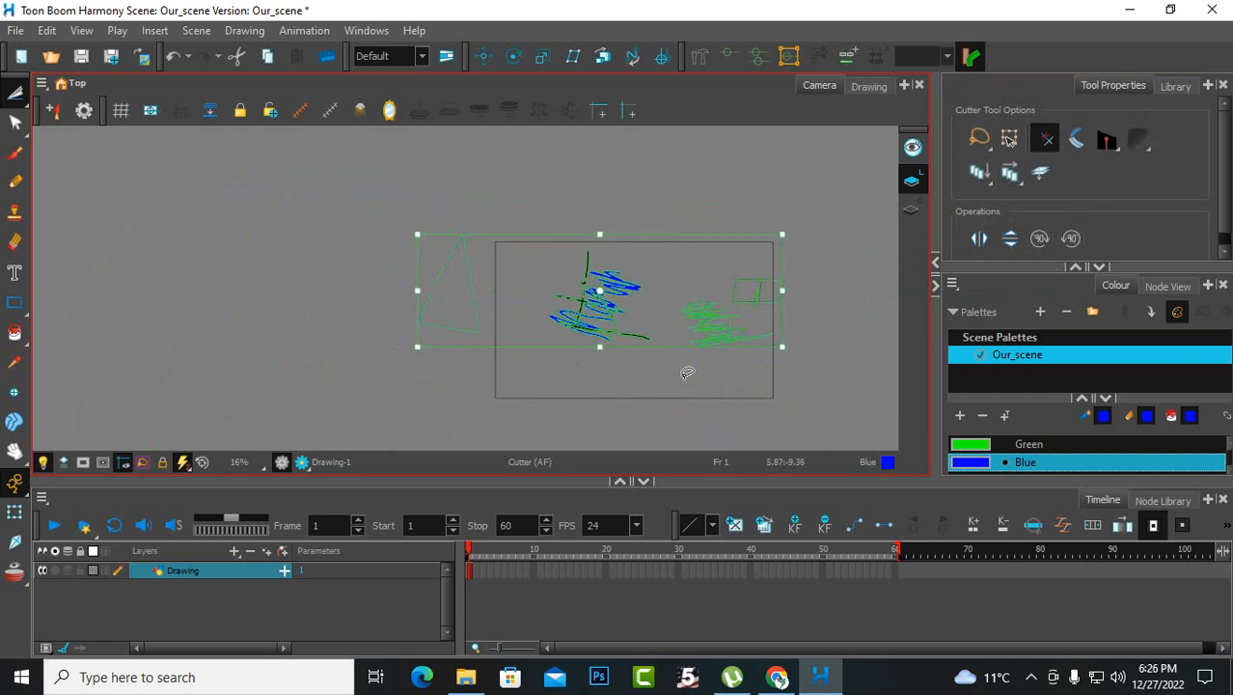
{"action": "key", "text": "Delete"}
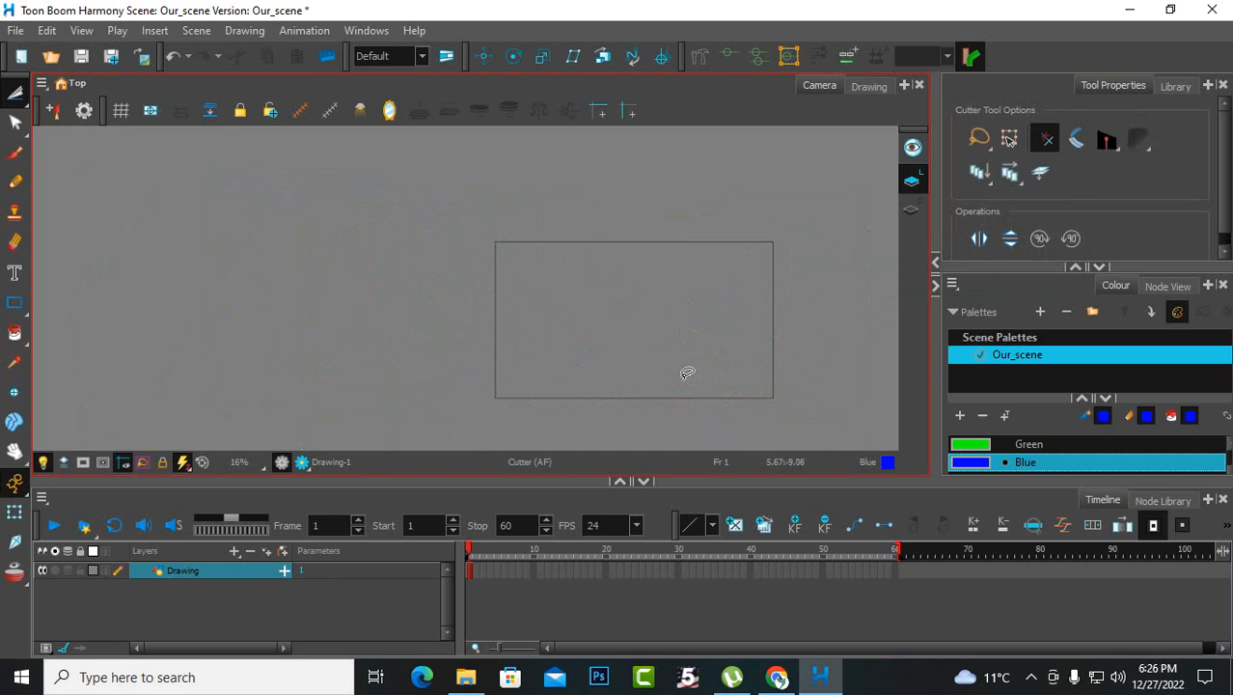